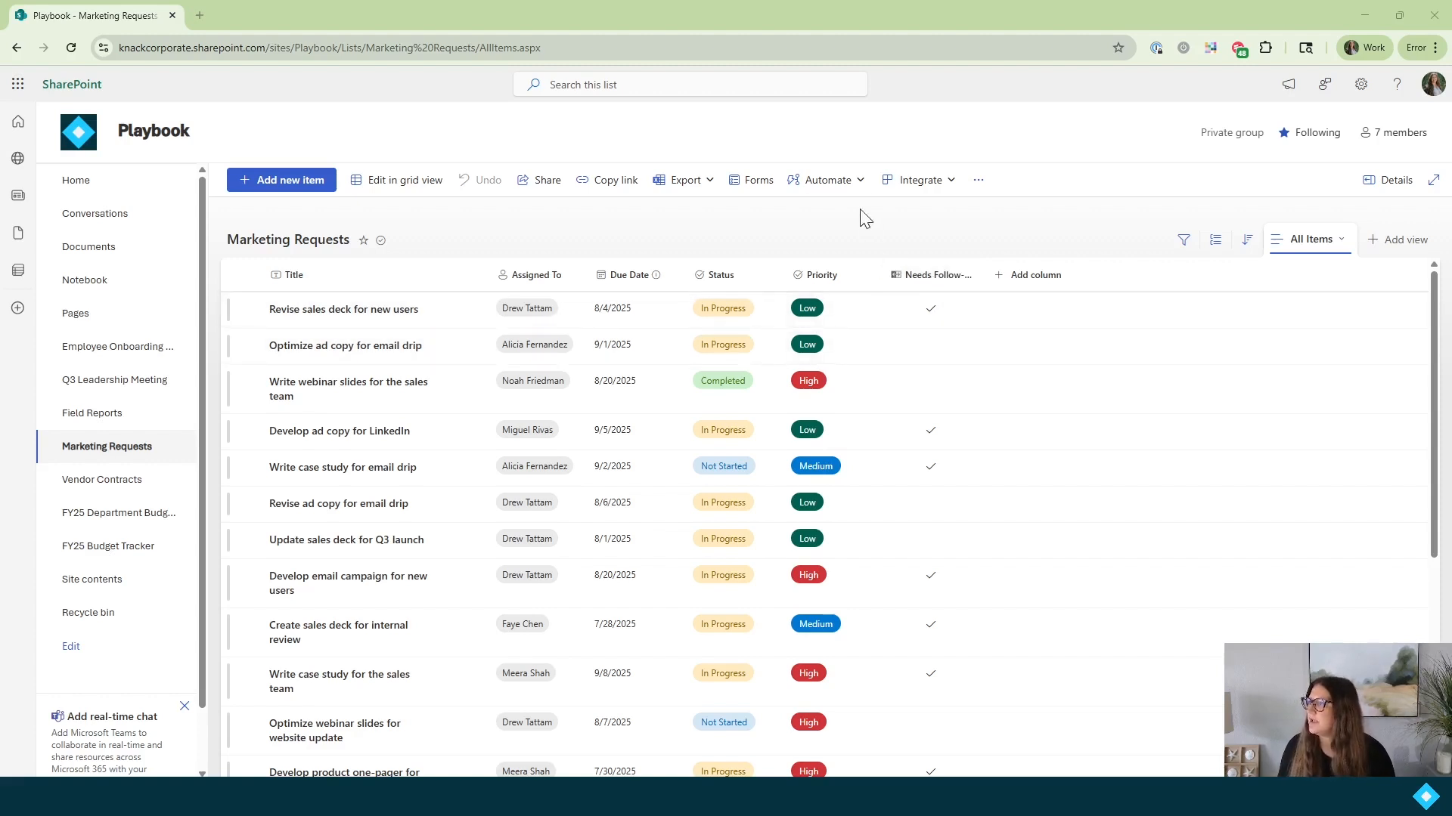
Step: Start a date-approaches rule for the Marketing Requests list that runs 7 days before Due Date
left_click(848, 192)
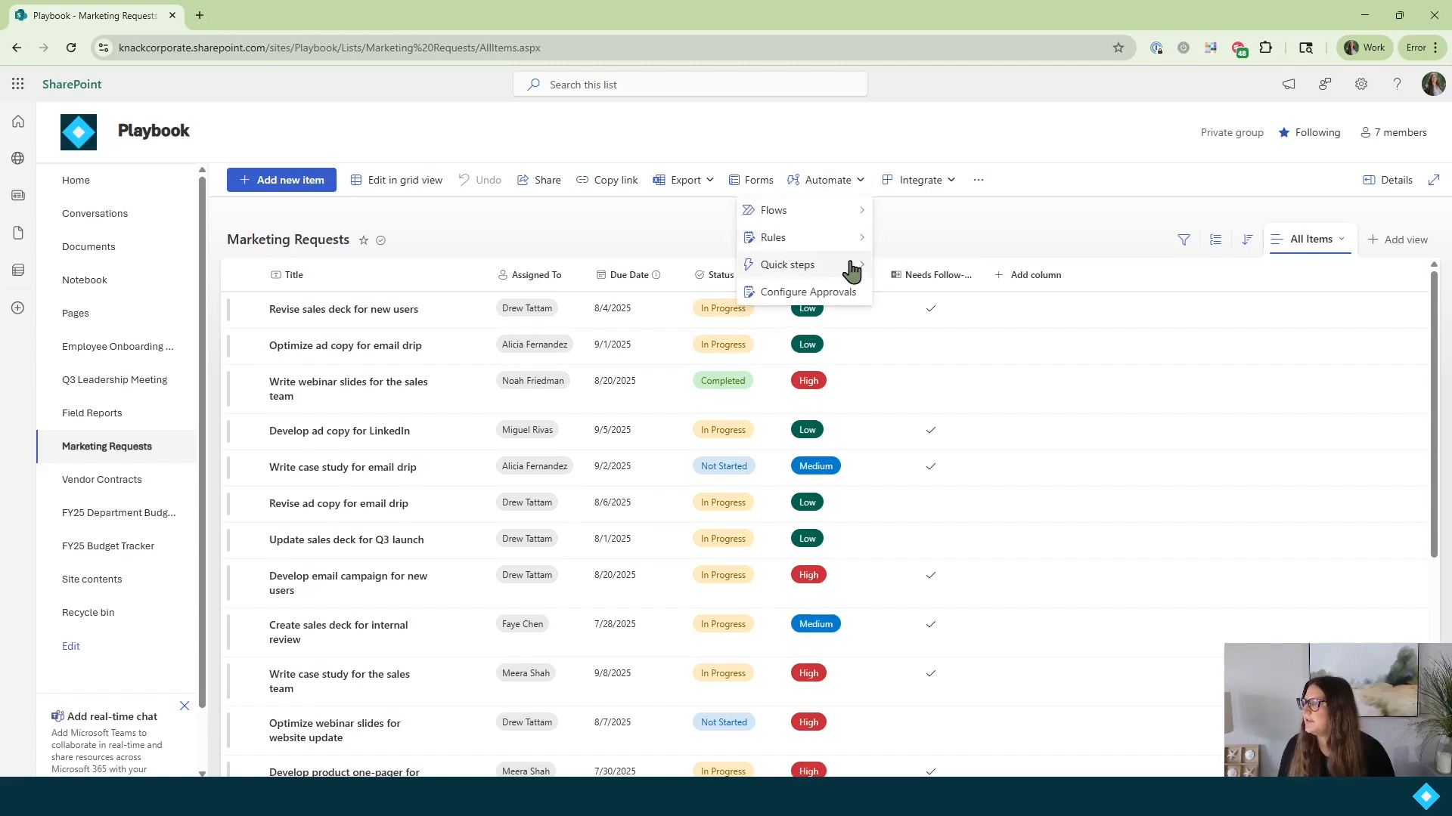
mouse_move(859, 244)
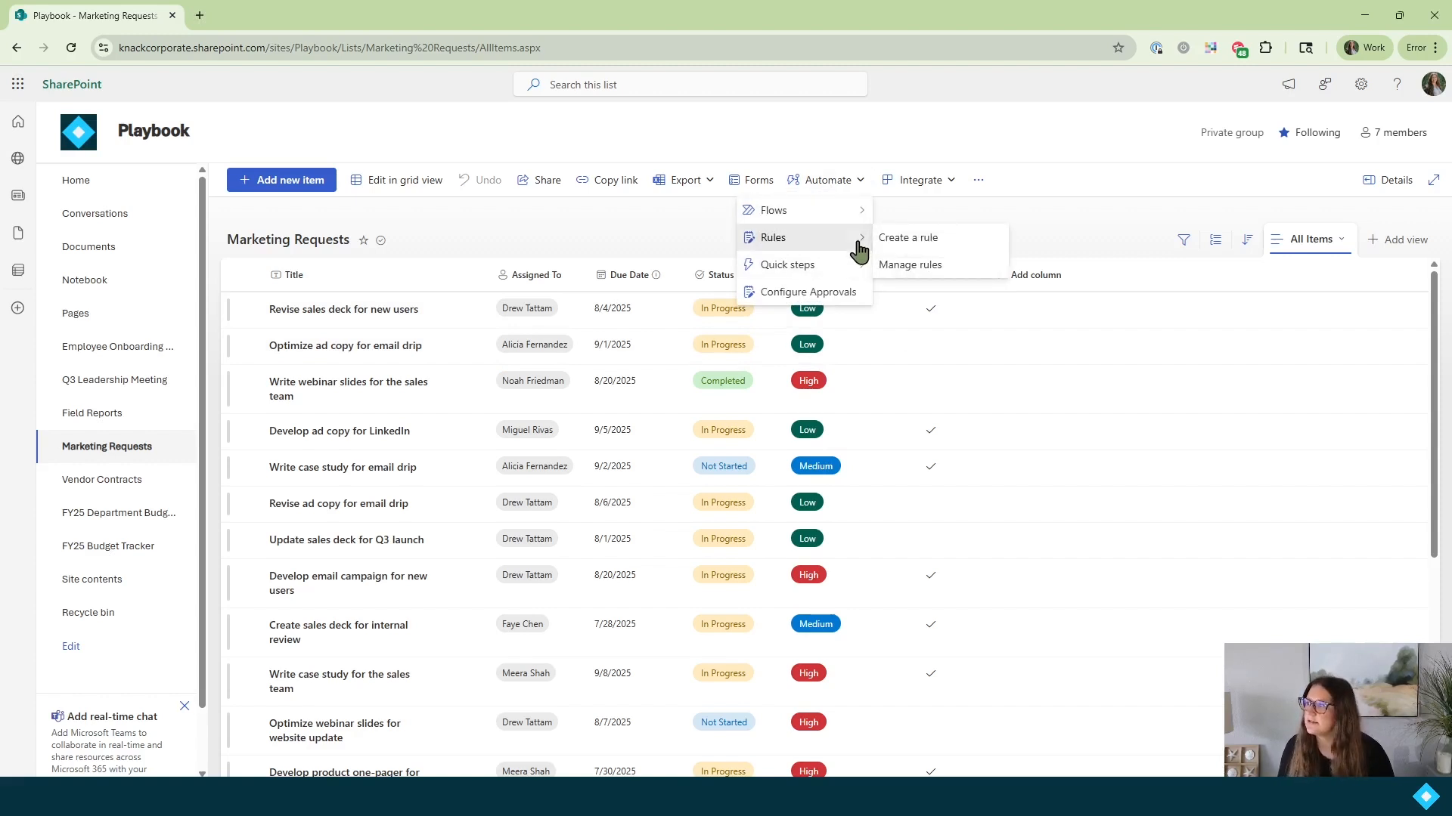
left_click(918, 247)
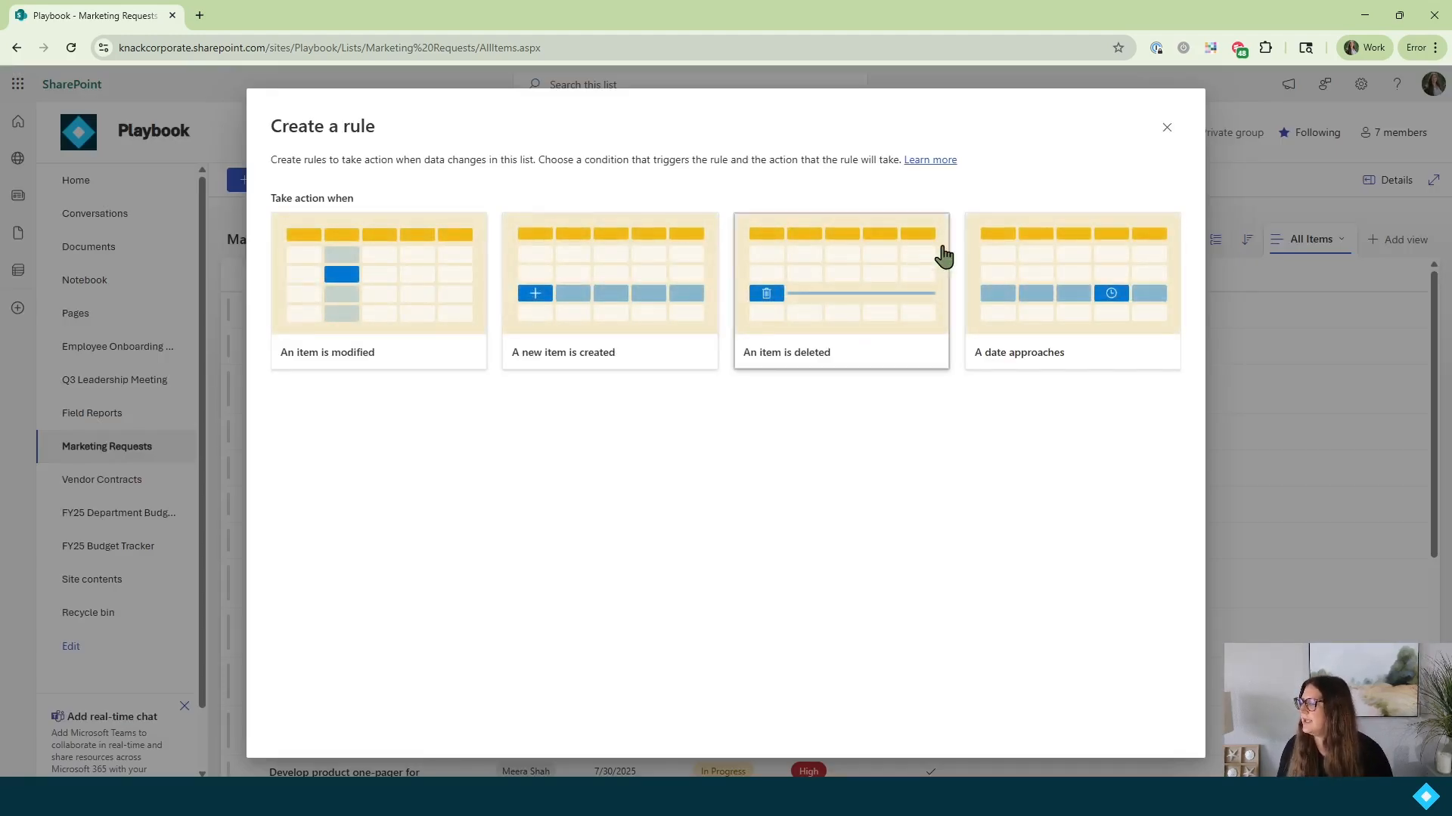
left_click(1074, 350)
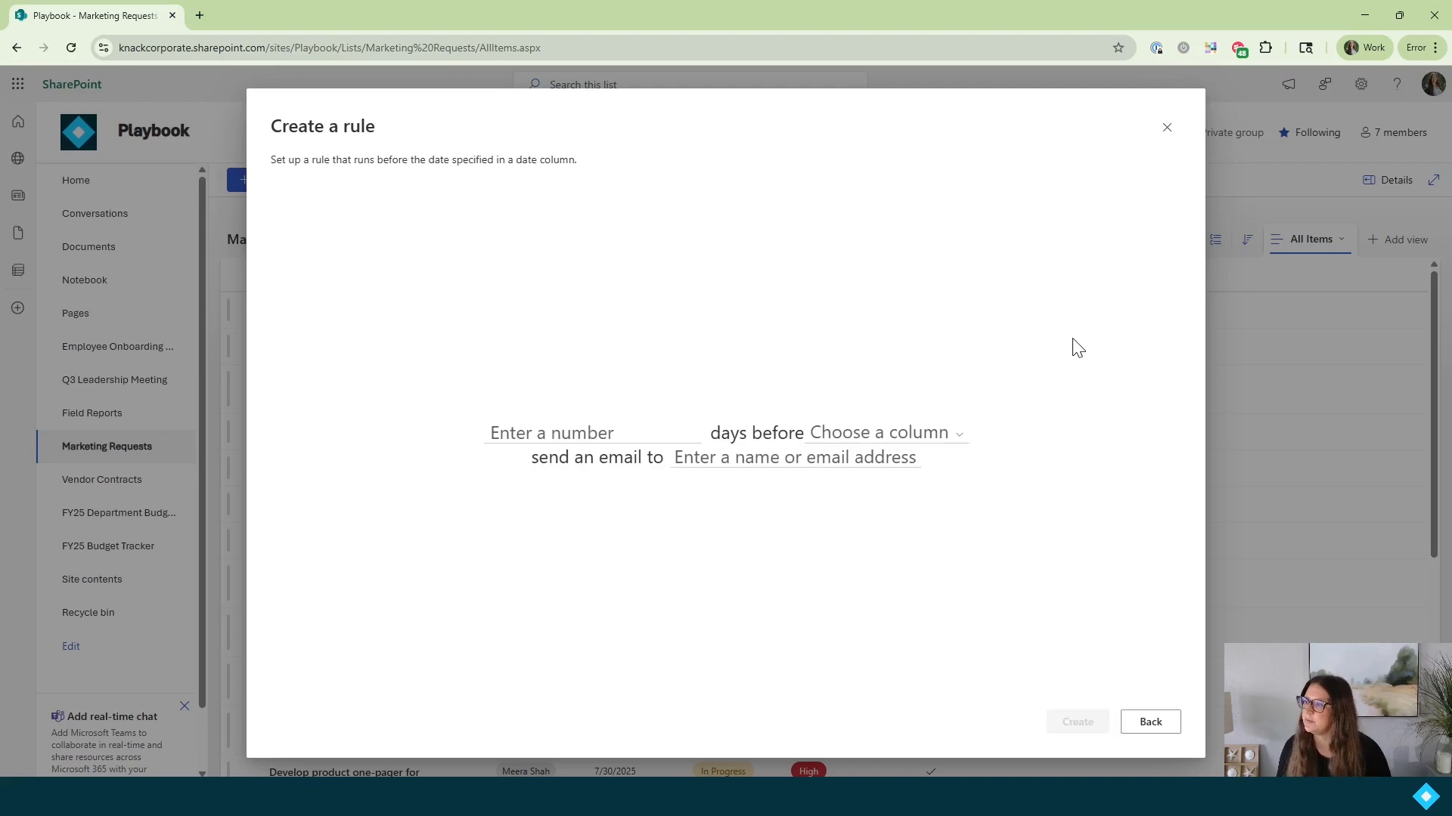
left_click(659, 432)
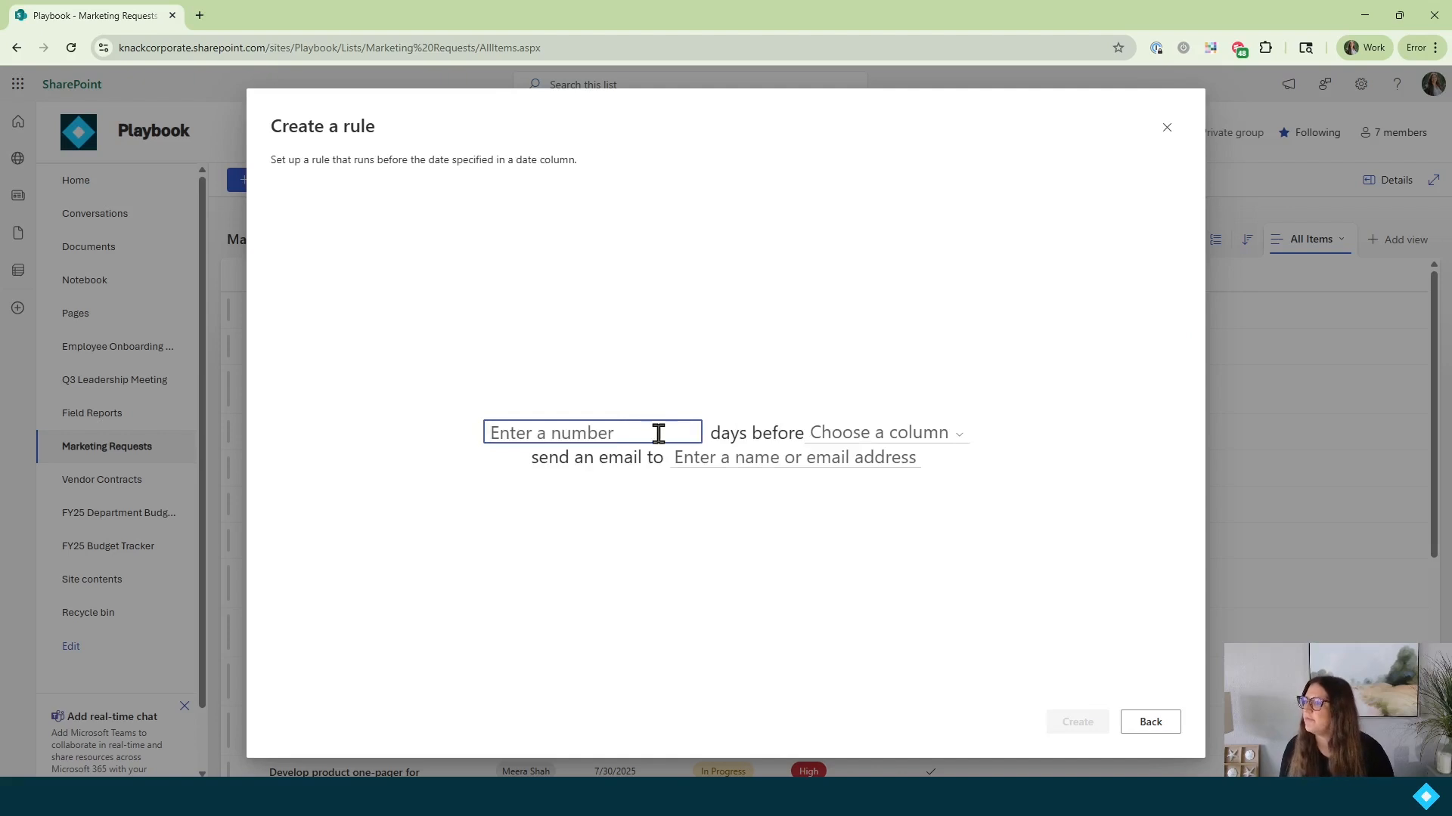
type("7")
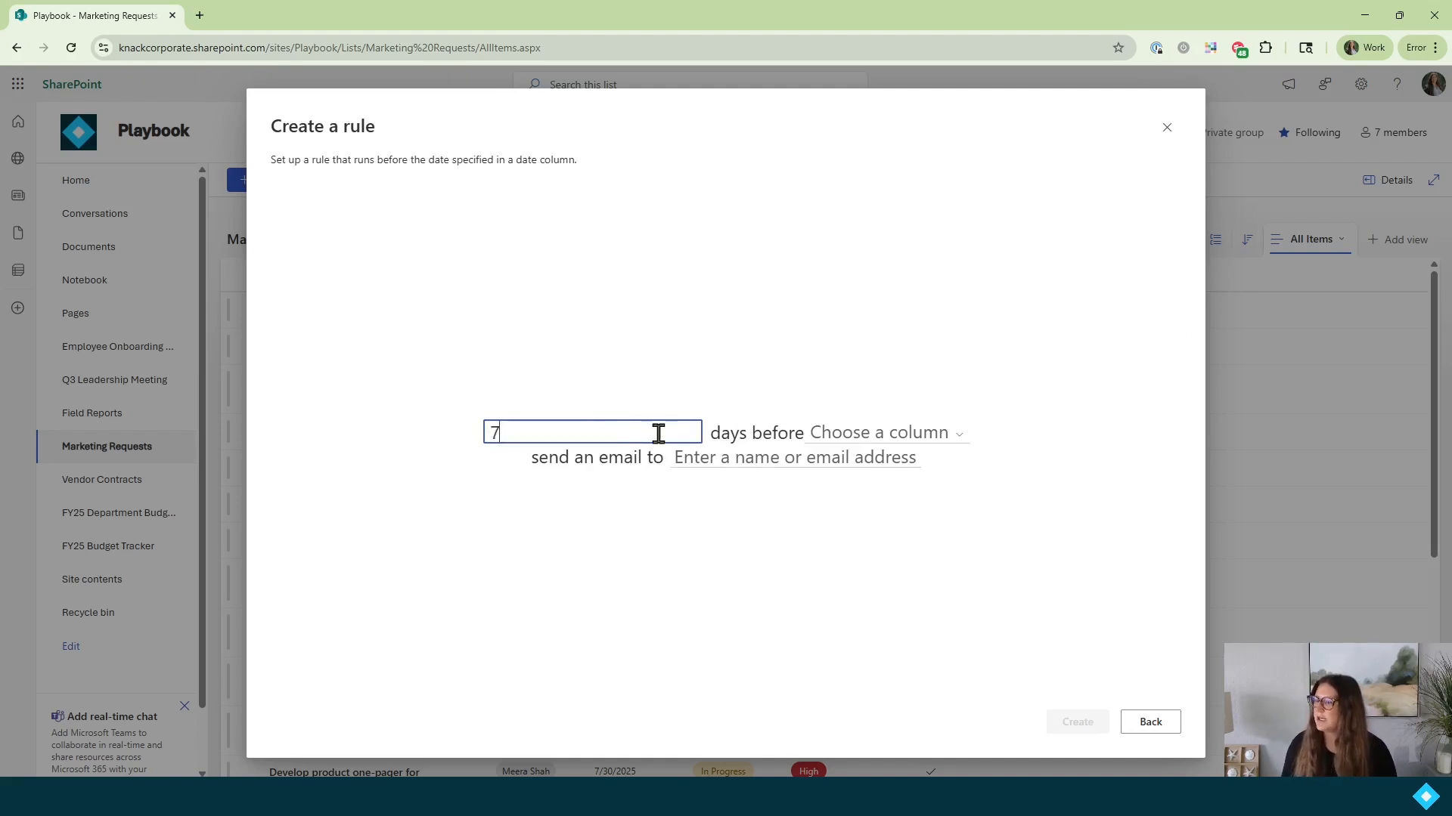
left_click(954, 444)
left_click(835, 459)
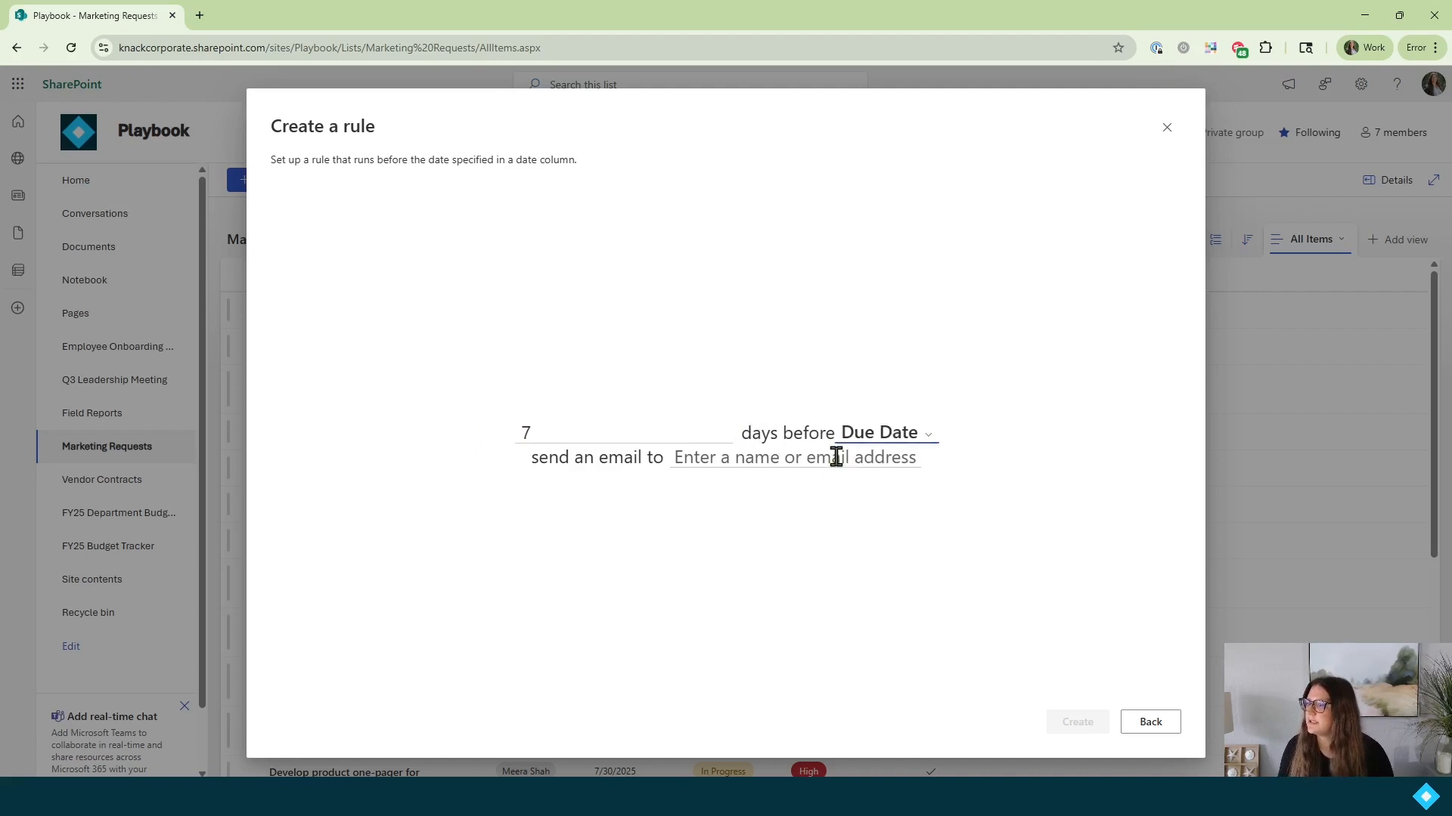
Step: Set the reminder email's recipient to Assigned To and create the rule
left_click(752, 457)
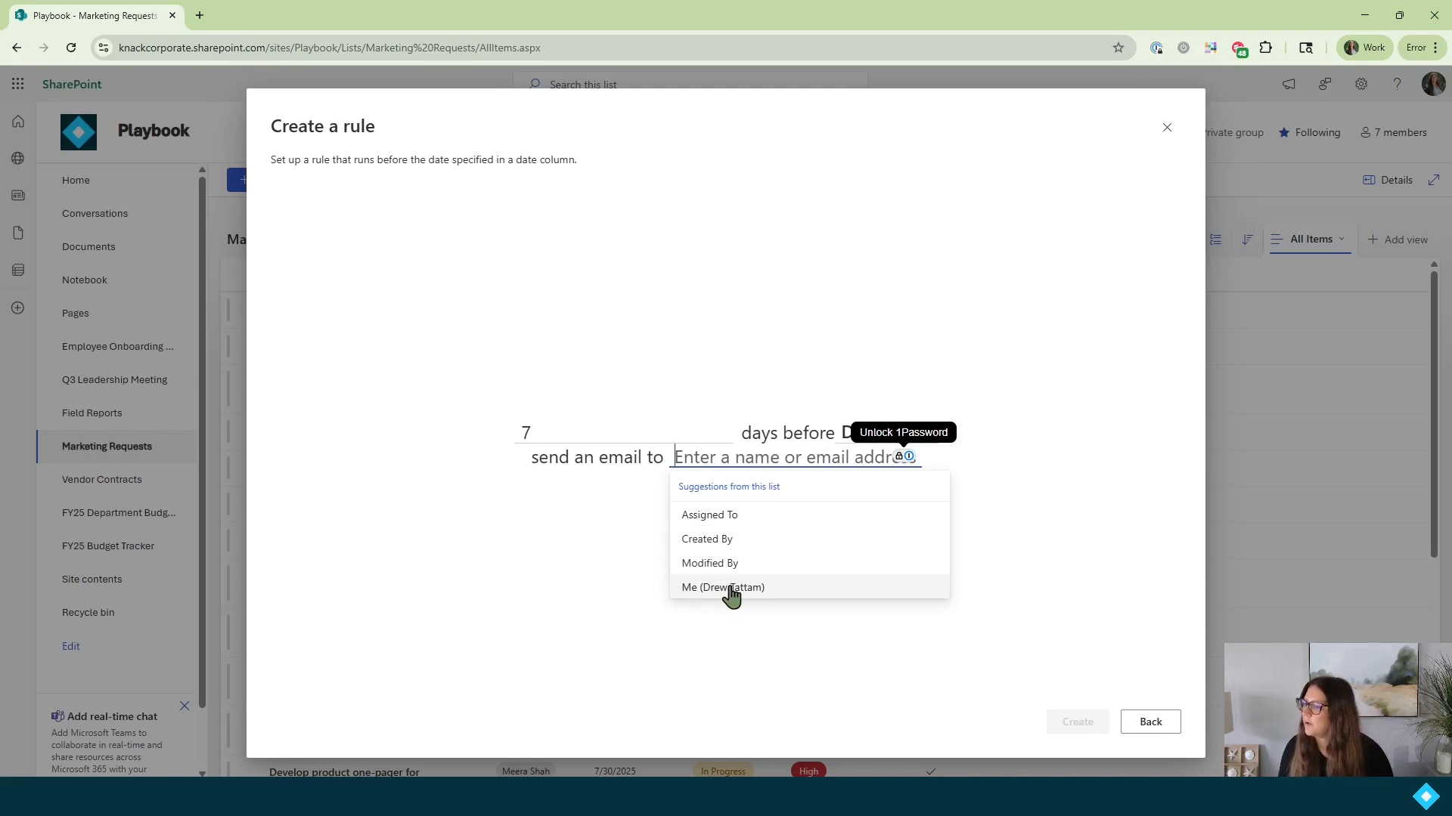
left_click(692, 518)
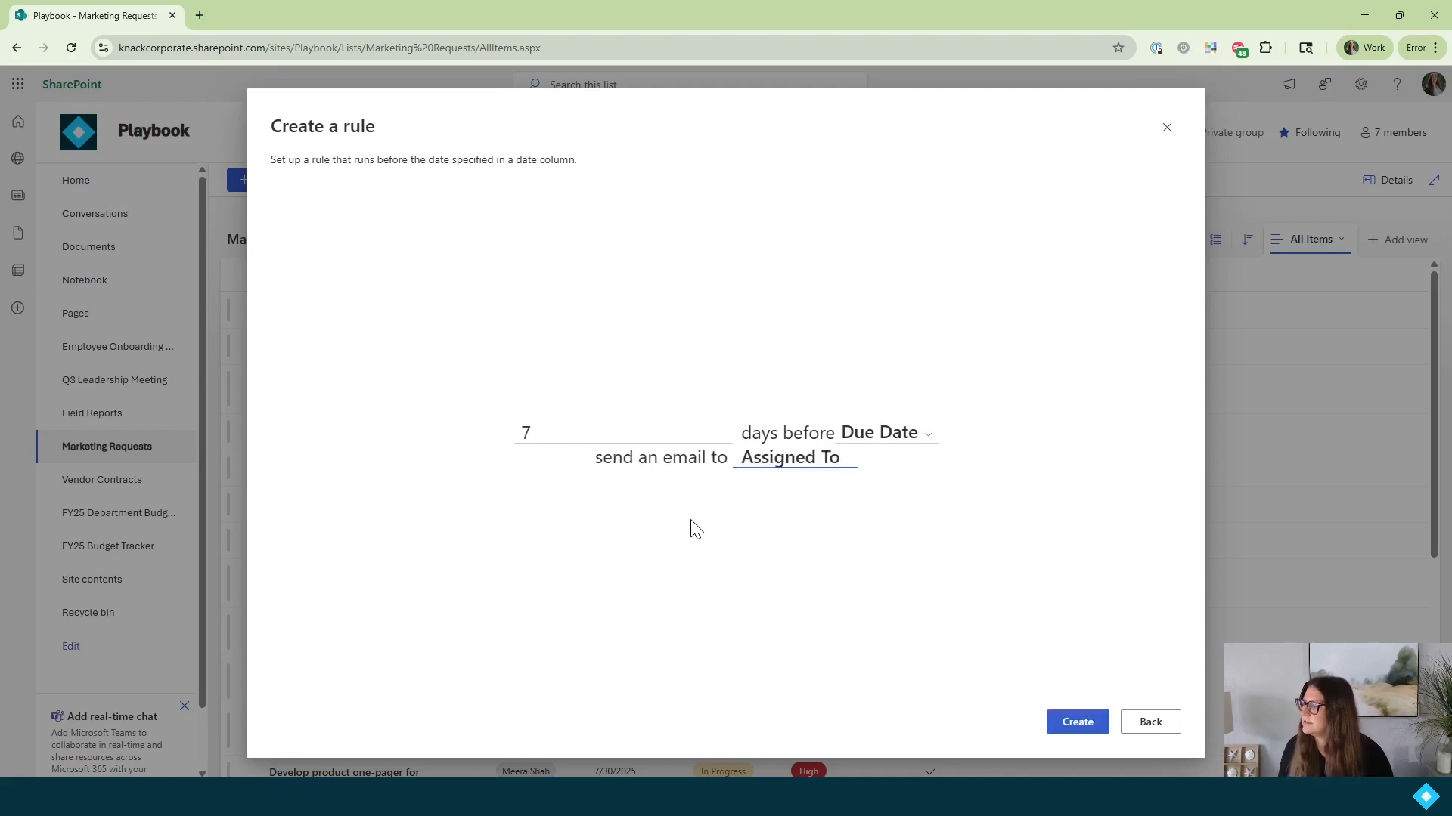
left_click(1086, 727)
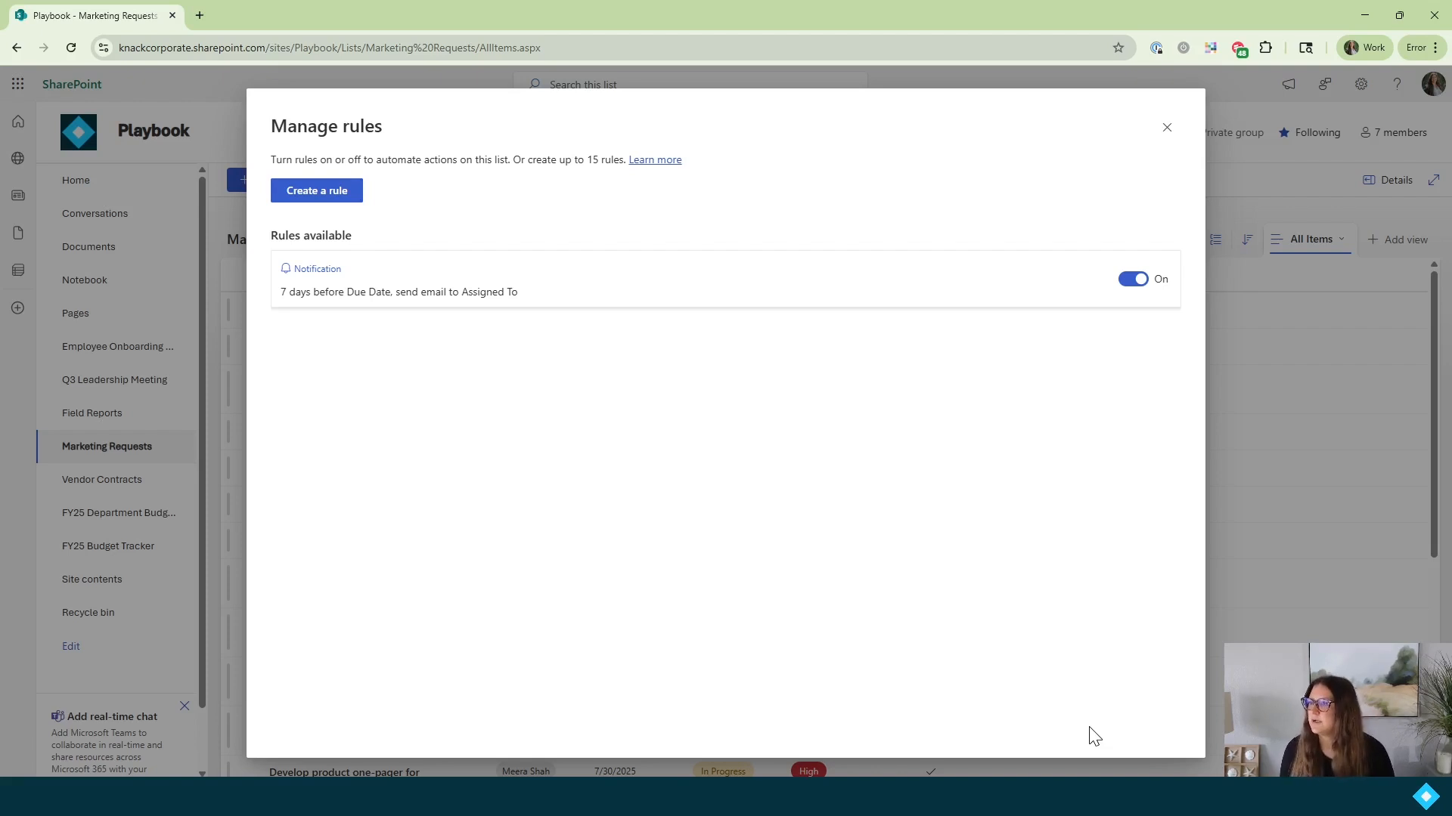
Step: Start another rule for when a new item is created, with the condition that Priority is High
left_click(334, 192)
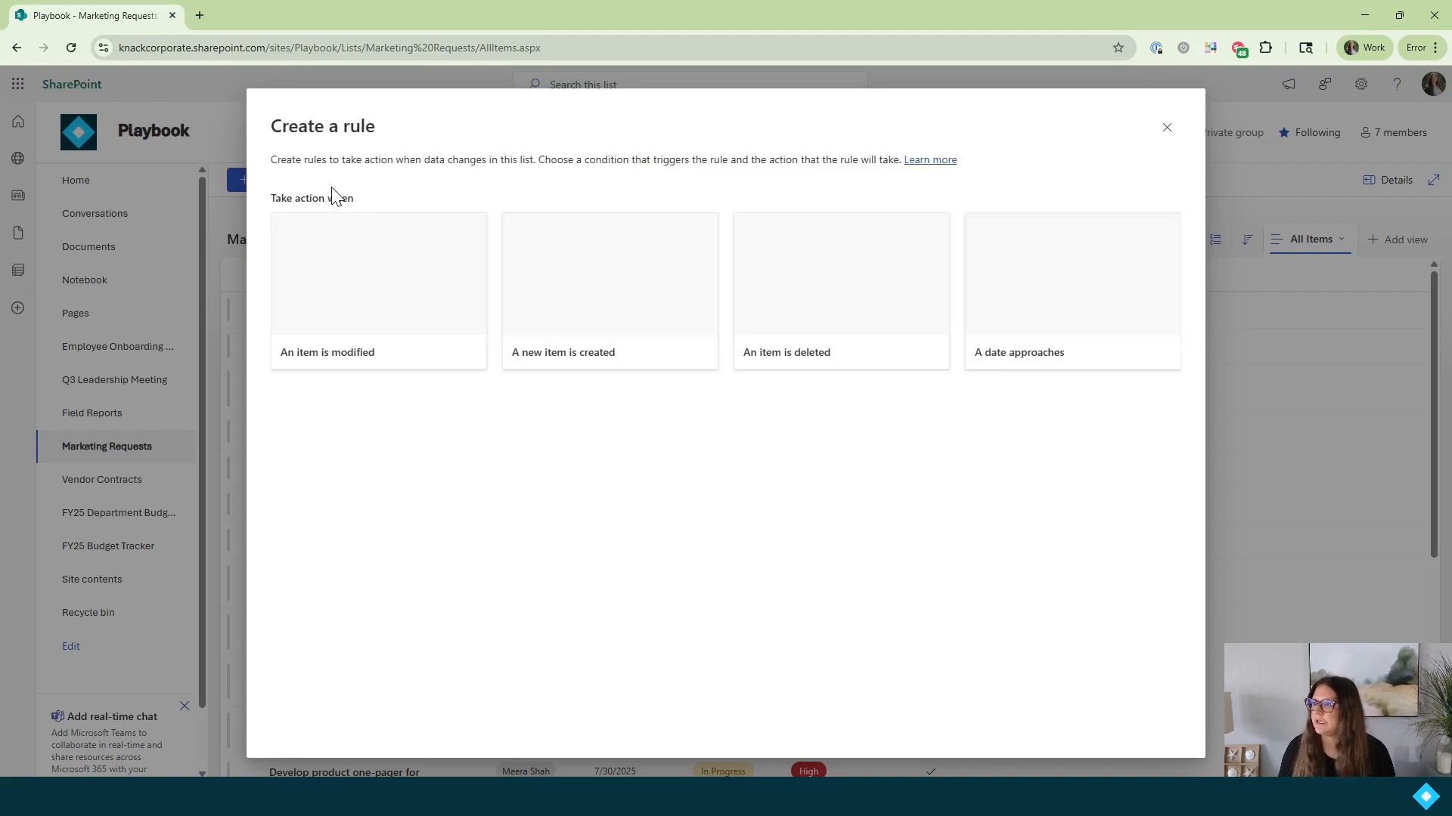
left_click(602, 341)
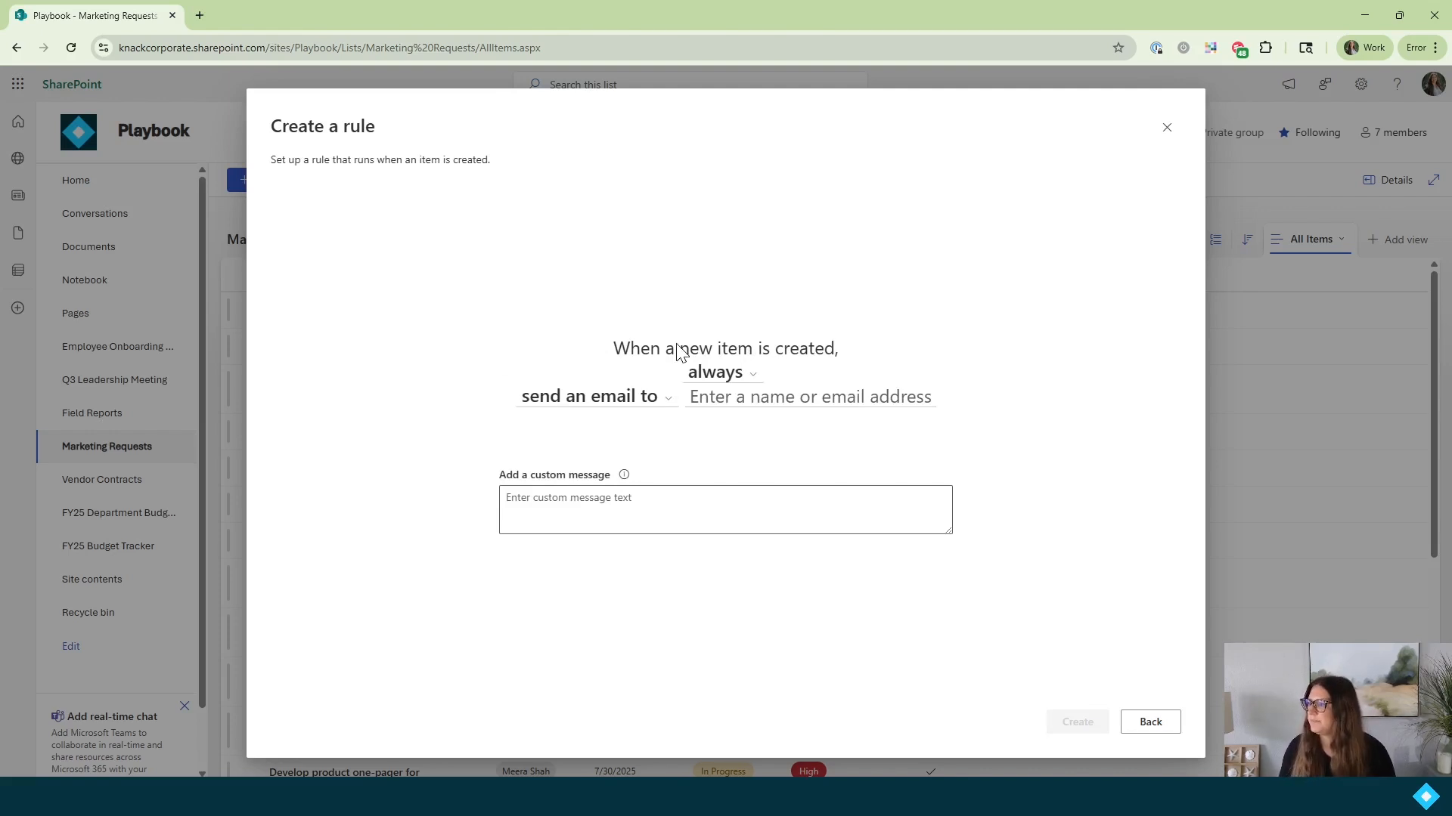
left_click(727, 378)
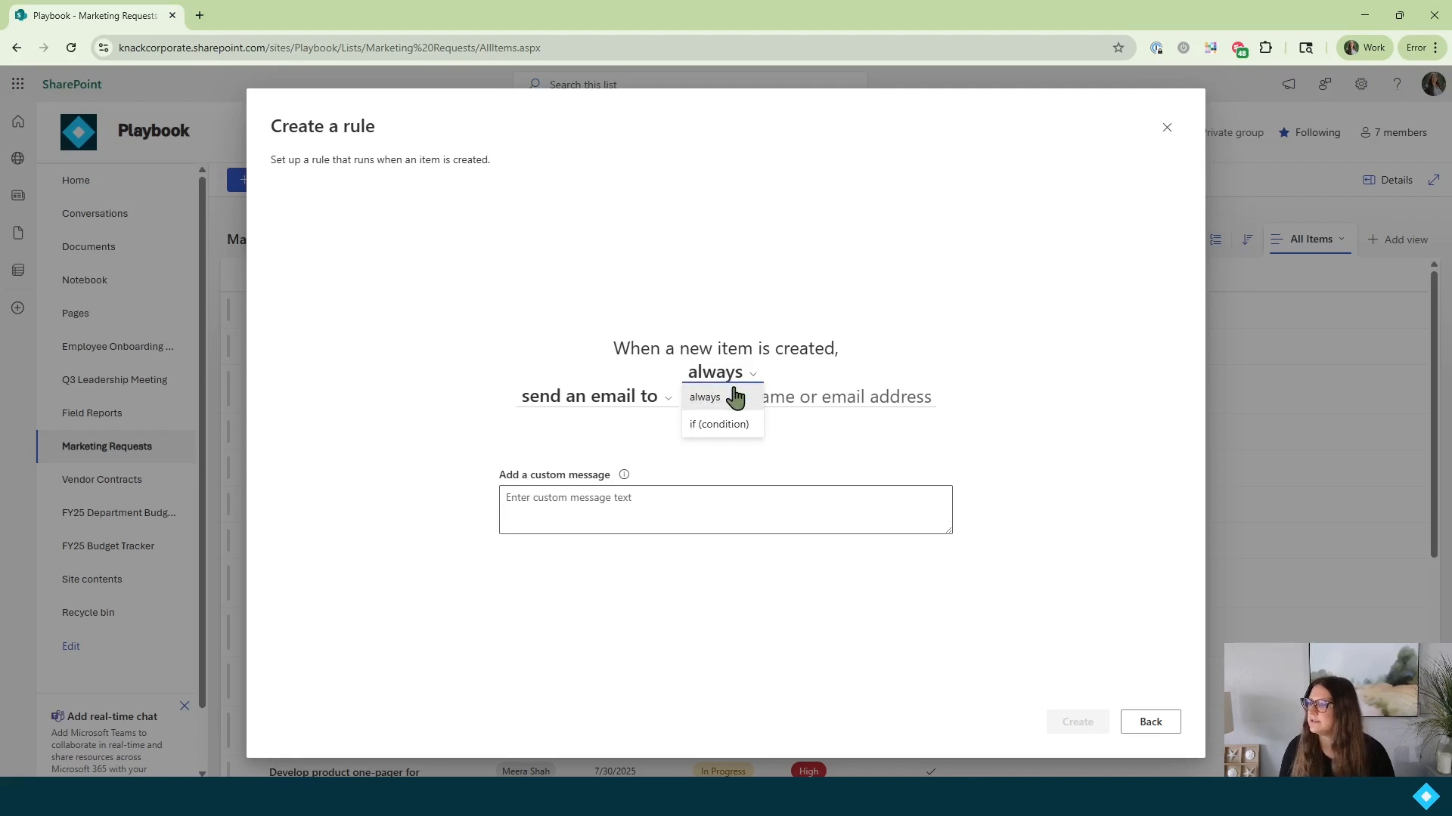
left_click(727, 428)
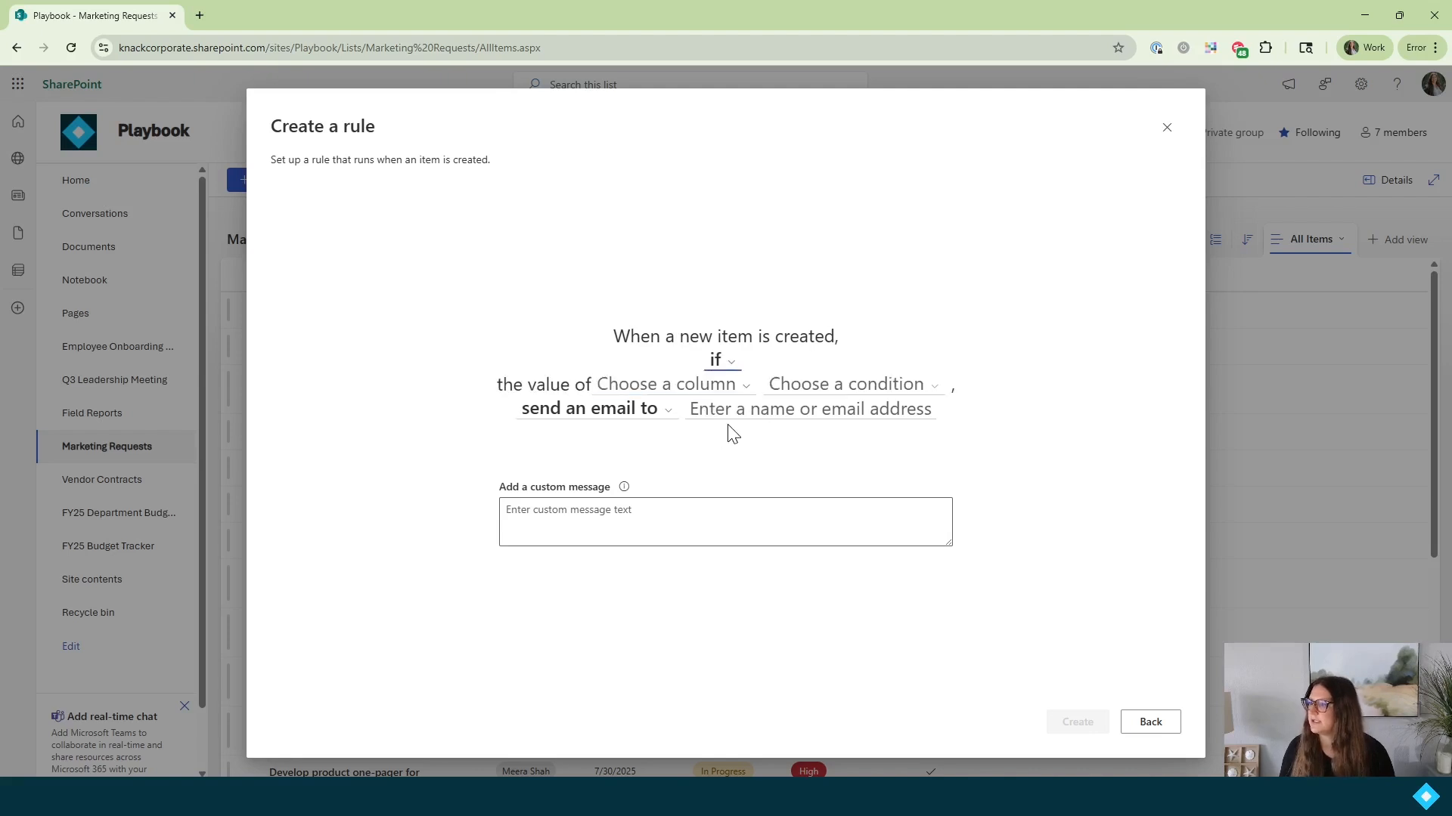
left_click(673, 389)
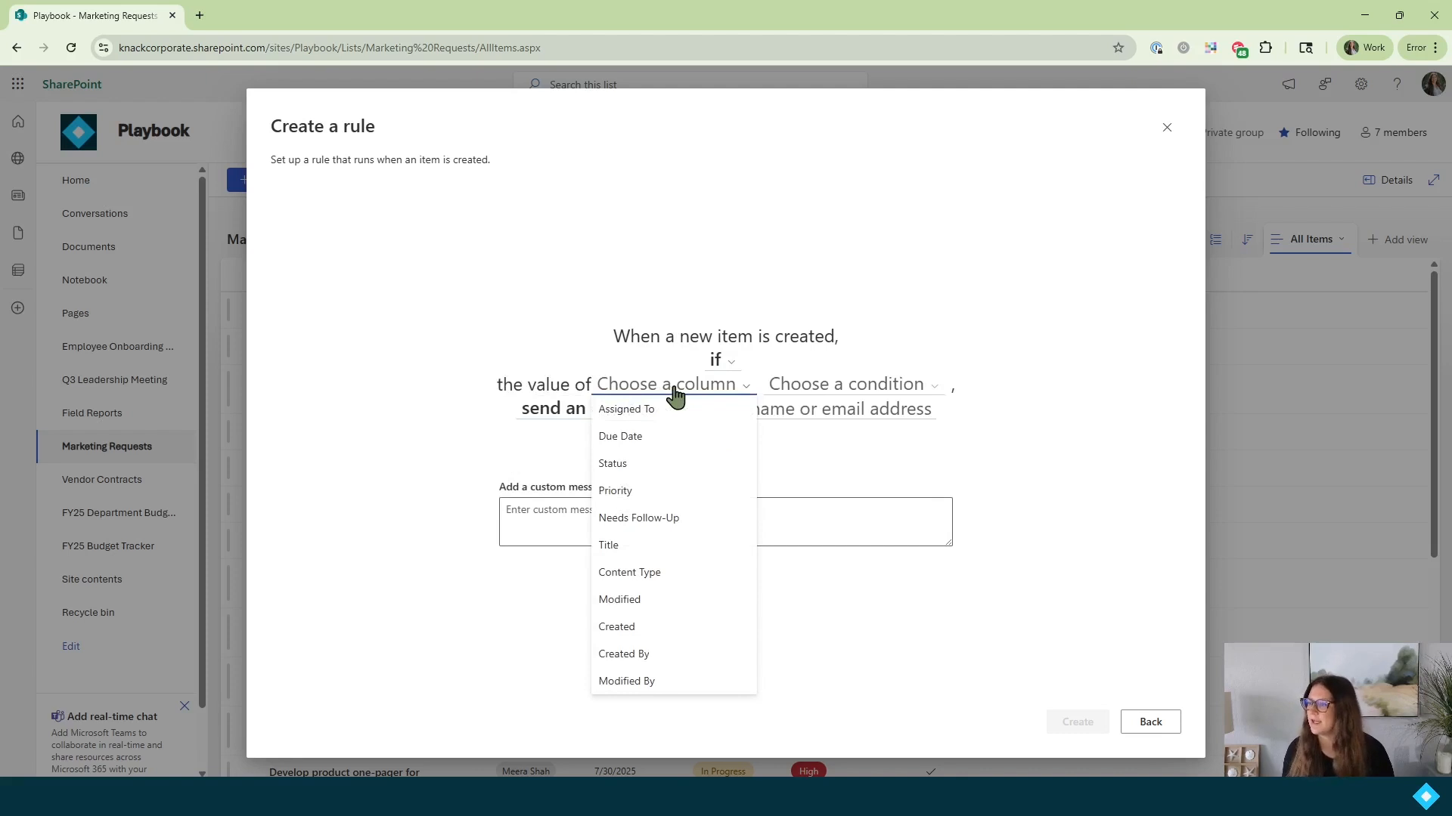
left_click(624, 493)
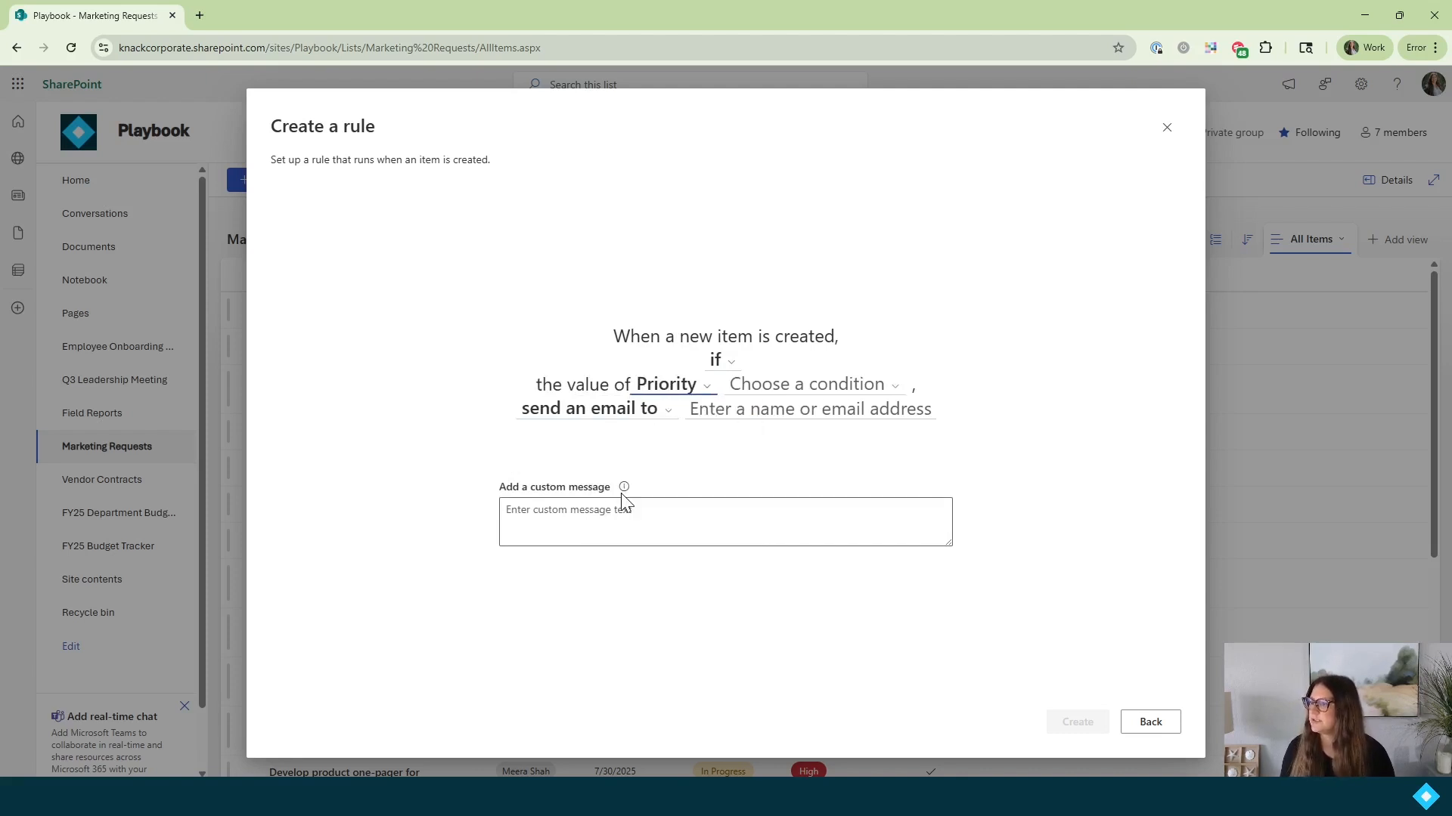
left_click(836, 393)
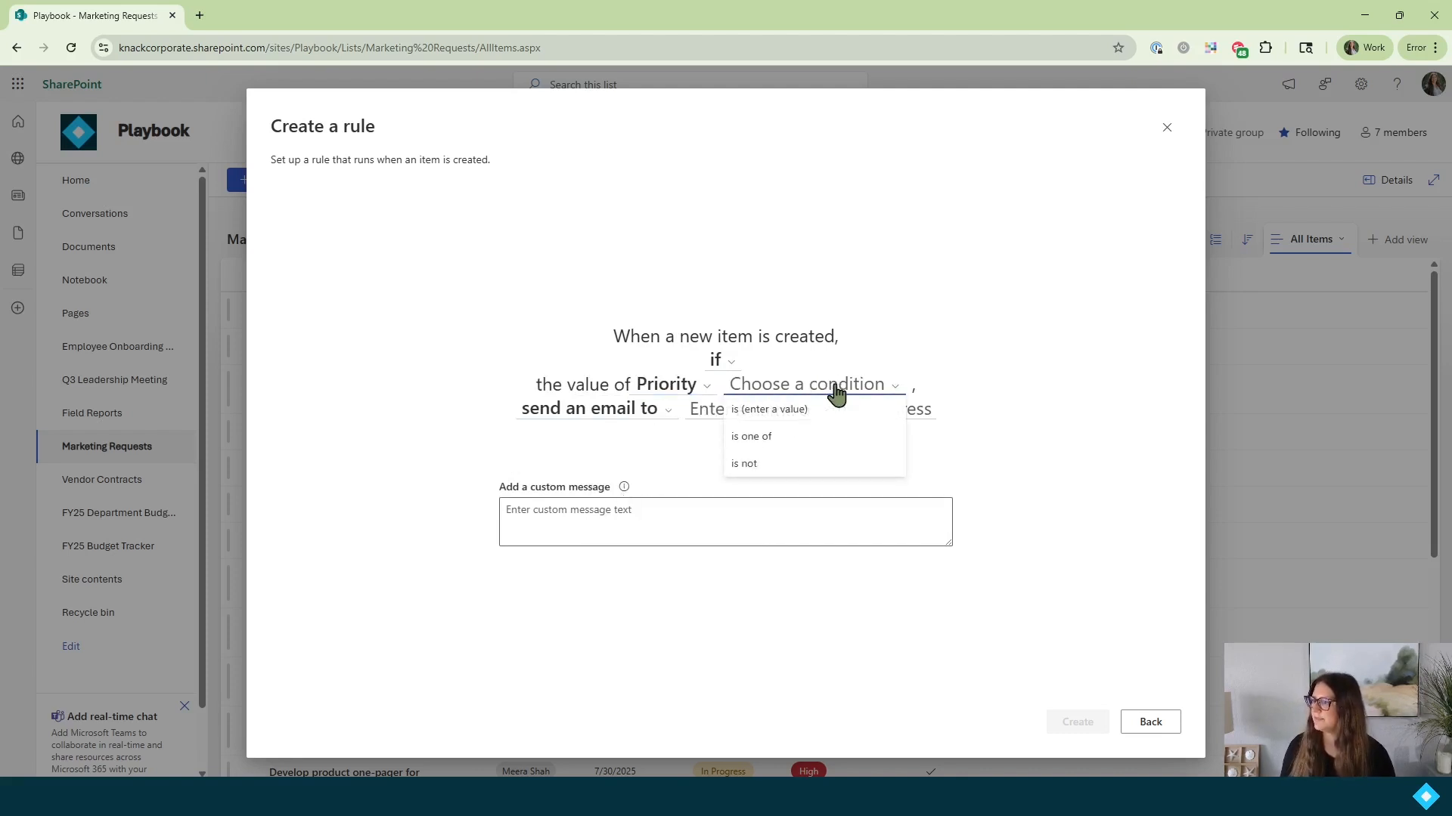
left_click(771, 412)
left_click(884, 401)
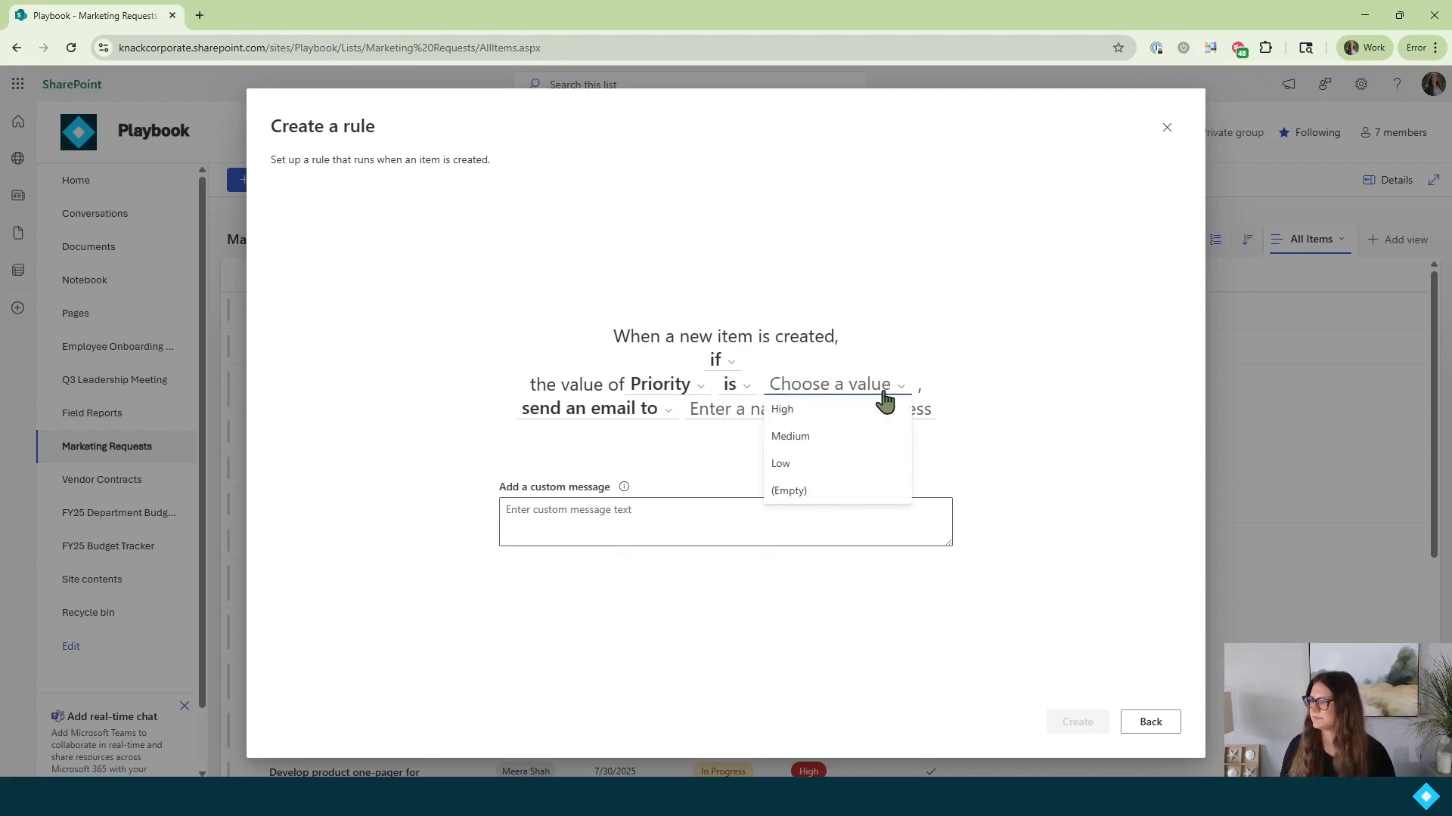
left_click(853, 415)
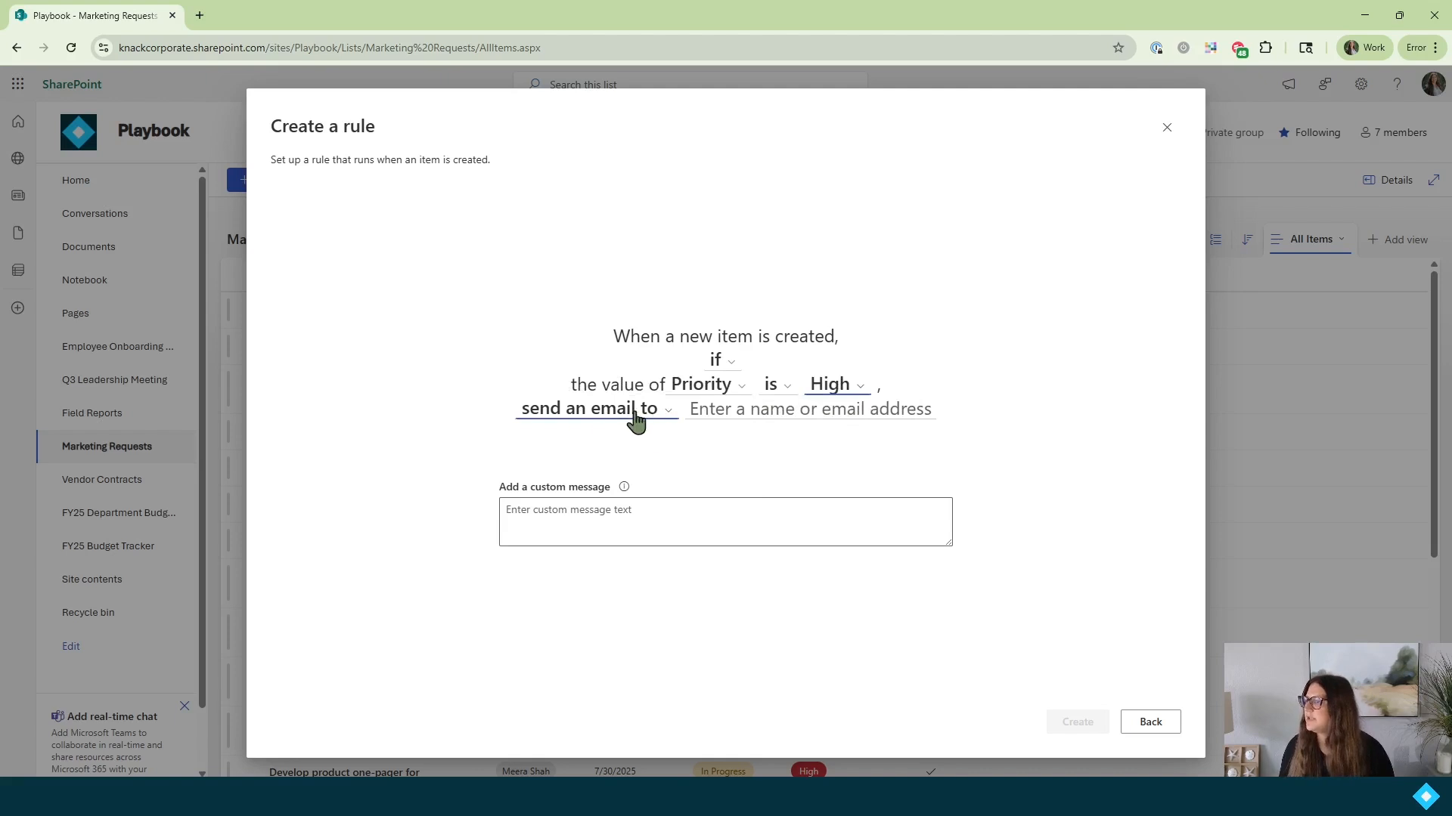
Step: Email Assigned To with the custom message "A new high priority marketing request has been submitted" and create the rule
left_click(724, 409)
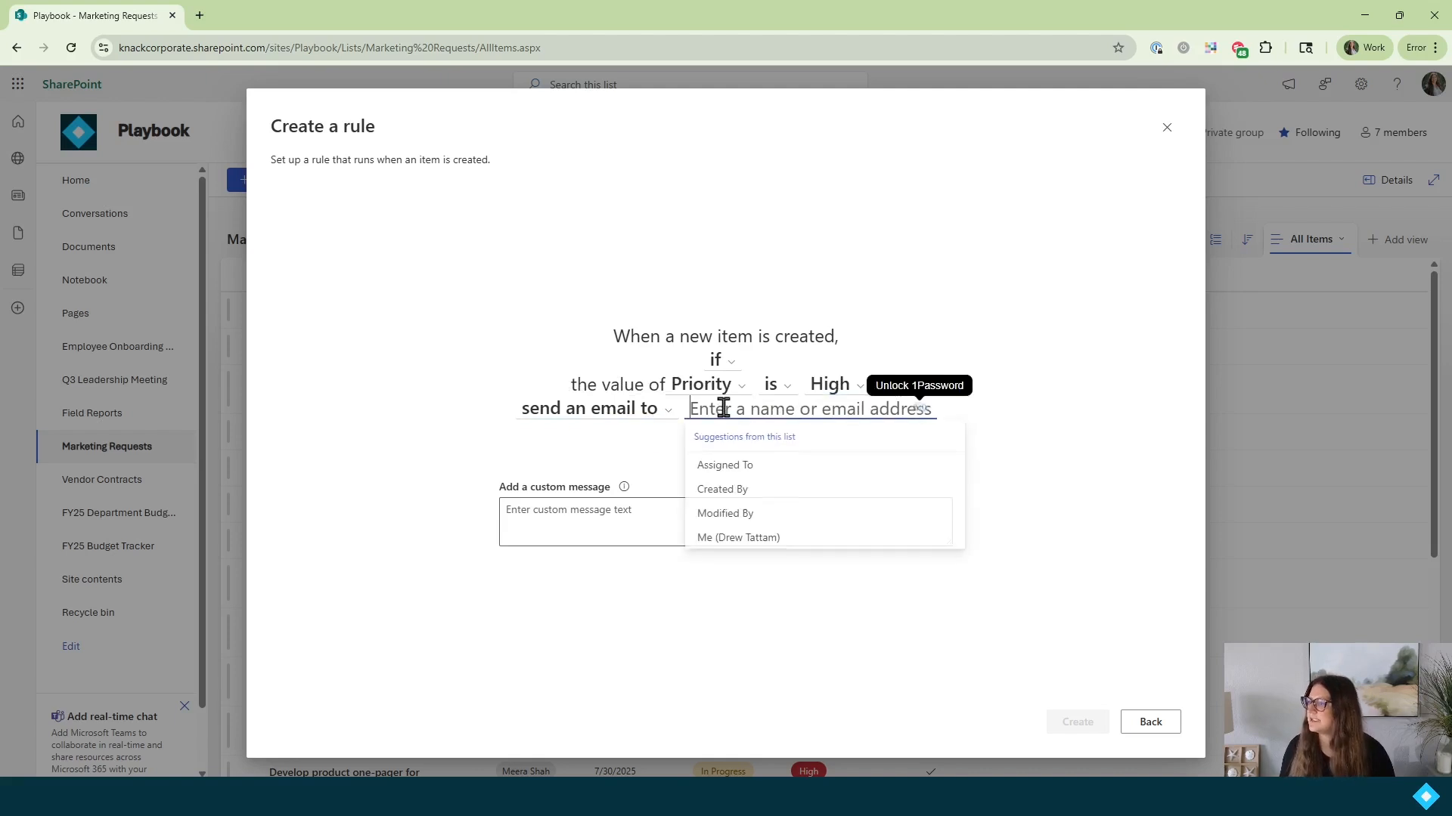
left_click(754, 470)
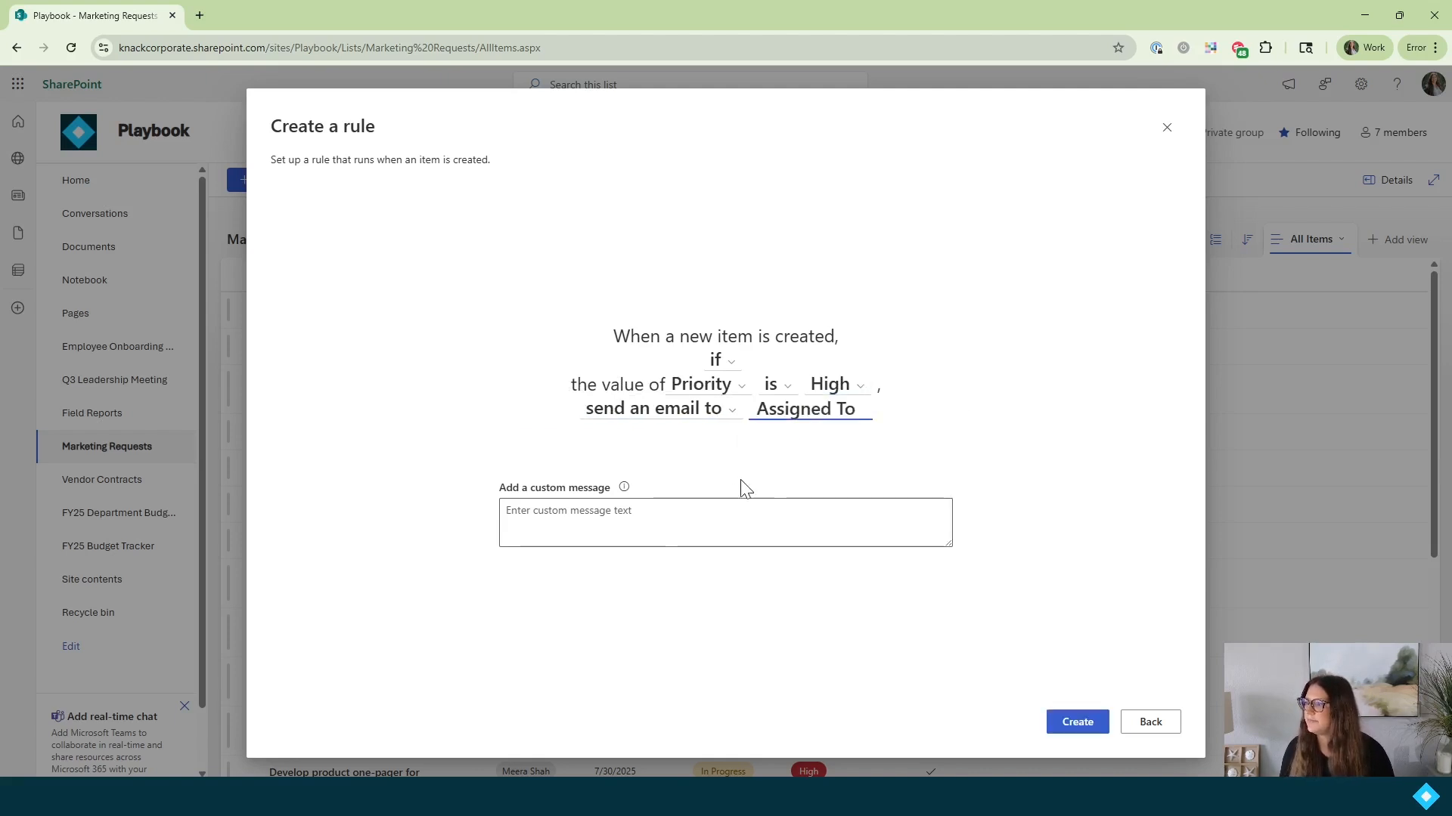
left_click(681, 525)
type("A new high priori")
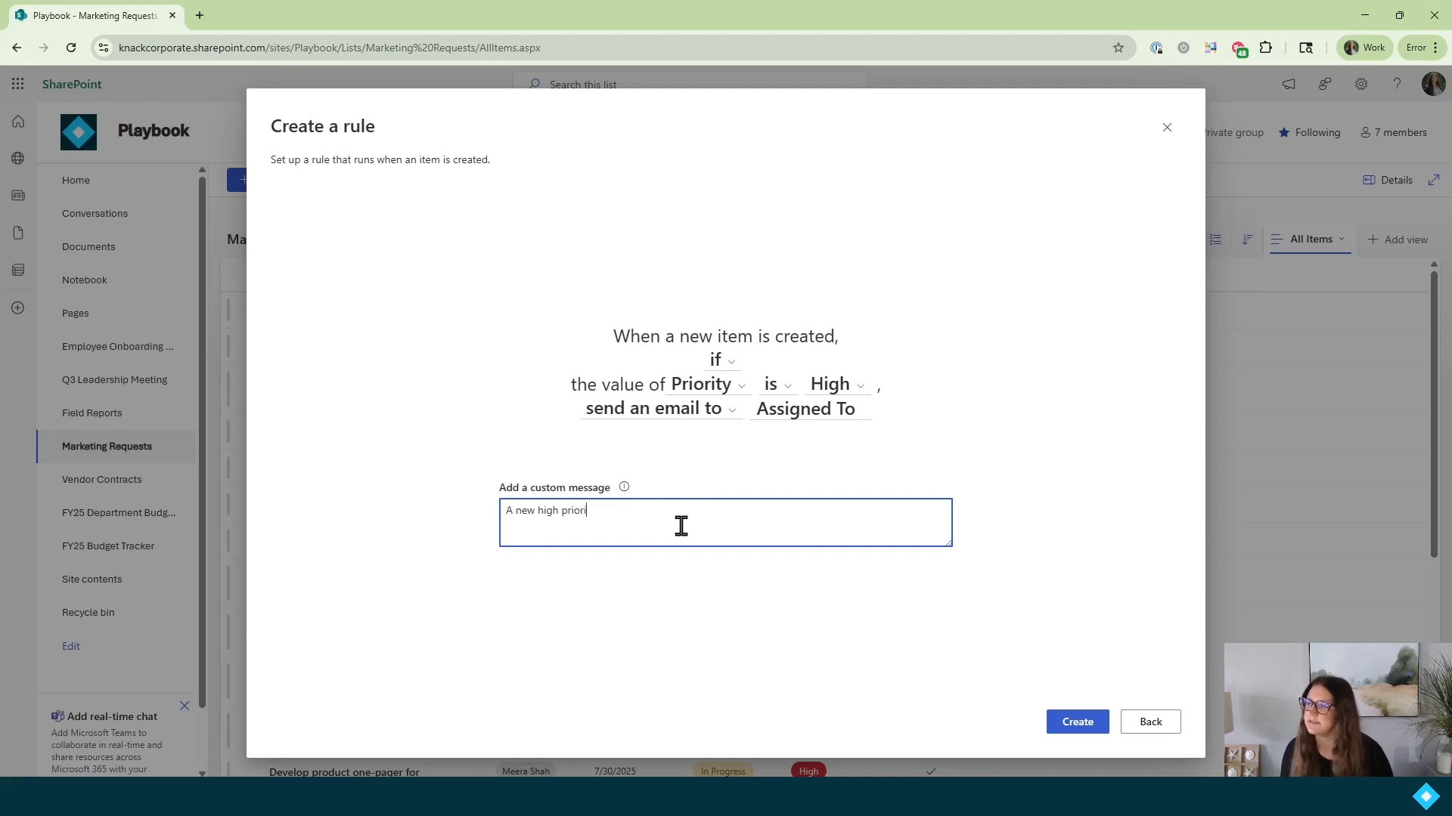
type("ty marketing request has been submitted")
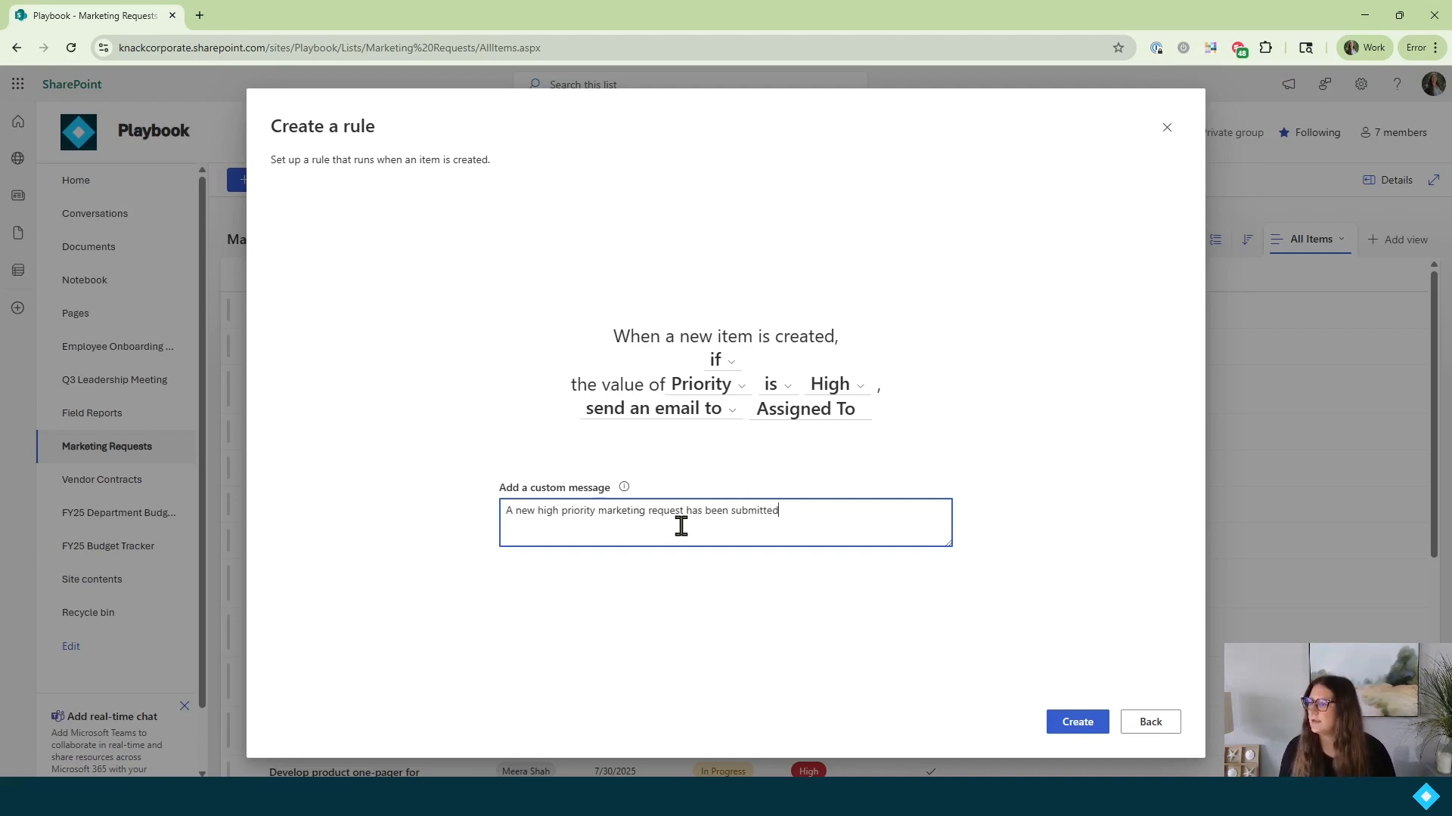
left_click(1093, 732)
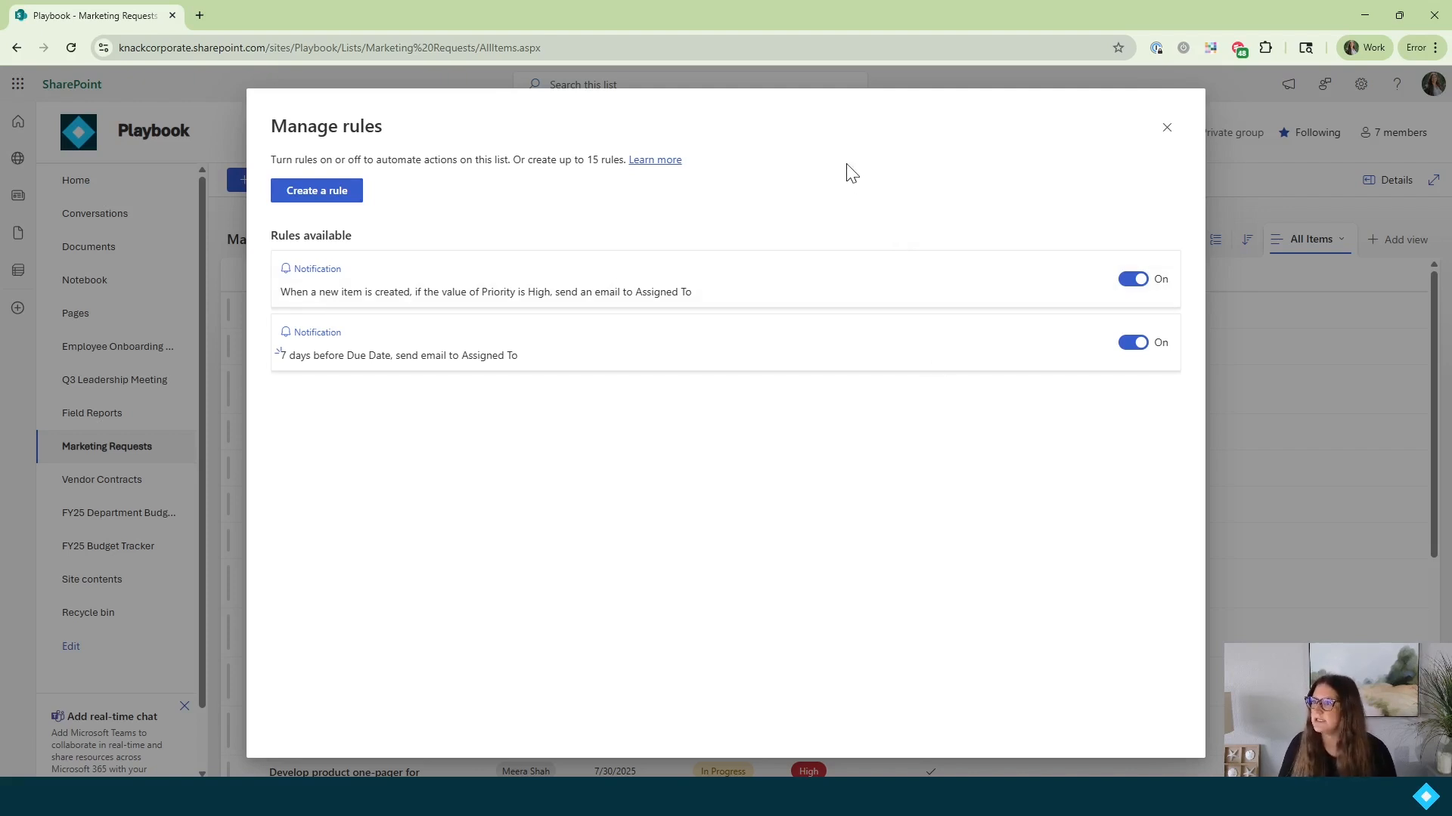
Step: Start a rule for when an item is modified, with the condition that Status changes and the new value is Completed
left_click(328, 195)
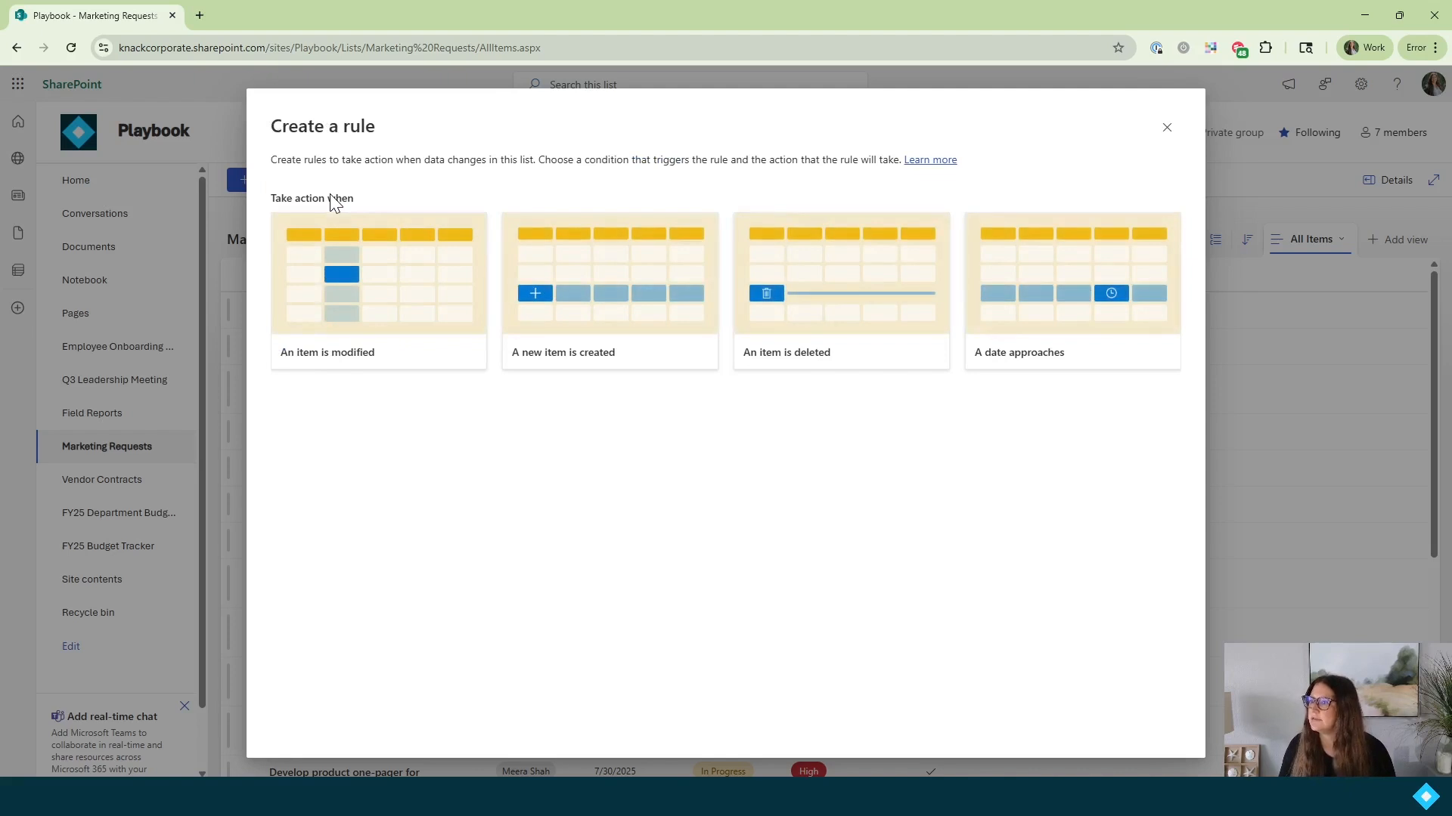
left_click(350, 365)
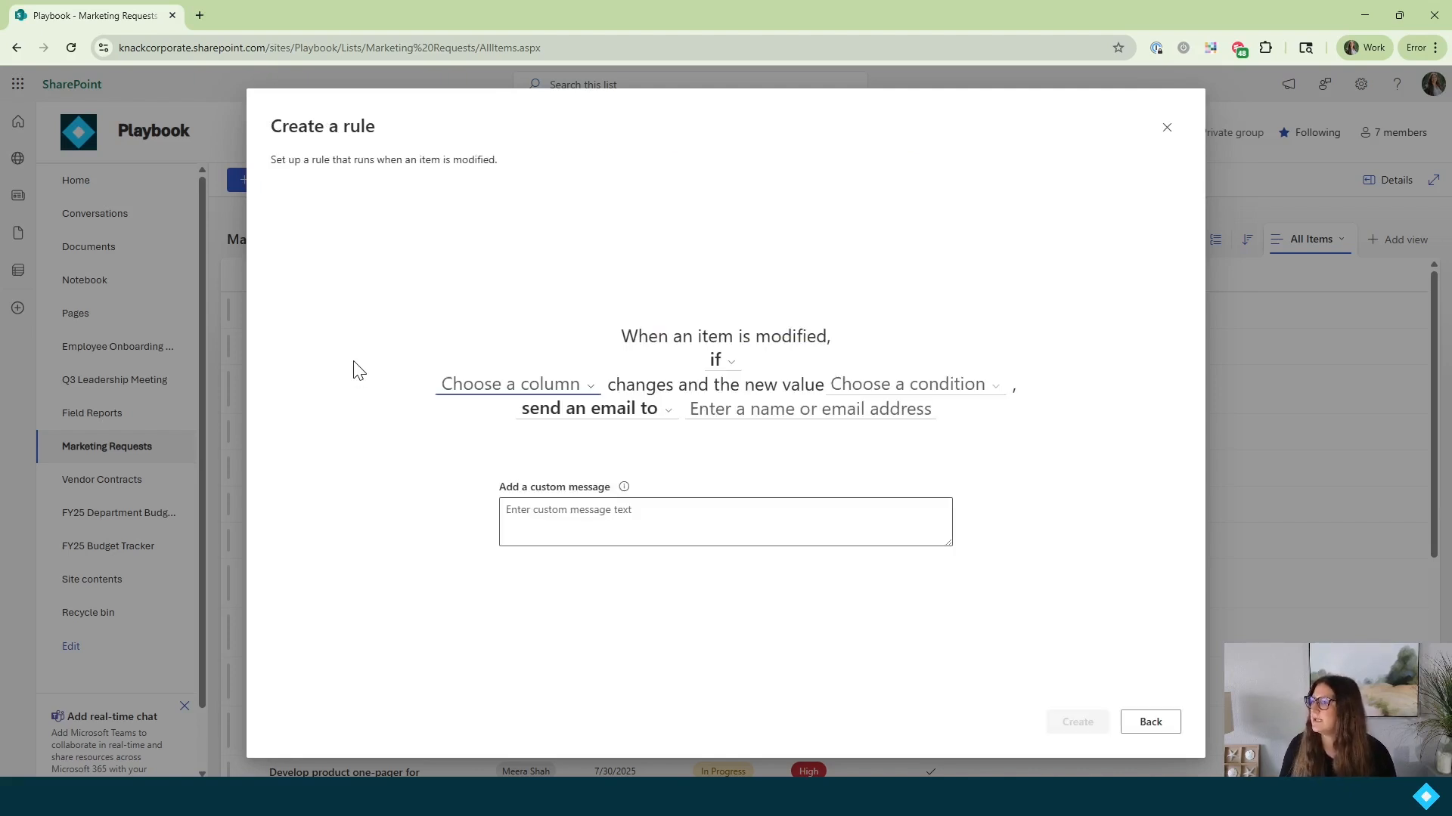
left_click(581, 387)
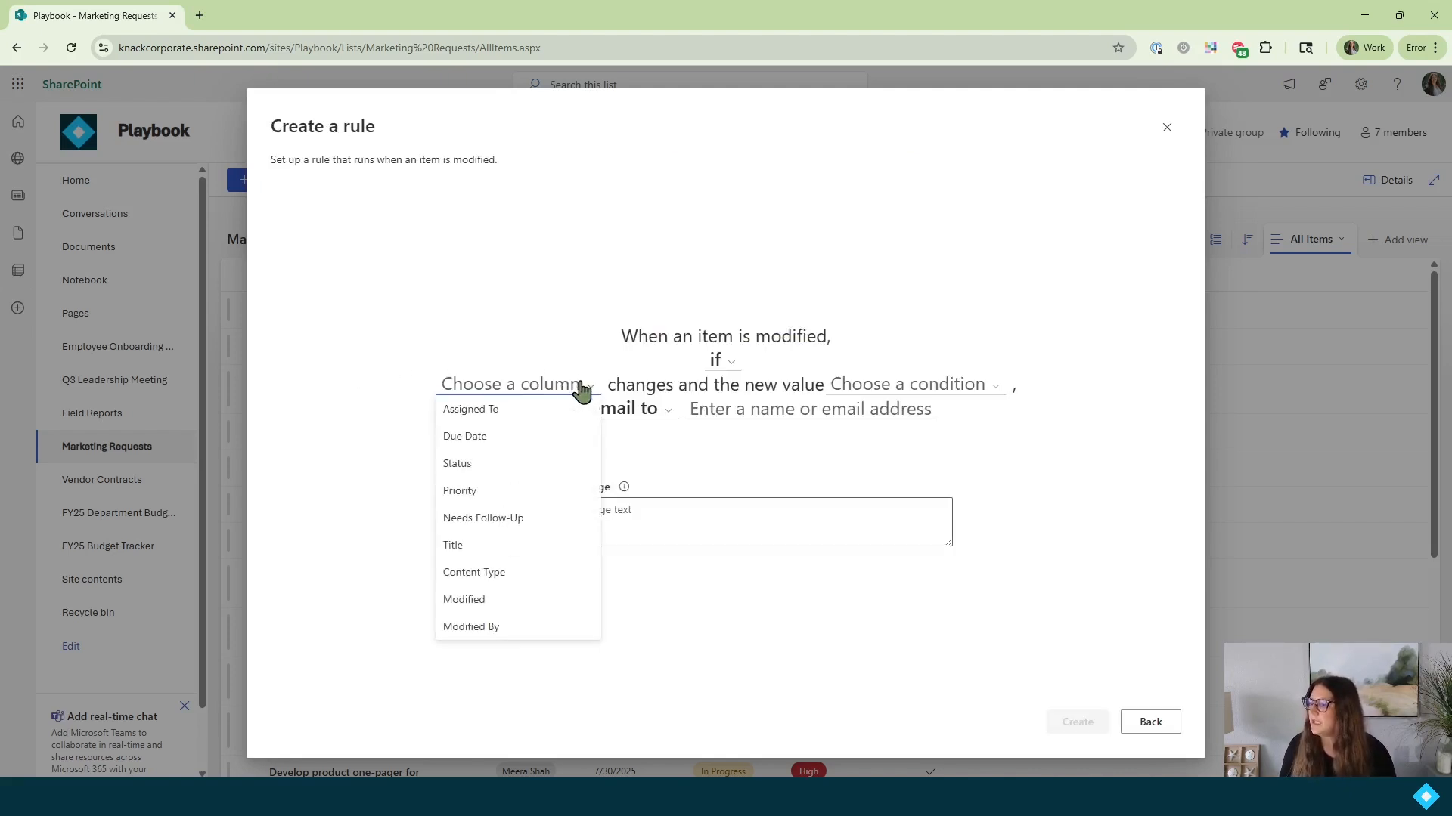
left_click(501, 464)
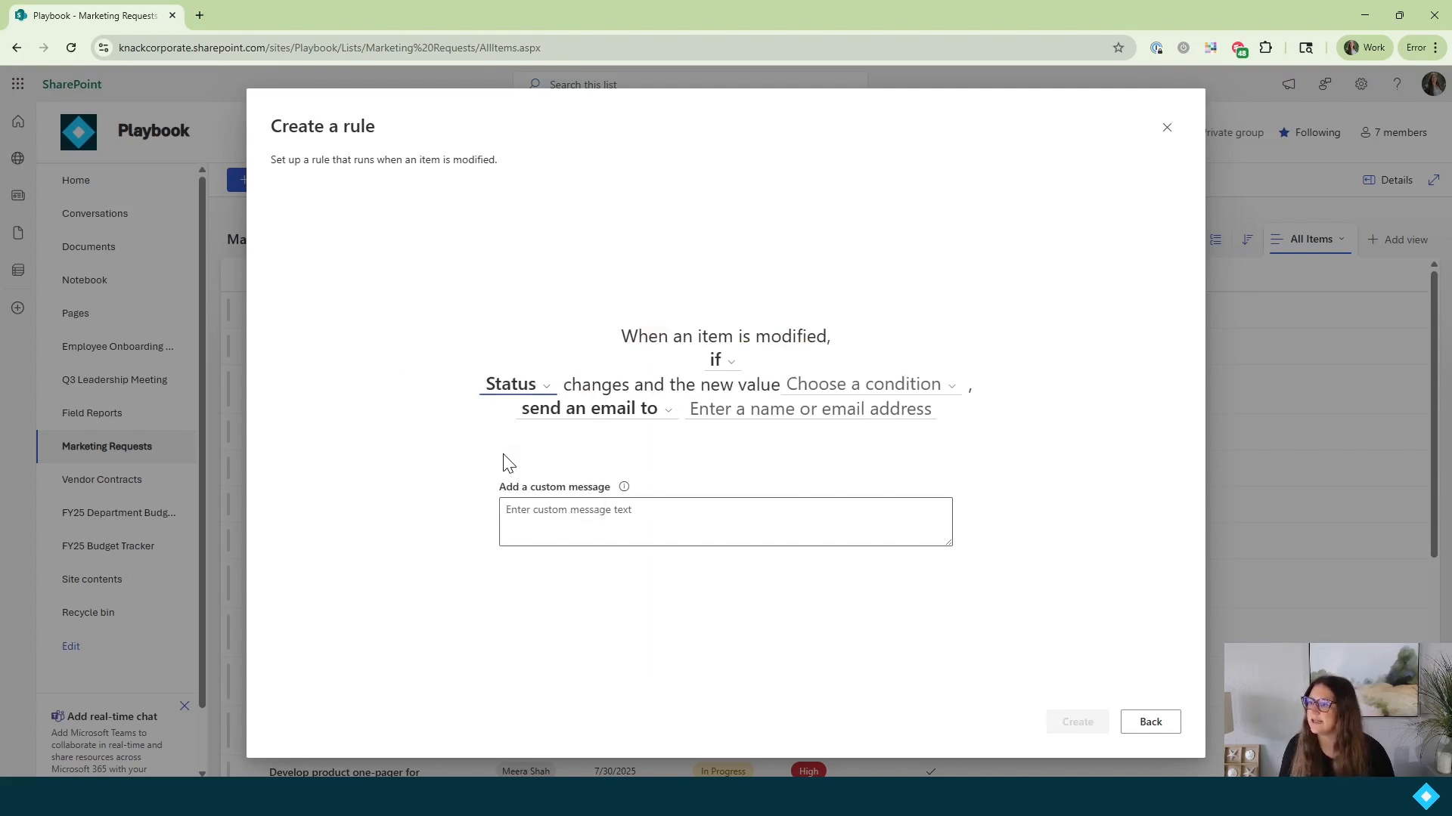
left_click(868, 393)
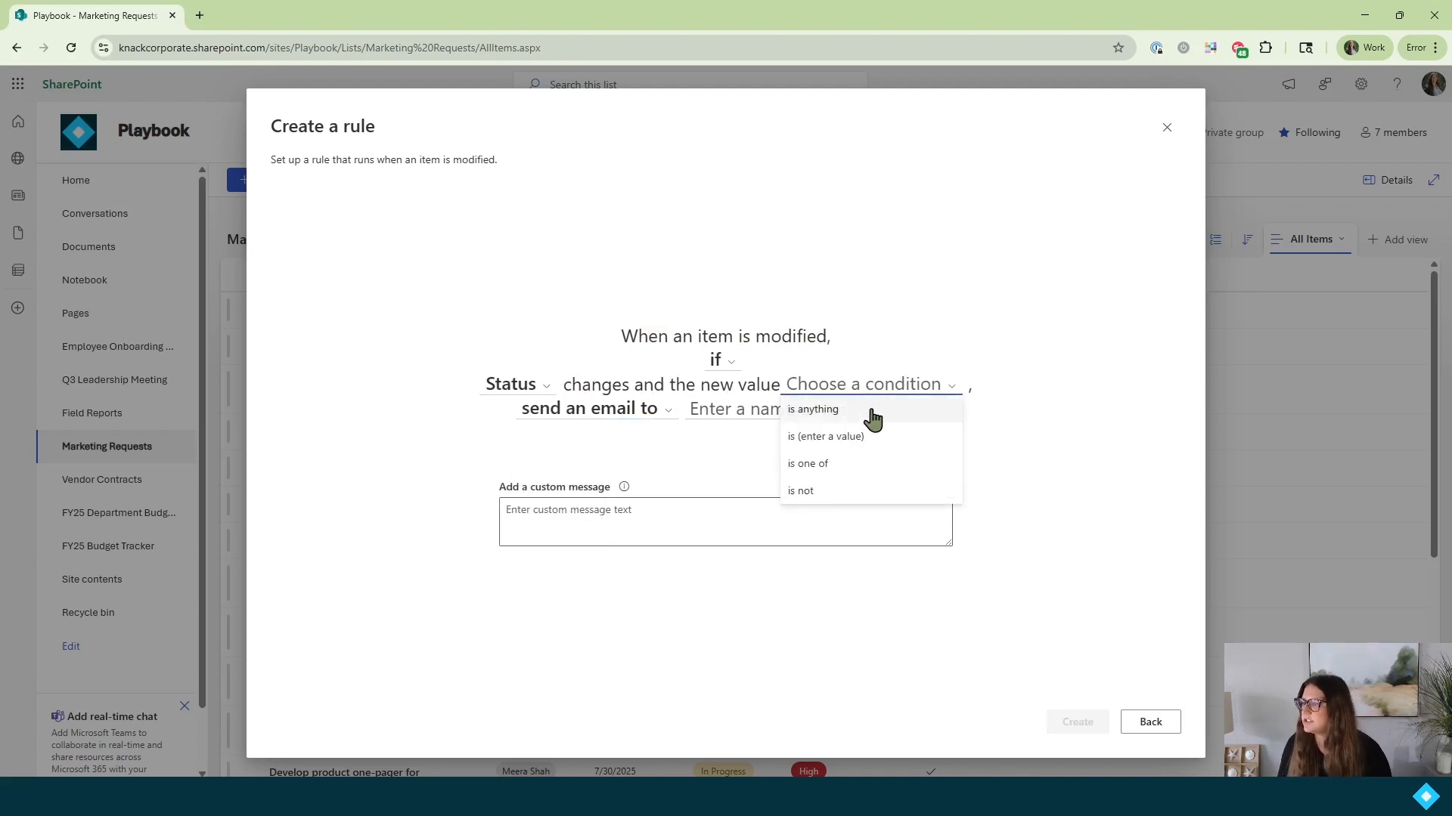
left_click(830, 448)
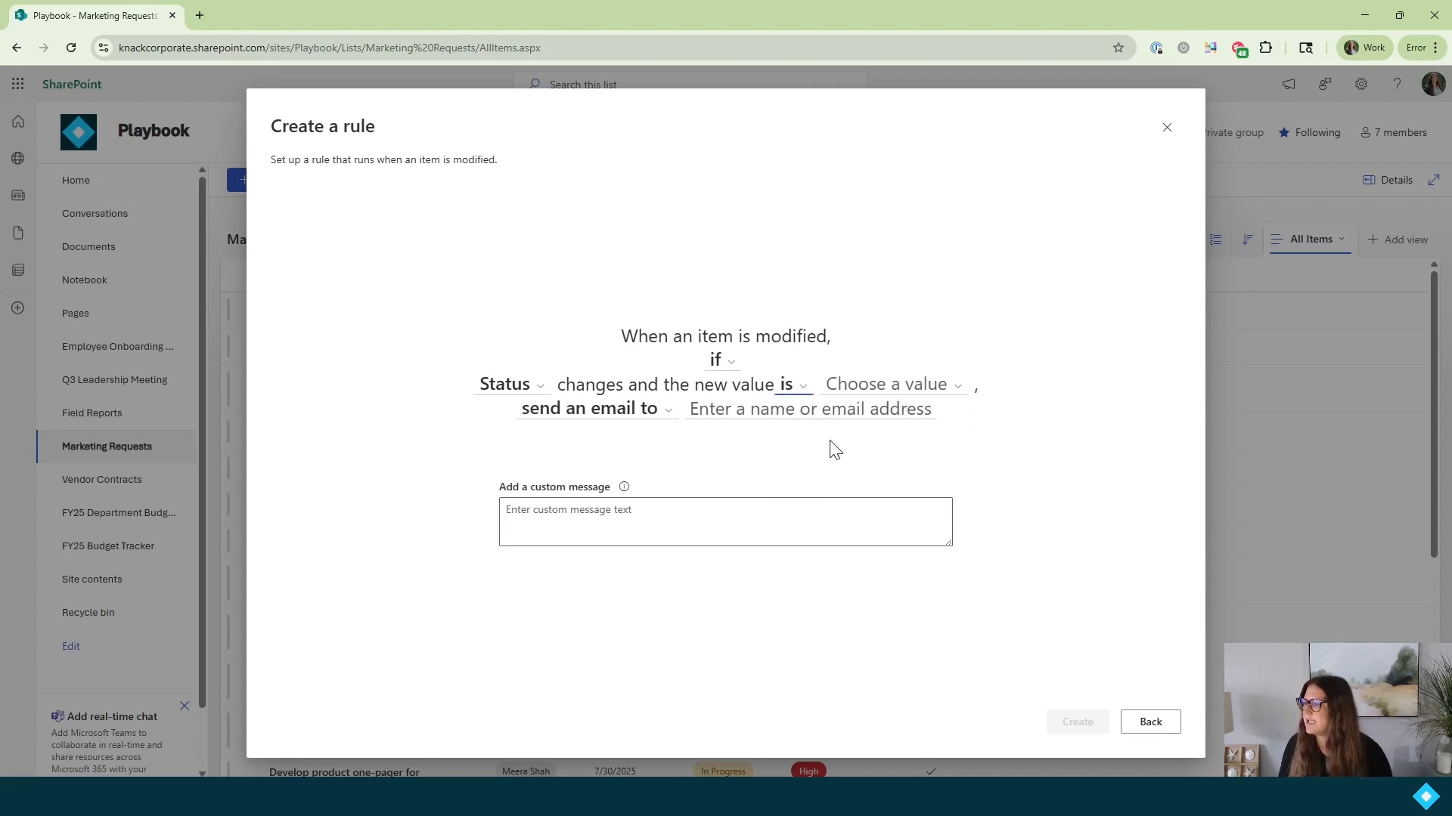
left_click(897, 392)
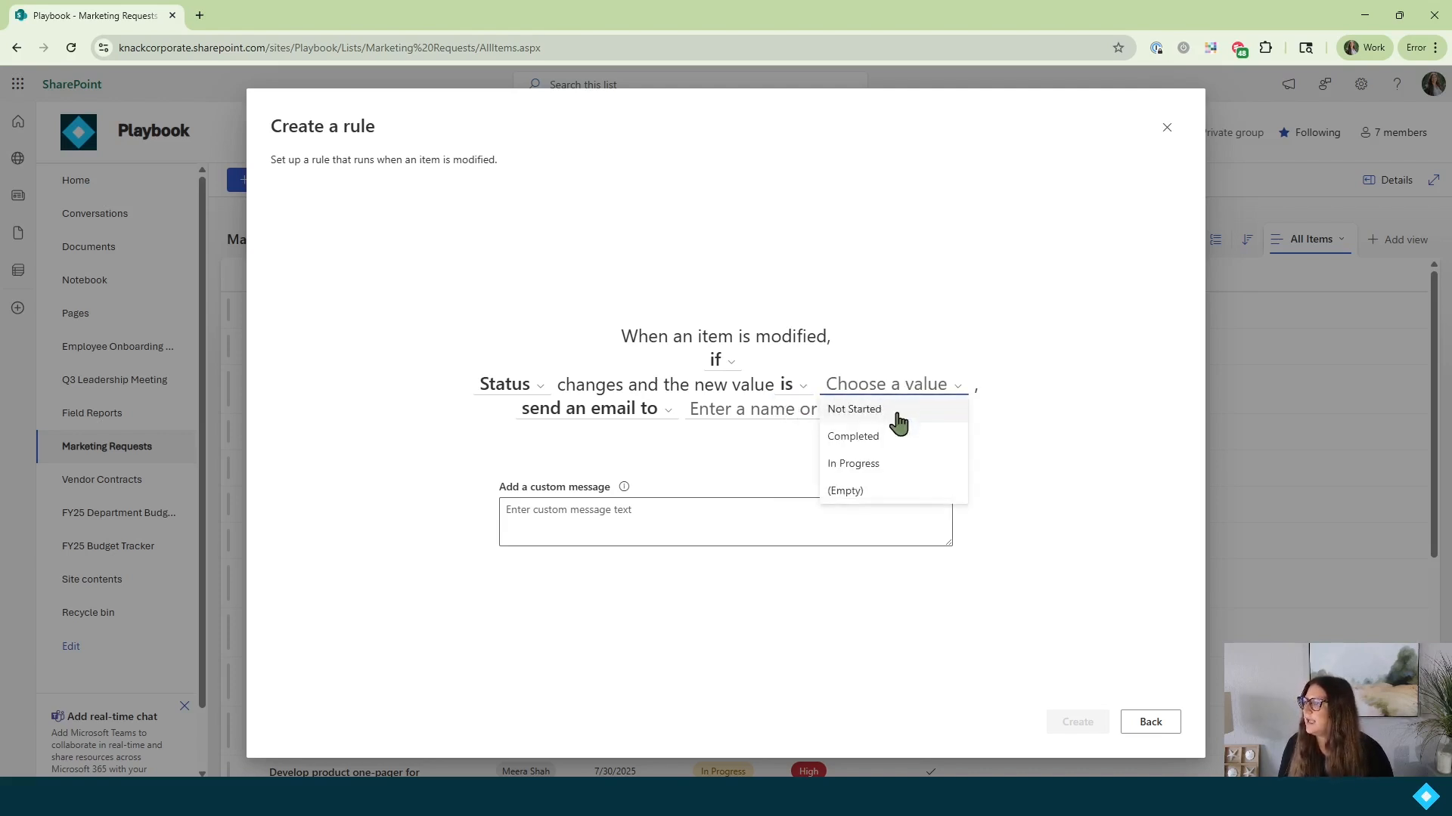
left_click(889, 447)
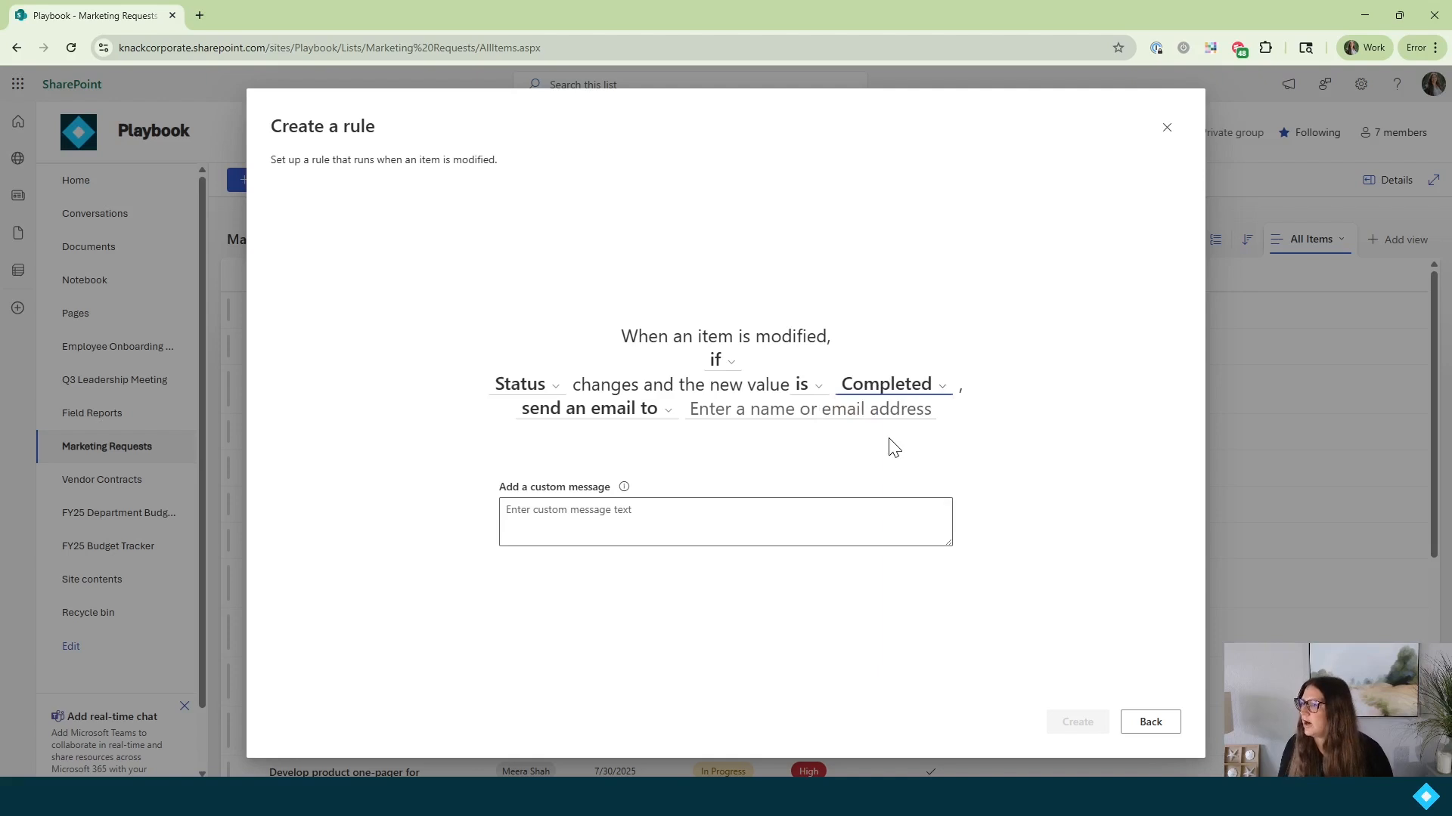
Step: Add the account manager as the email recipient of the item-modified rule
left_click(698, 409)
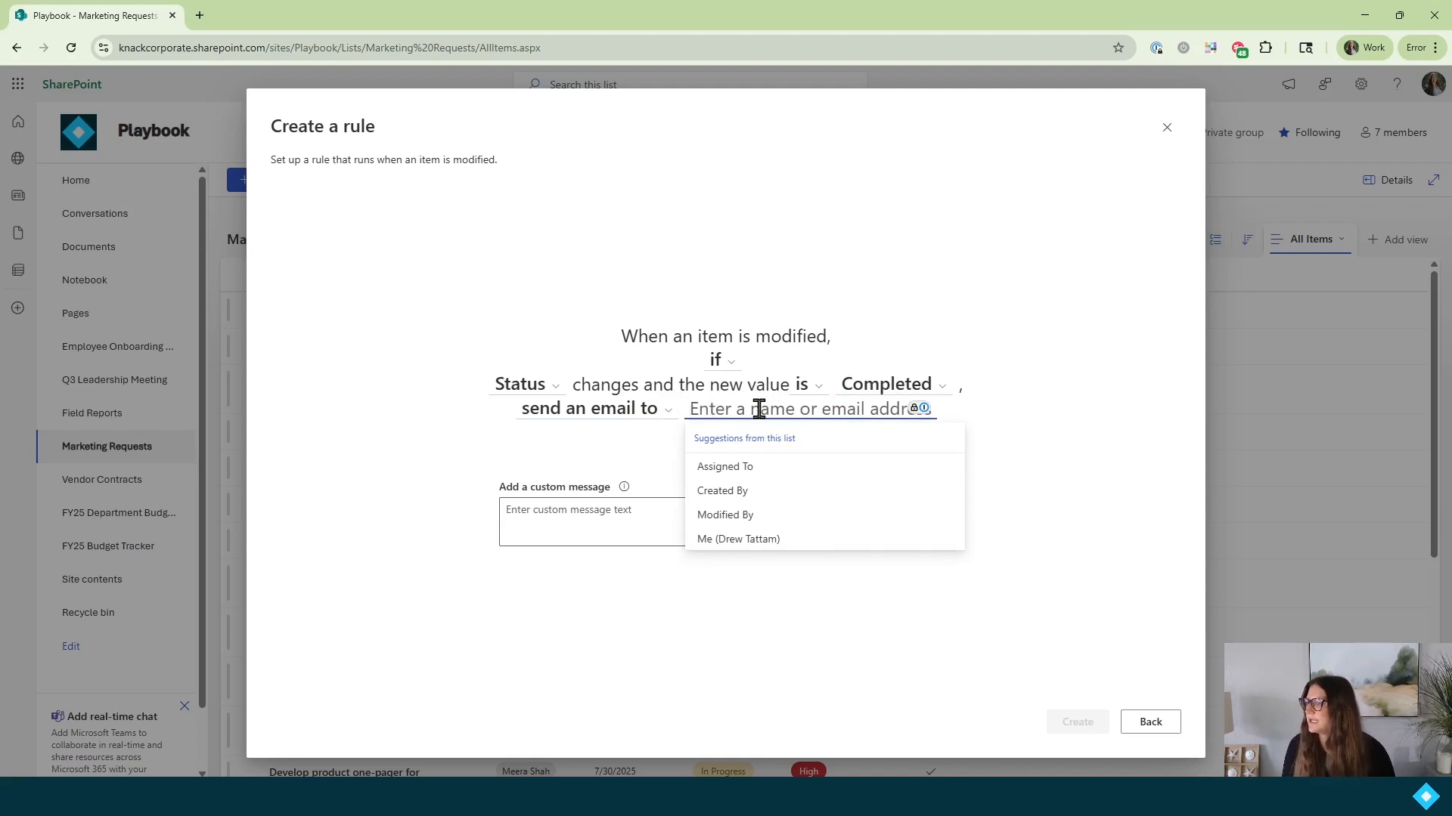
type("ali")
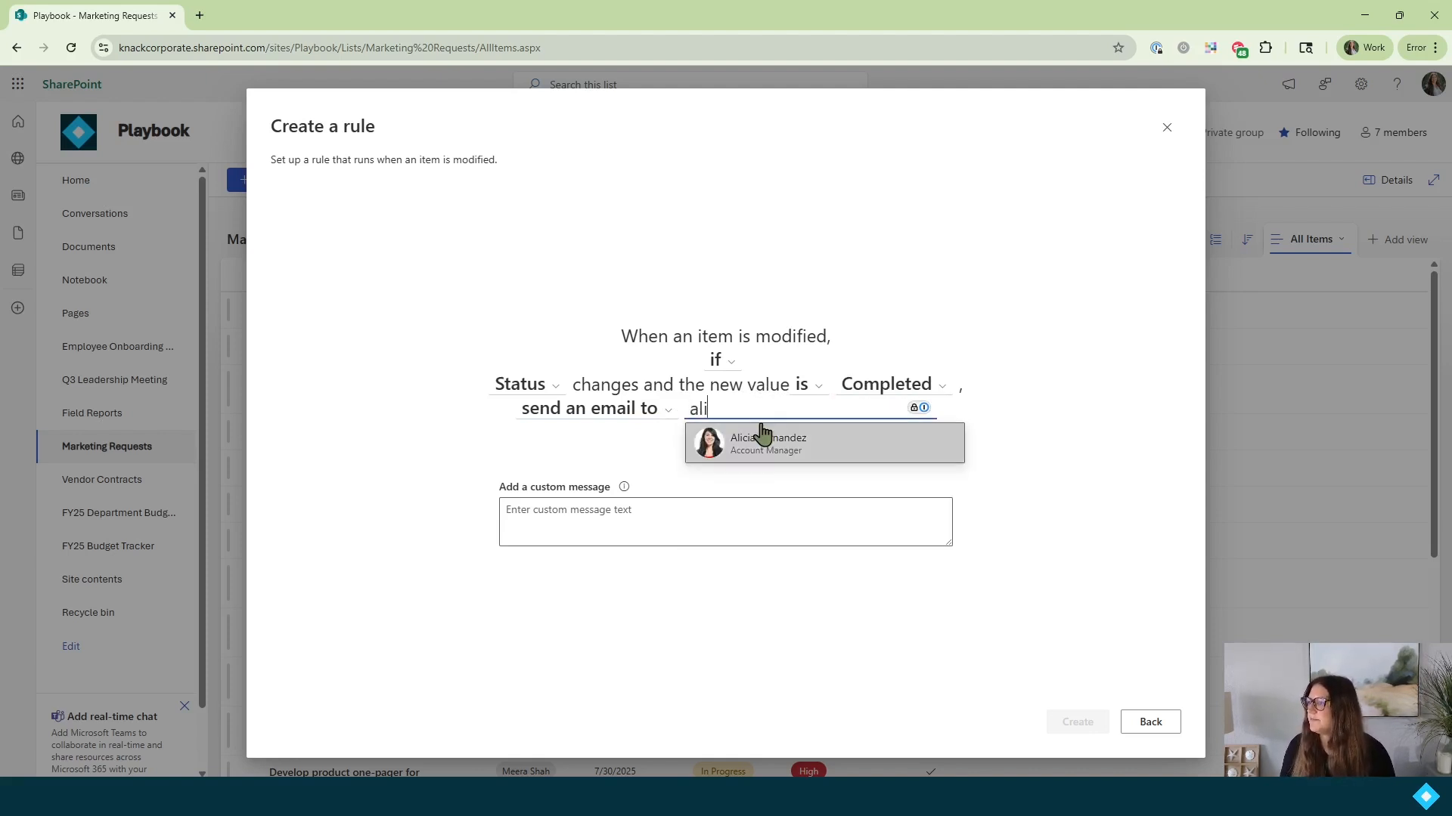
left_click(764, 440)
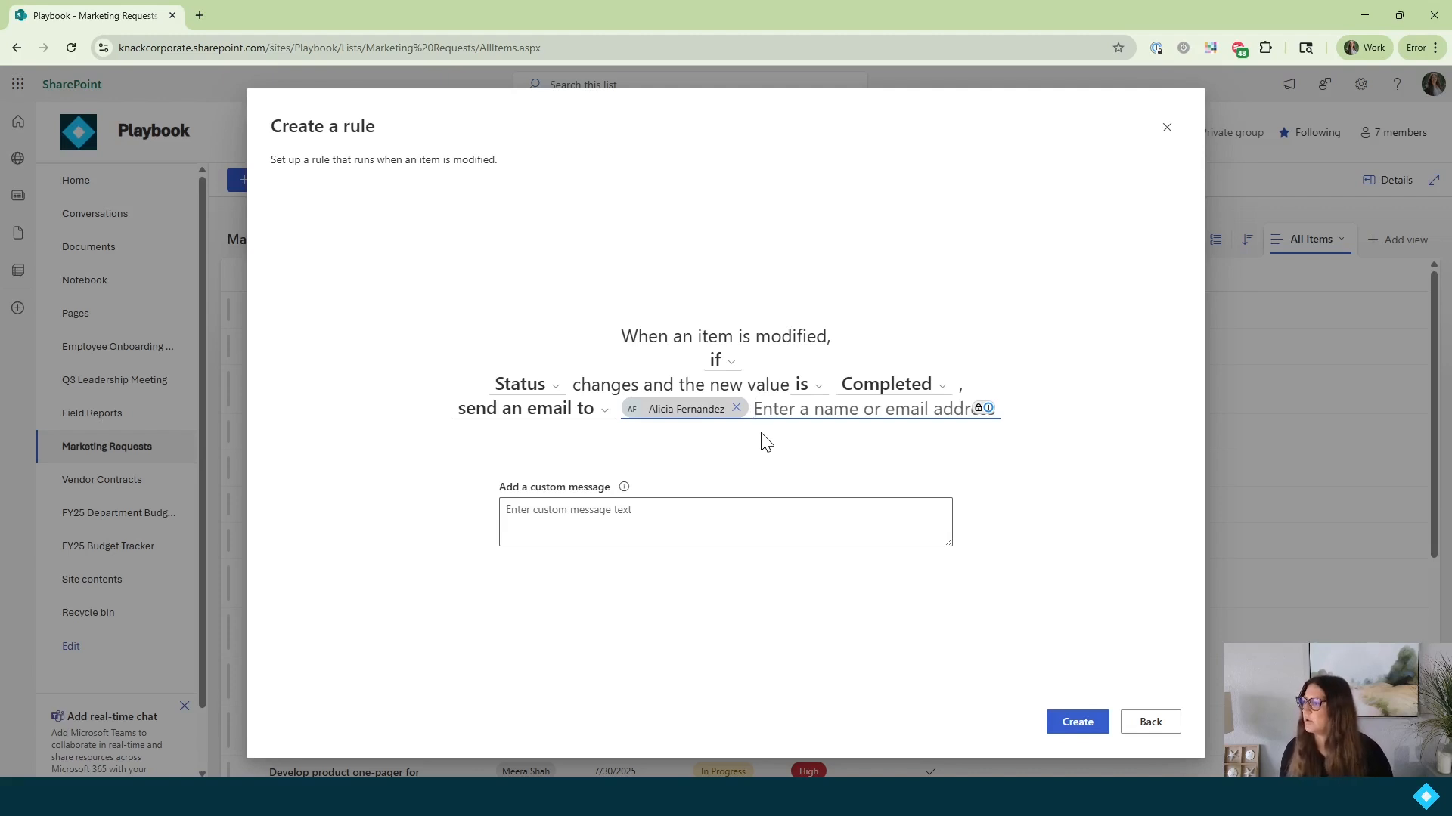
Step: Add the custom message "A marketing request has been completed" to the item-modified rule and create it
left_click(695, 520)
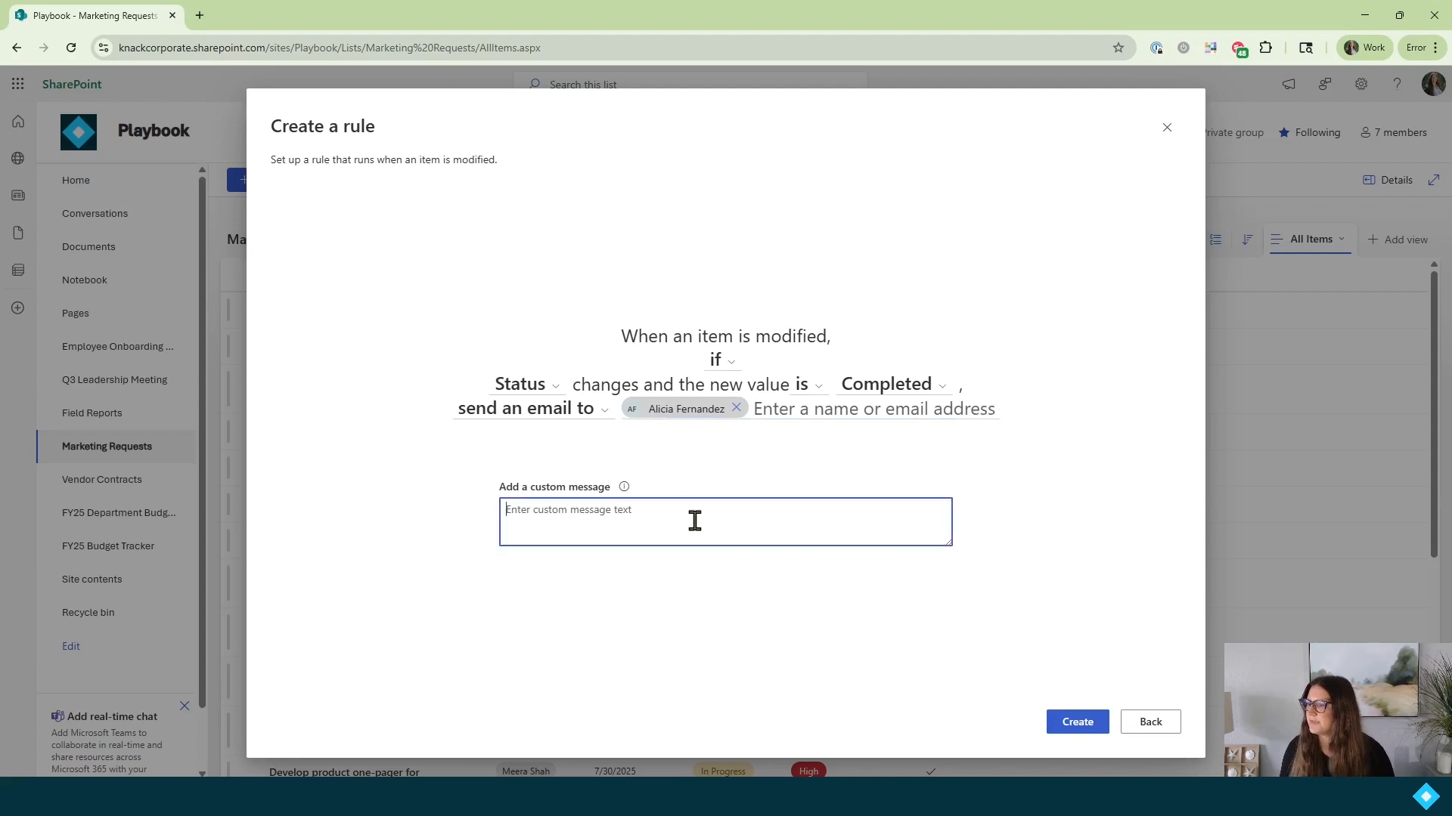
type("marketing request has been completed")
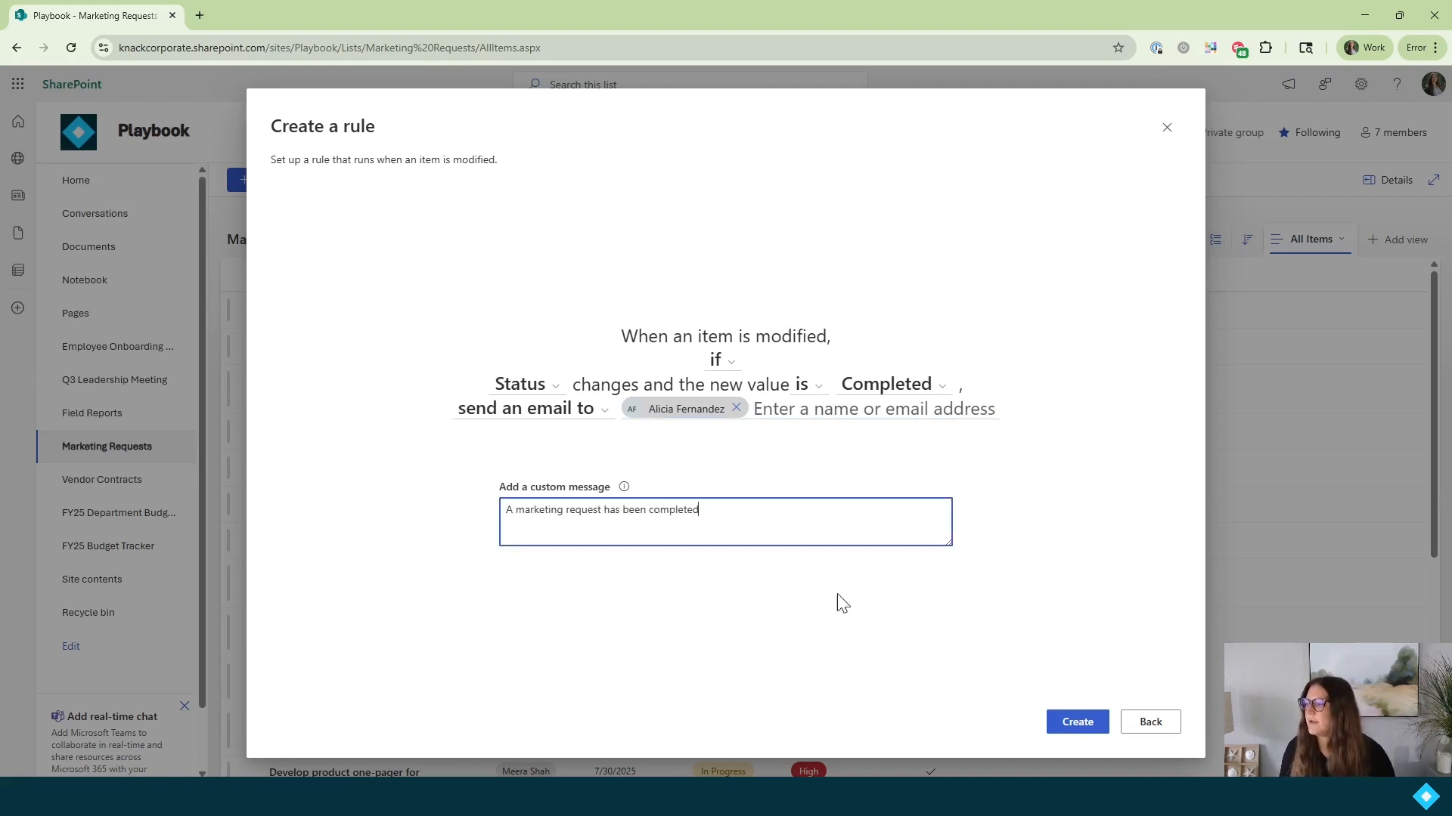
left_click(1085, 727)
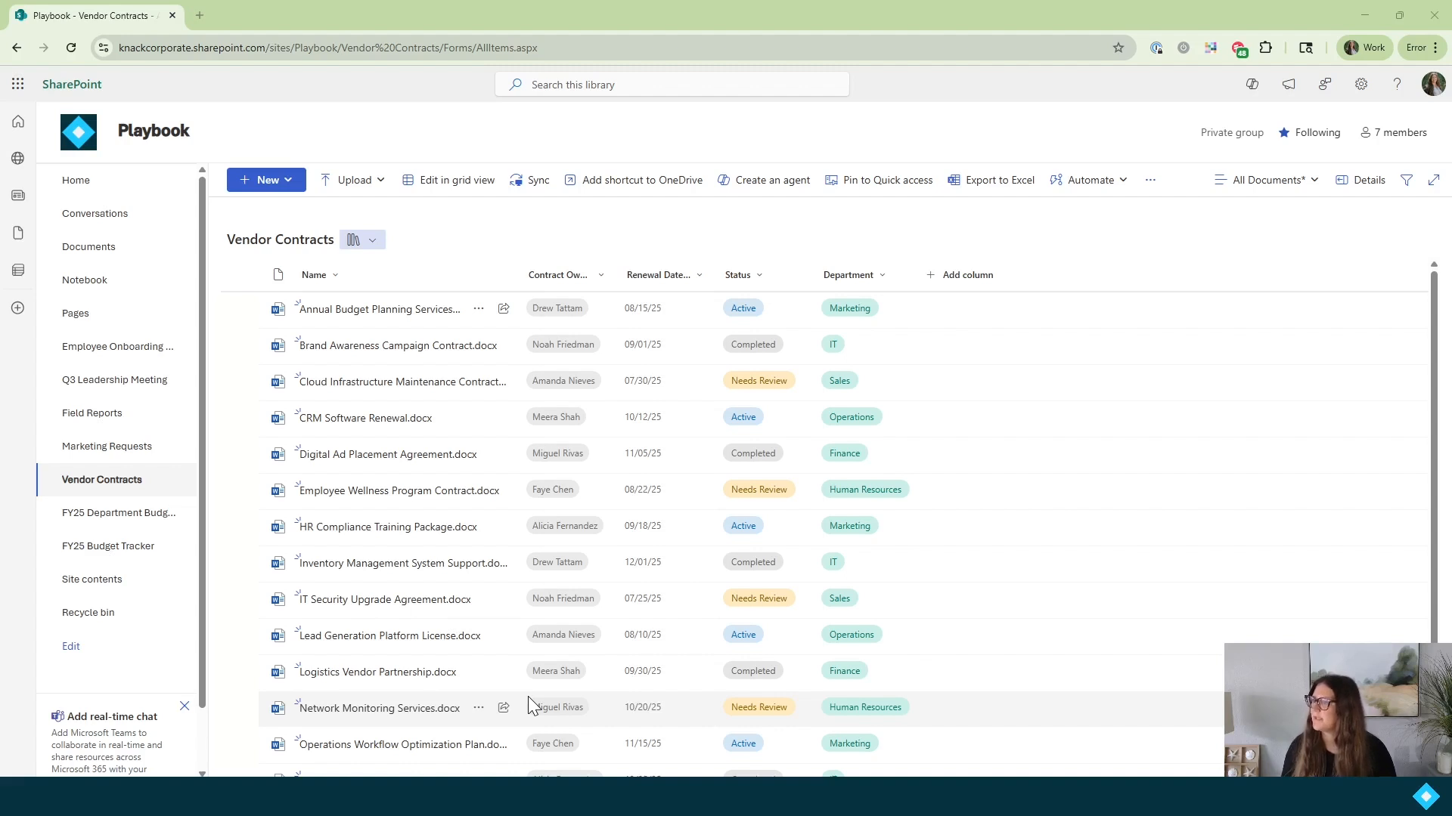
Step: In the Vendor Contracts library, start a date-approaches rule that runs 30 days before Renewal Date
left_click(1120, 194)
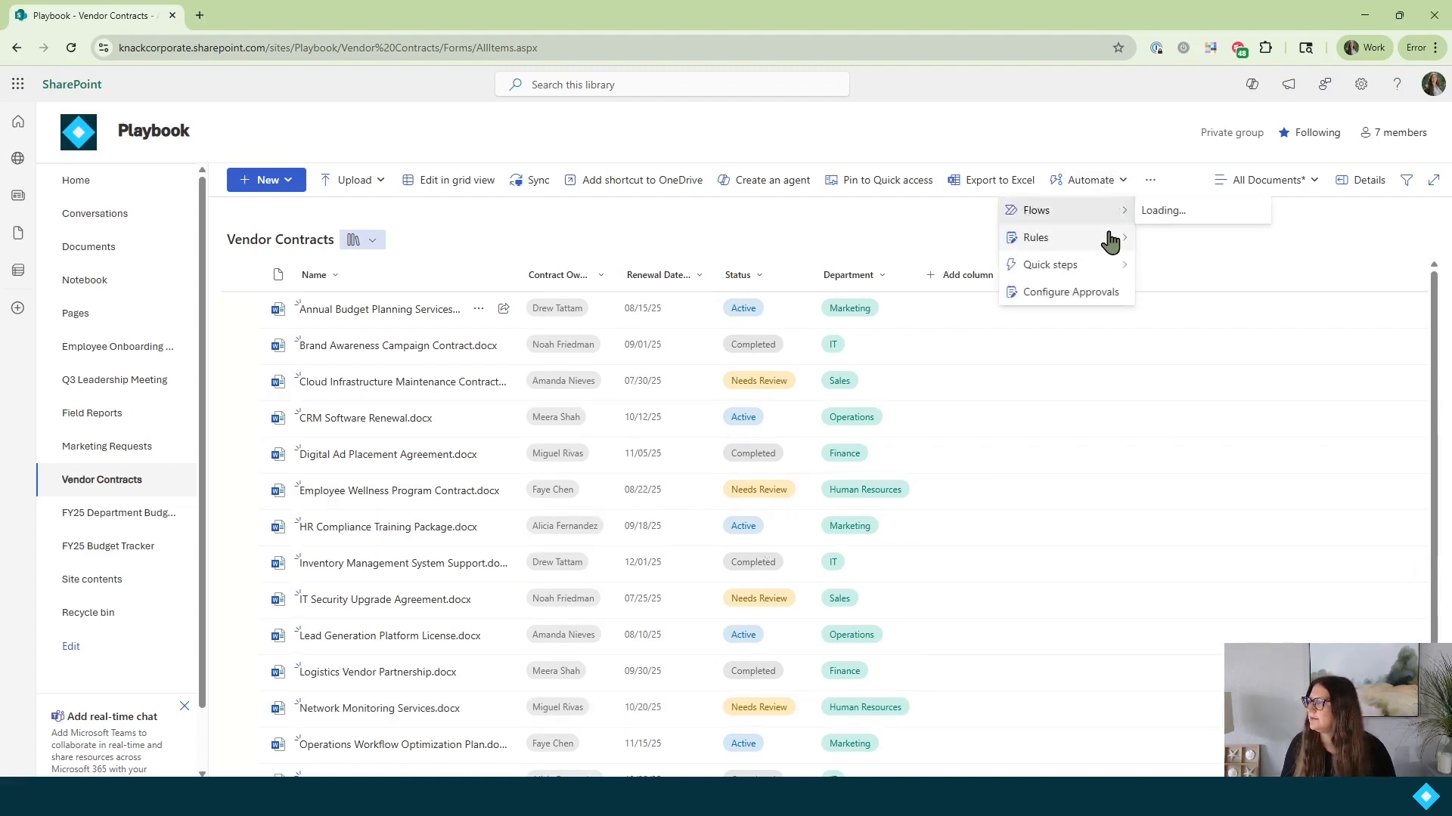
mouse_move(1110, 238)
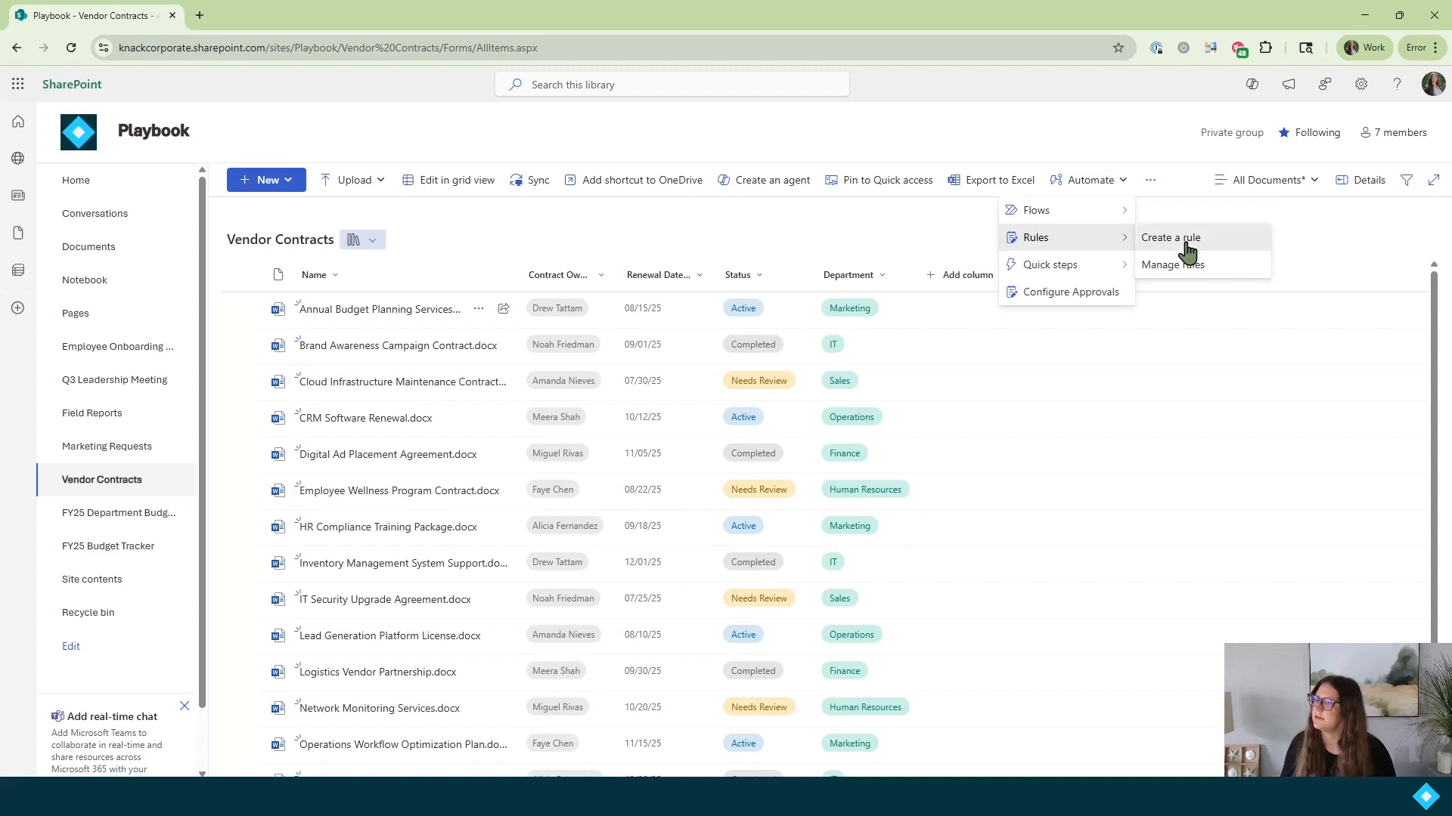
left_click(1187, 240)
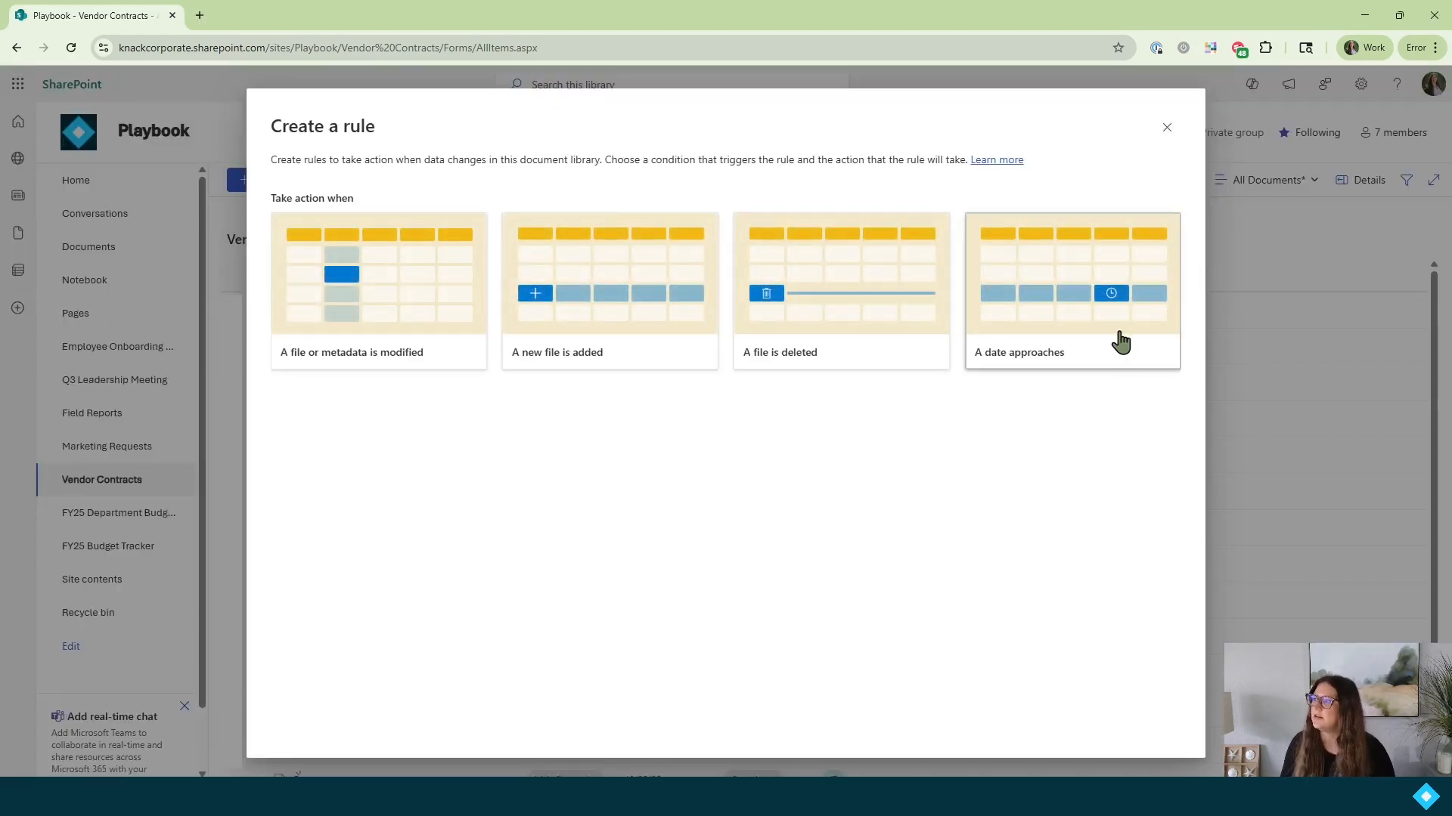
left_click(1066, 357)
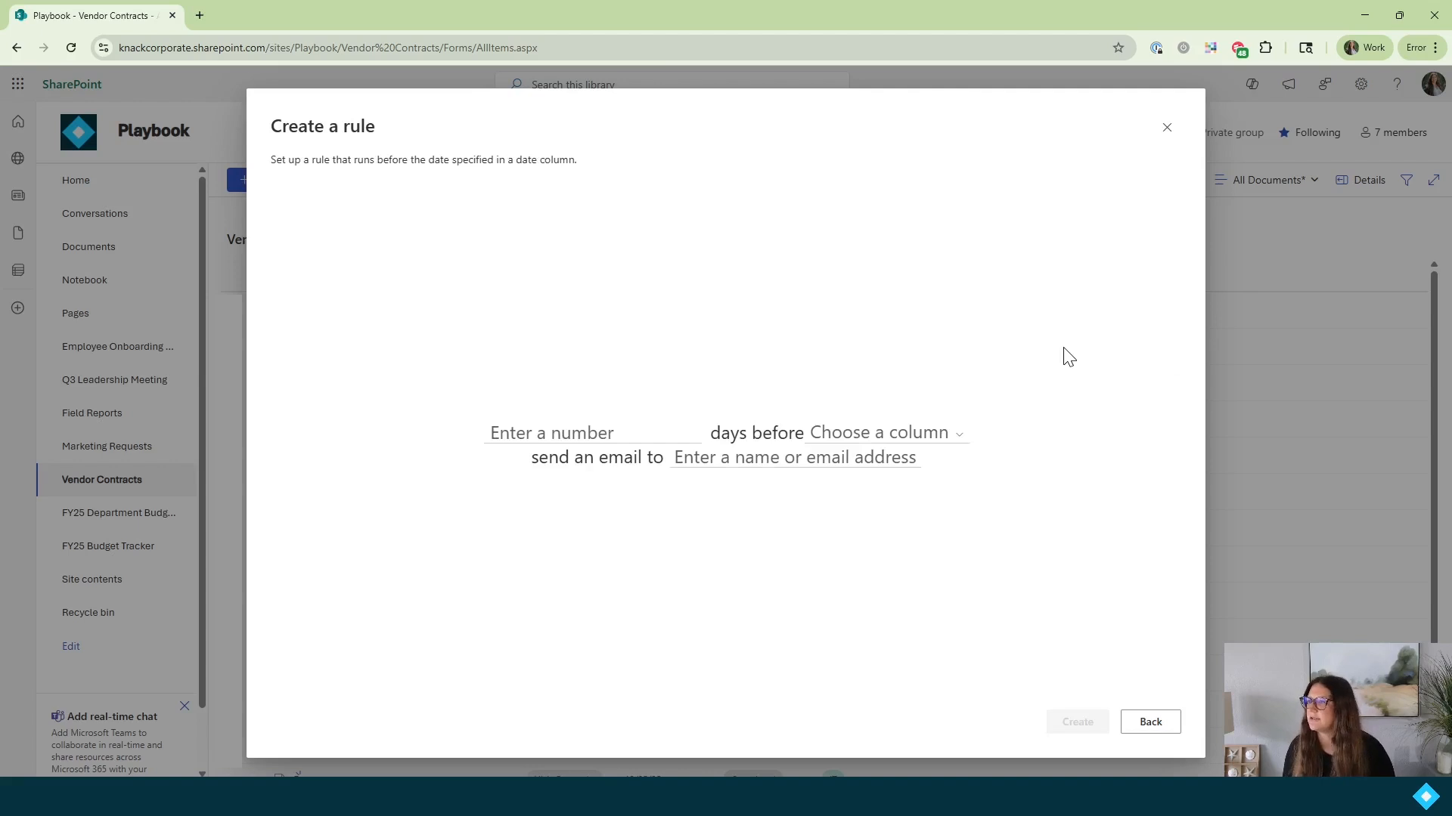
left_click(630, 434)
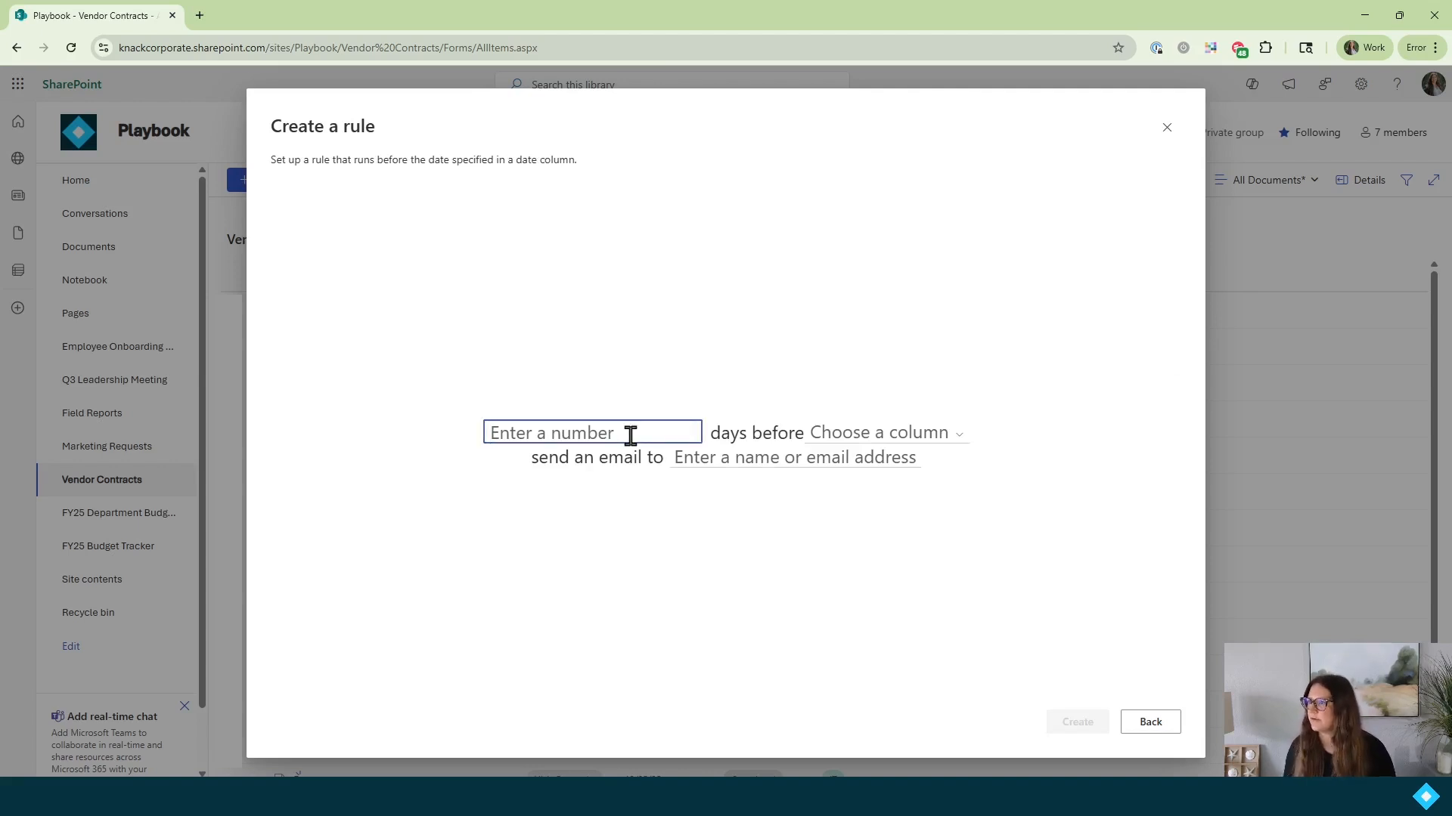
type("30")
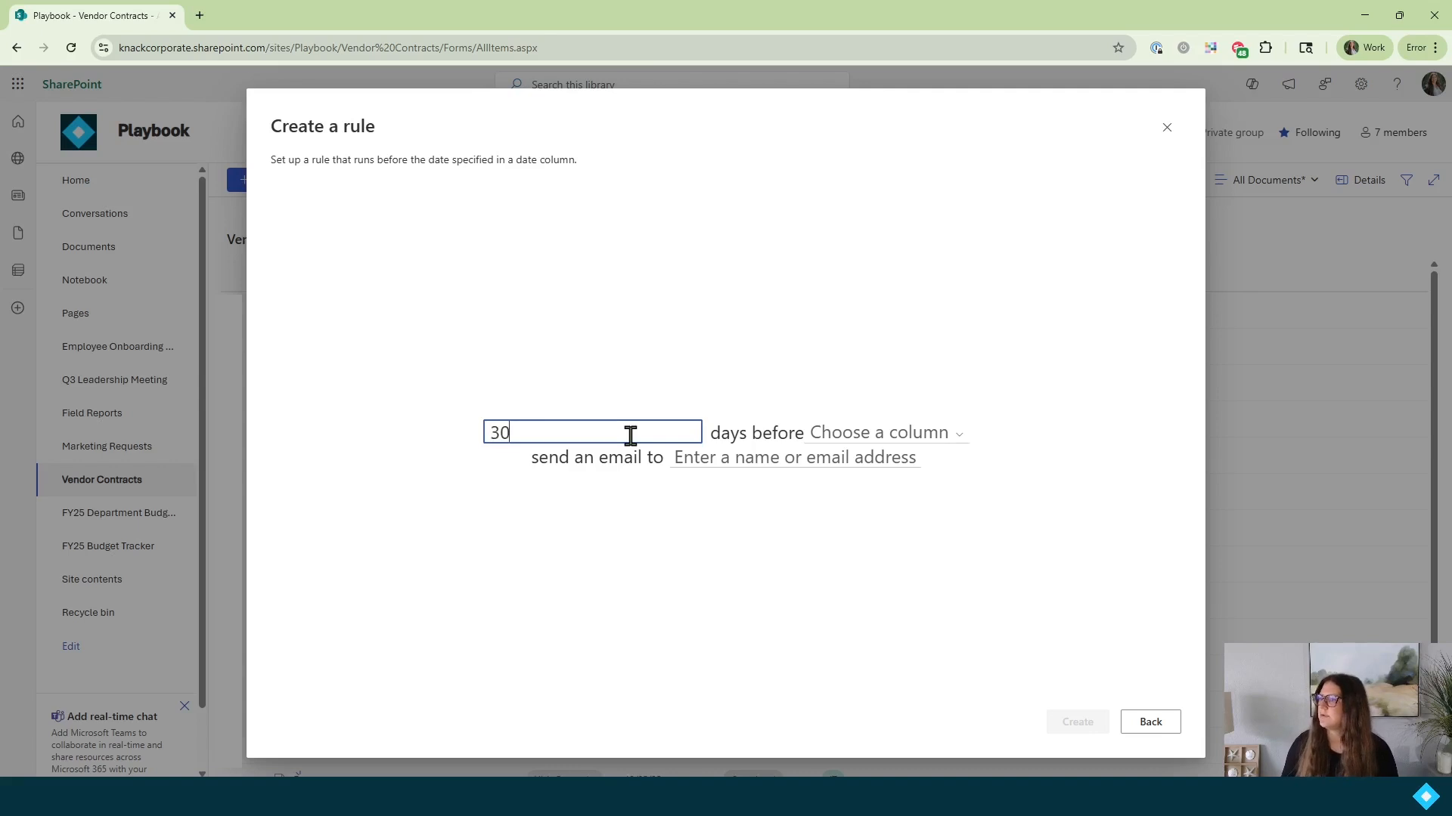
left_click(879, 434)
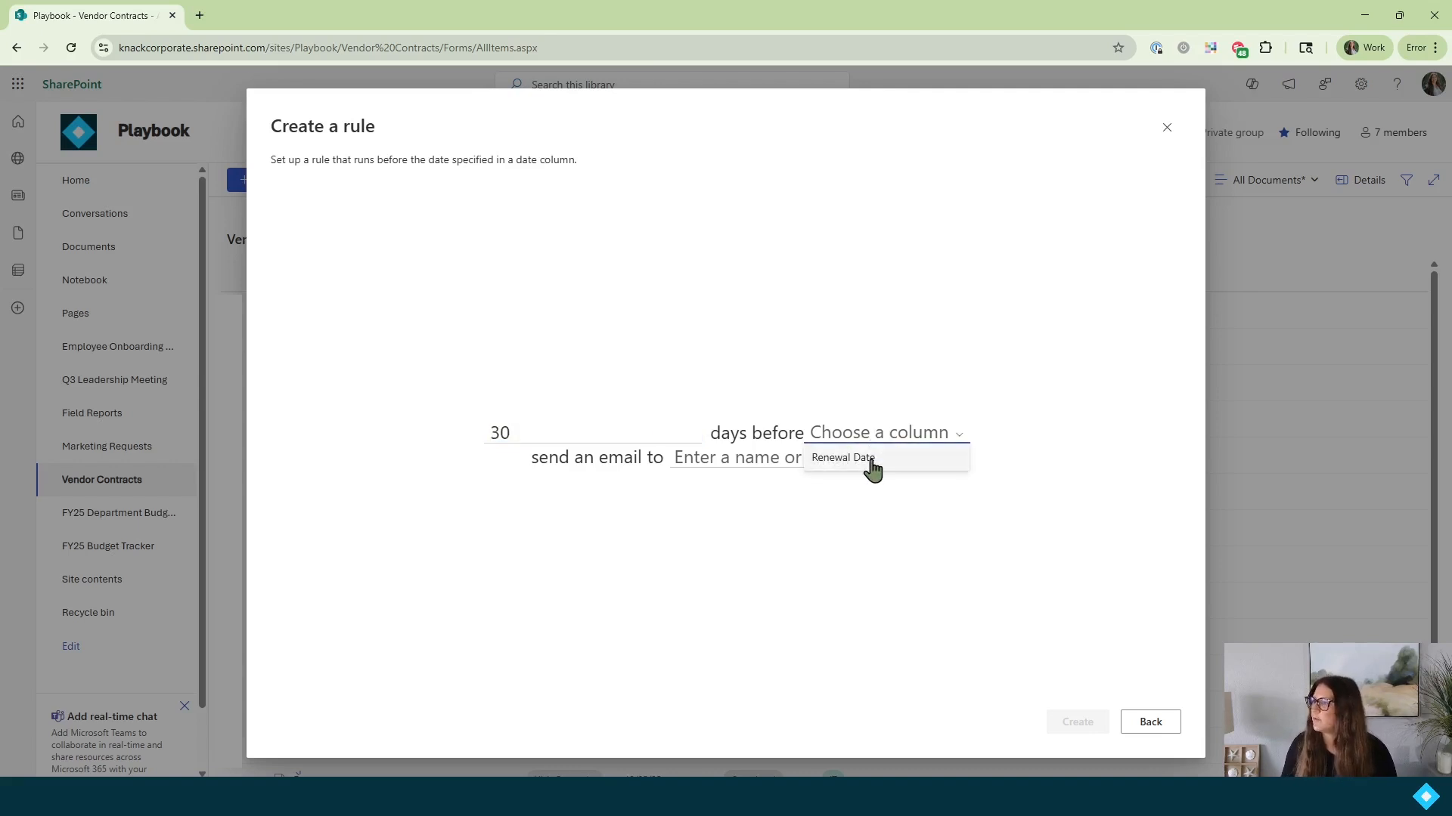
left_click(869, 459)
Step: Set Contract Owner as the email recipient of the renewal reminder and create the rule
left_click(690, 456)
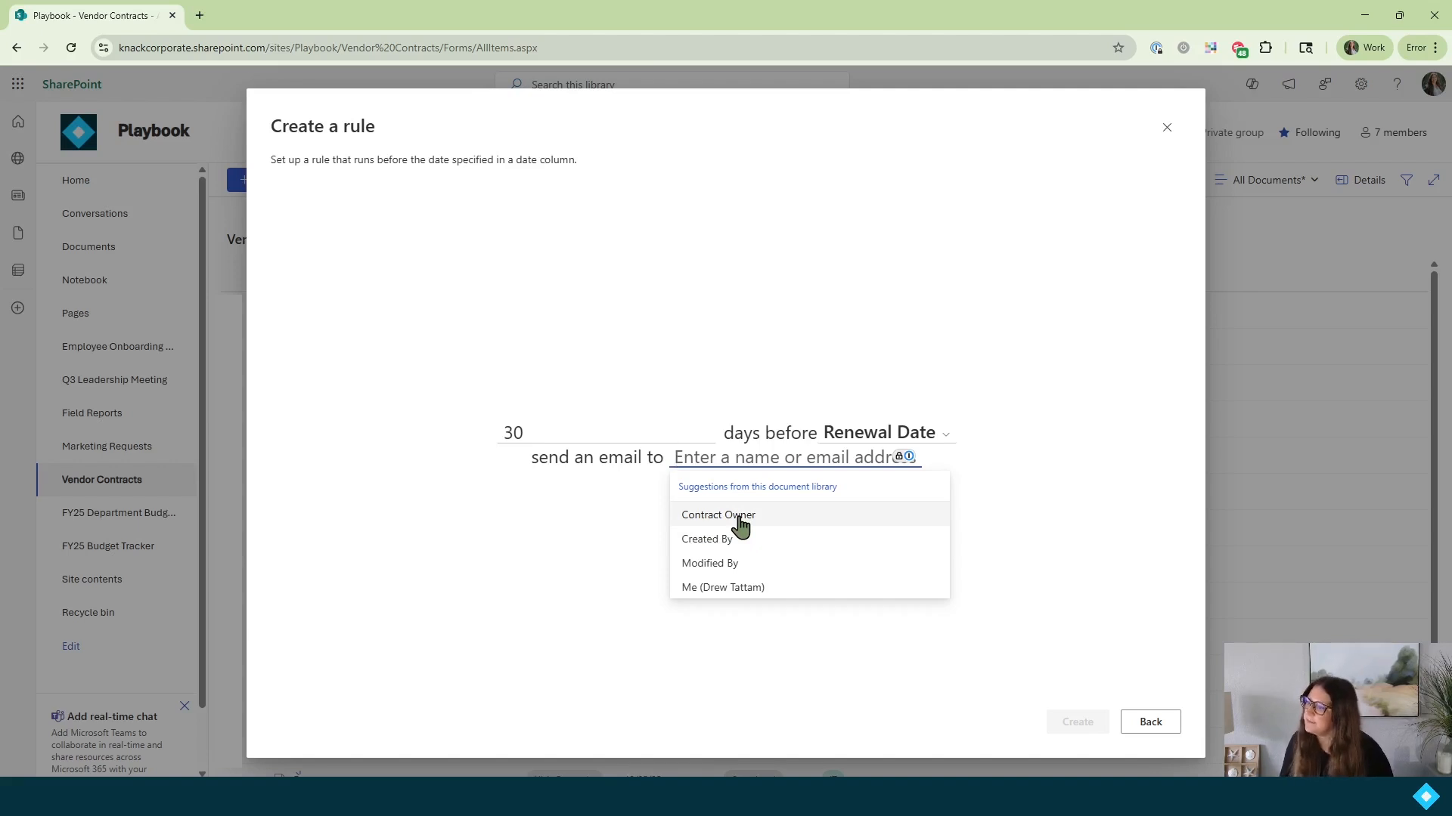
left_click(740, 522)
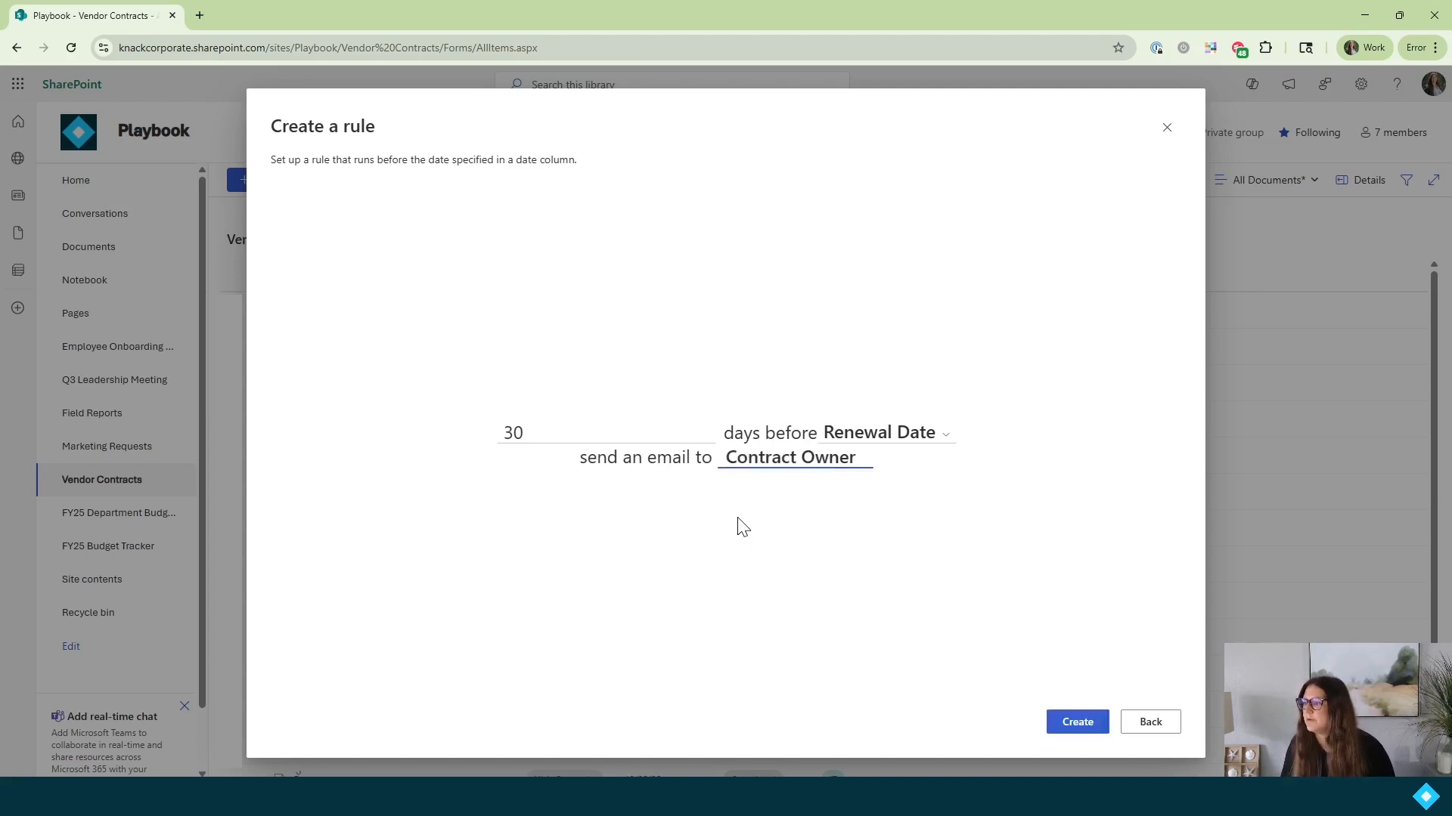
left_click(1081, 725)
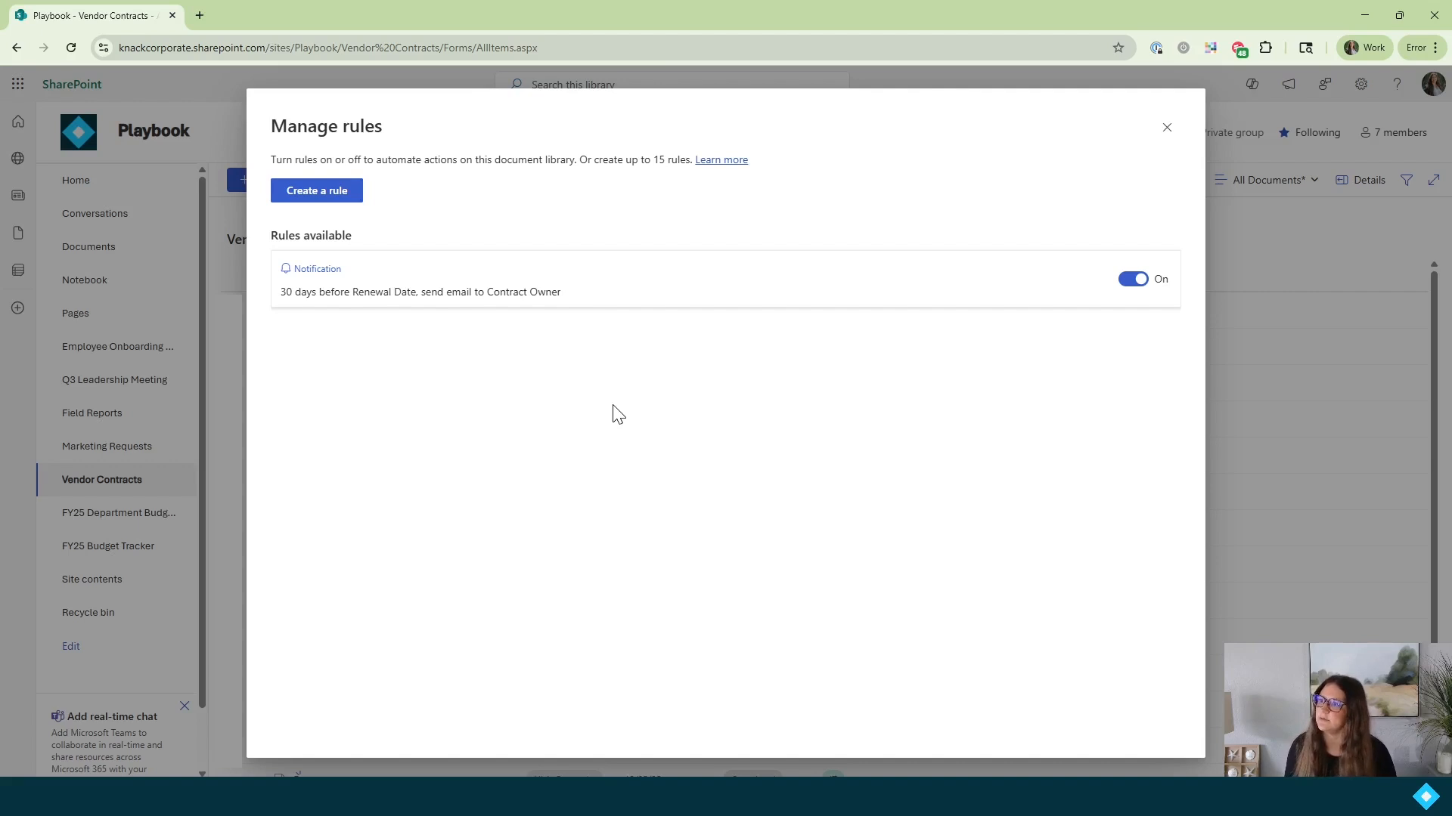
Step: Start another rule for when a file is modified, with the condition that Status changes and the new value is Needs Review
left_click(315, 194)
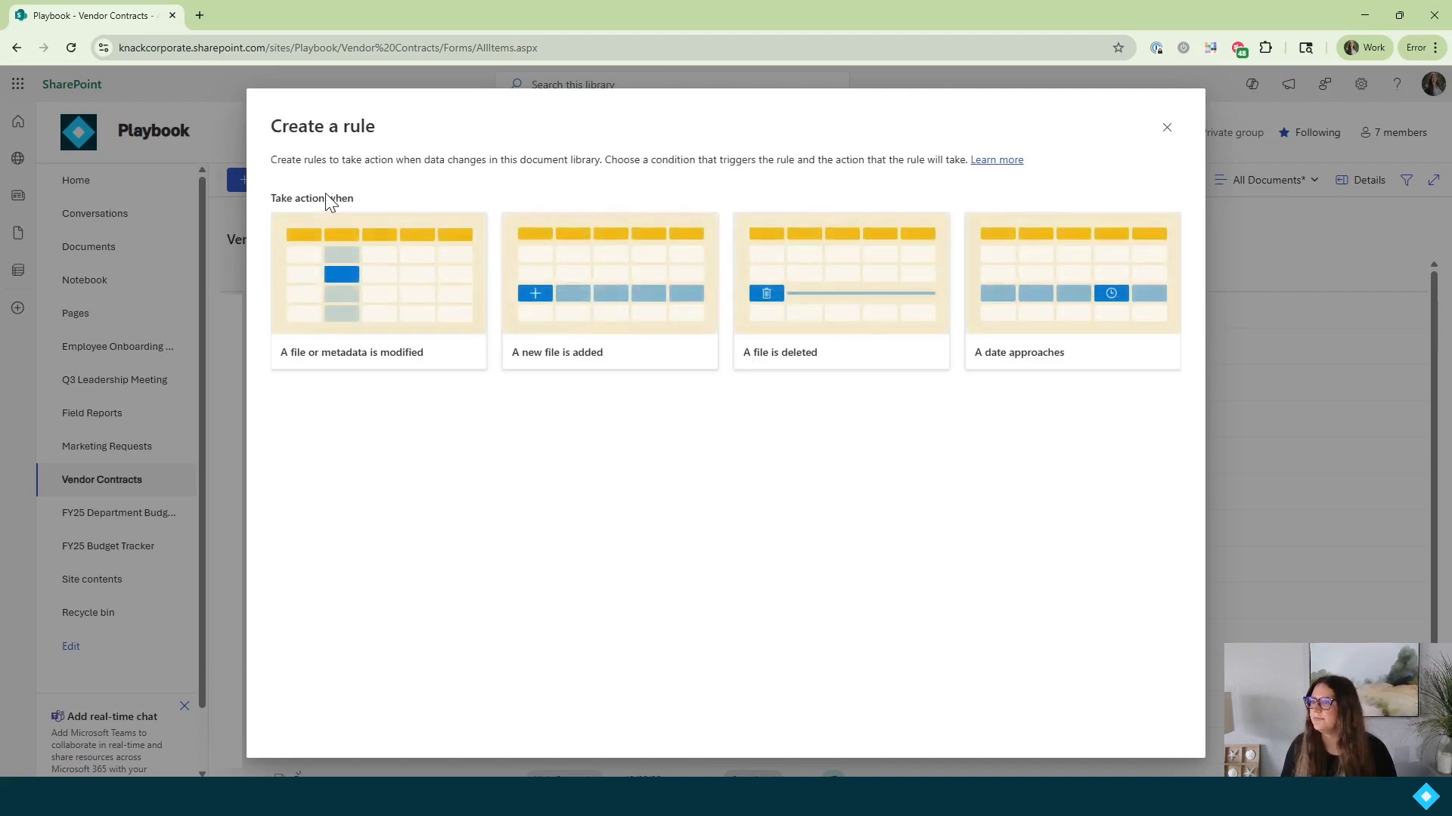
left_click(353, 376)
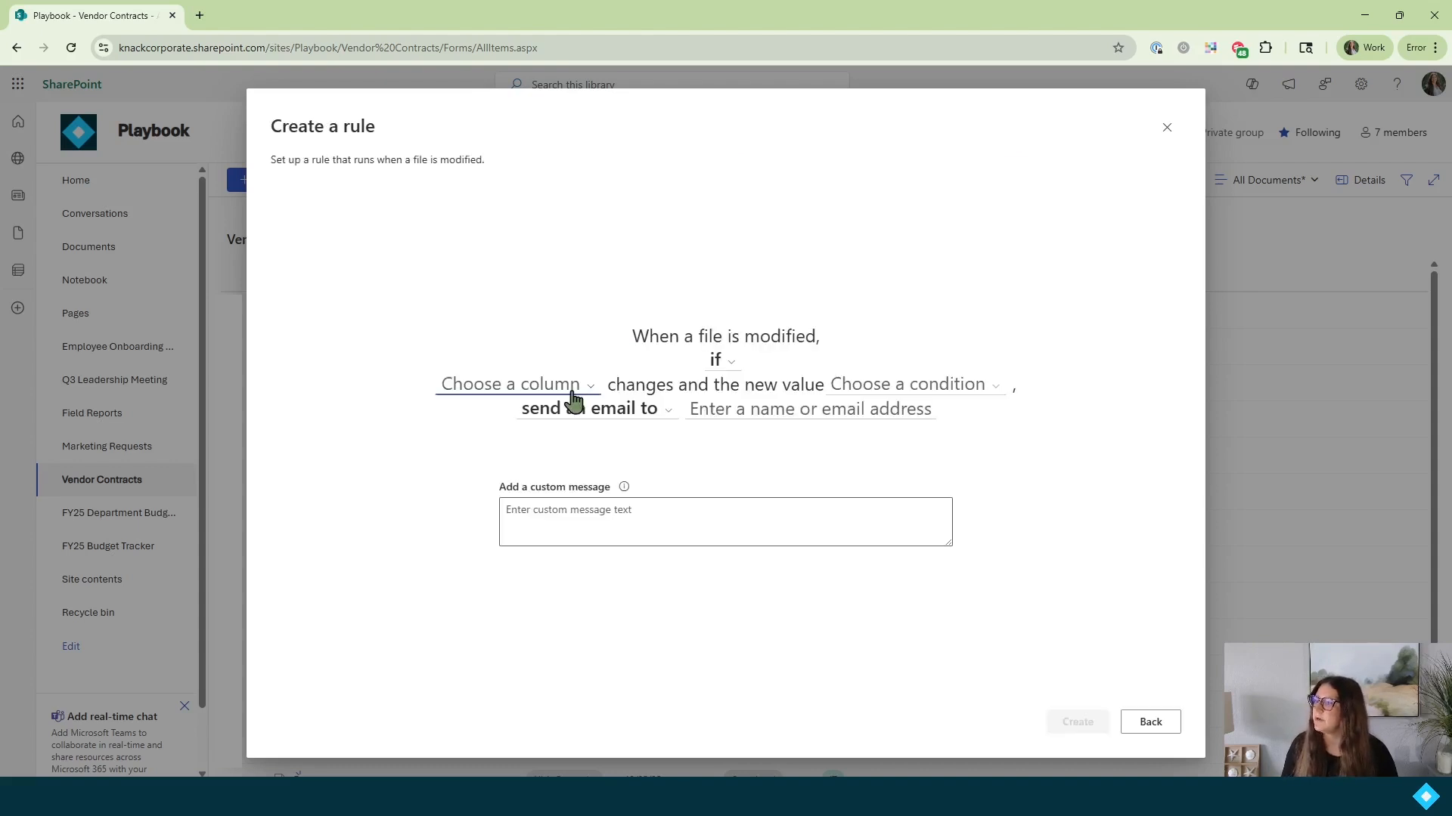
left_click(572, 394)
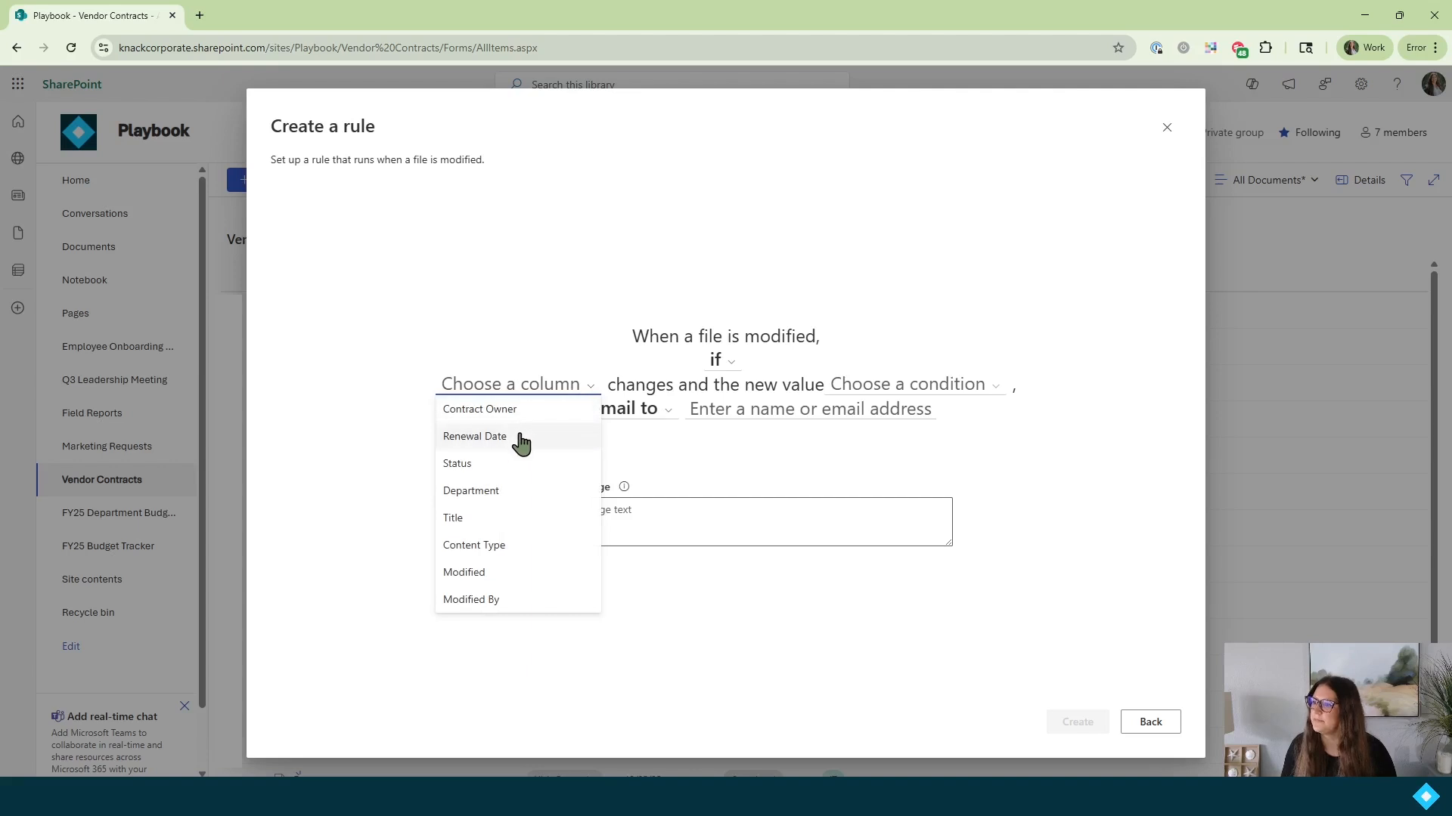
left_click(501, 469)
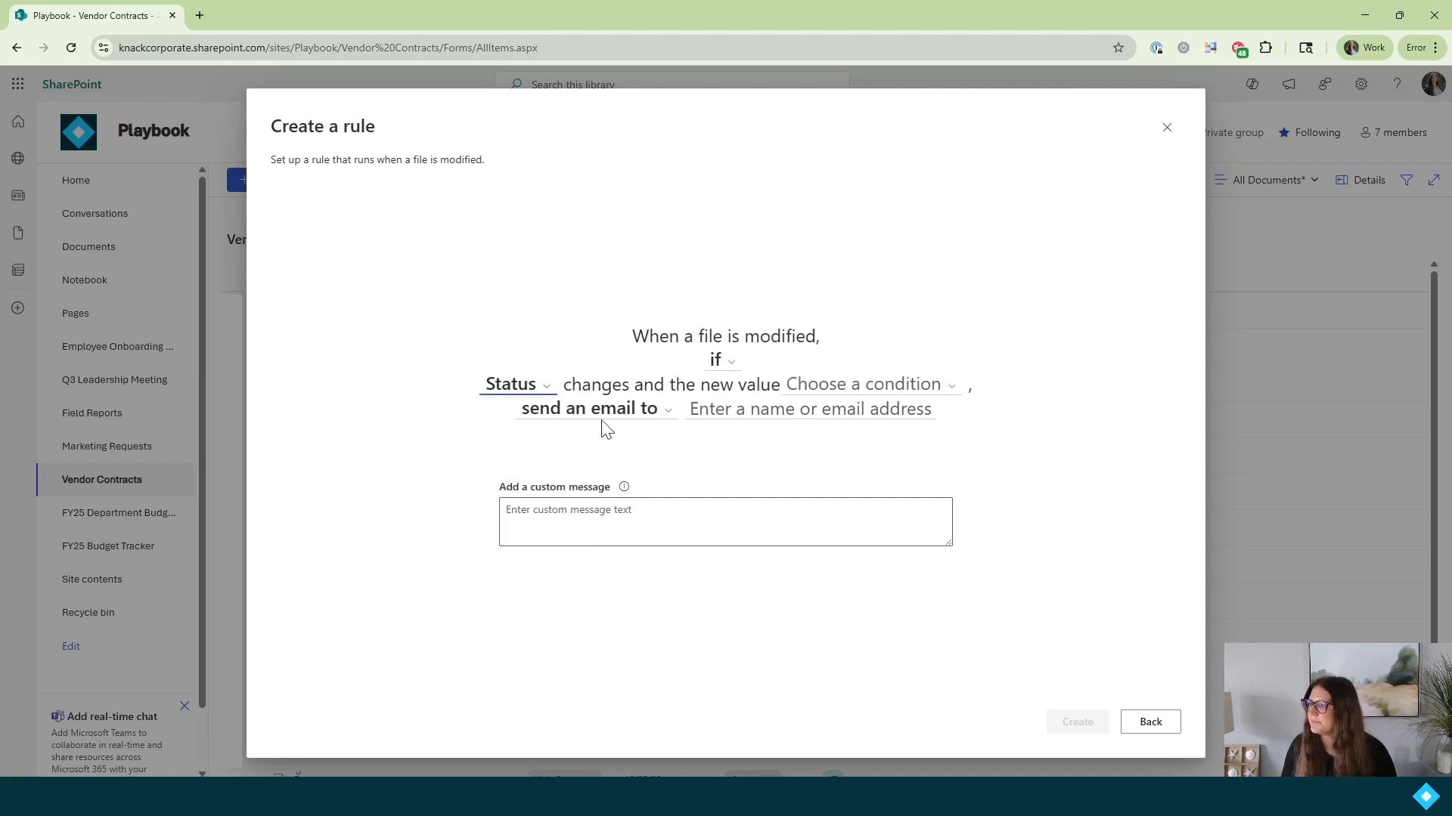
left_click(882, 396)
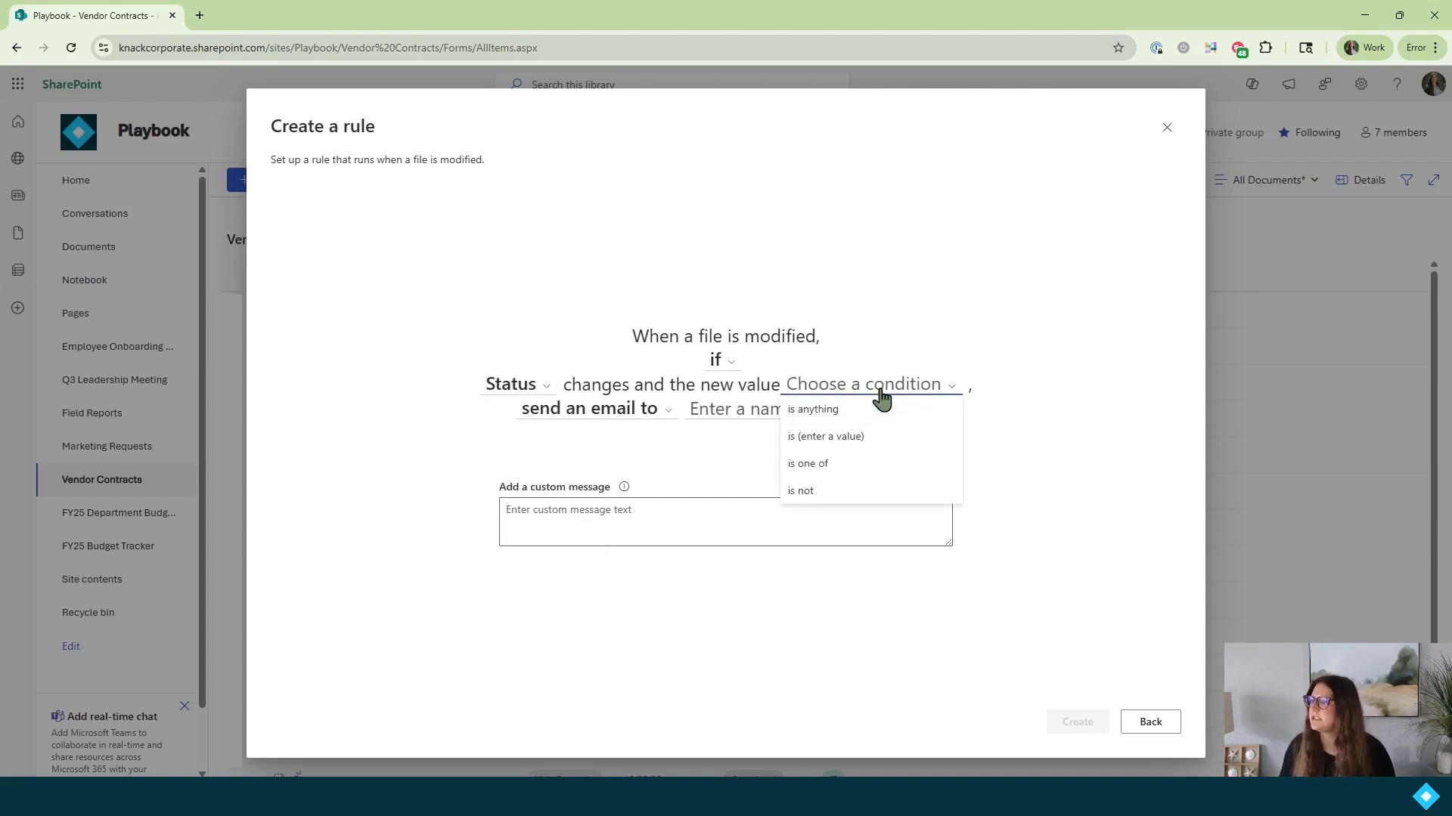
left_click(854, 448)
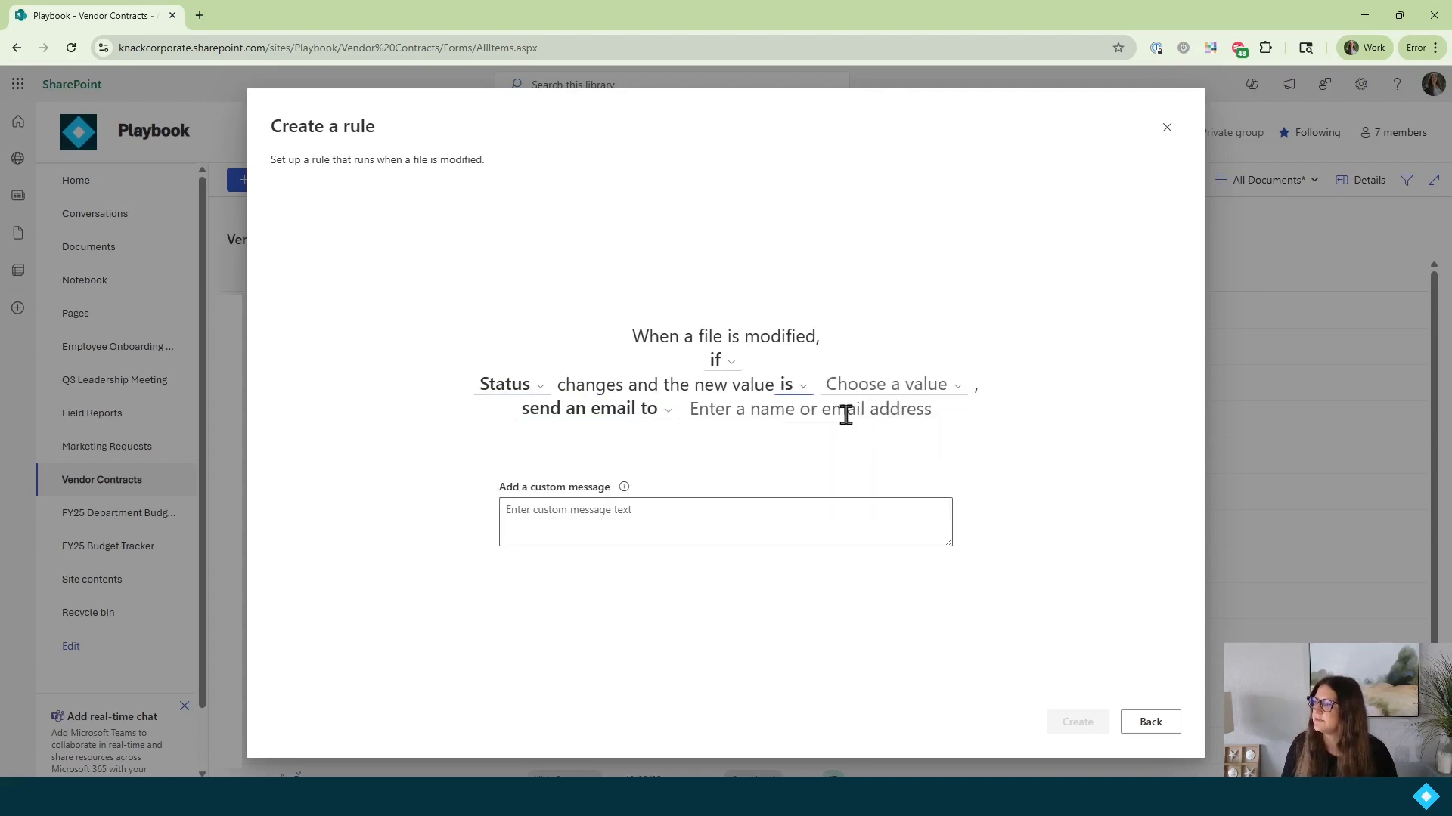
left_click(892, 386)
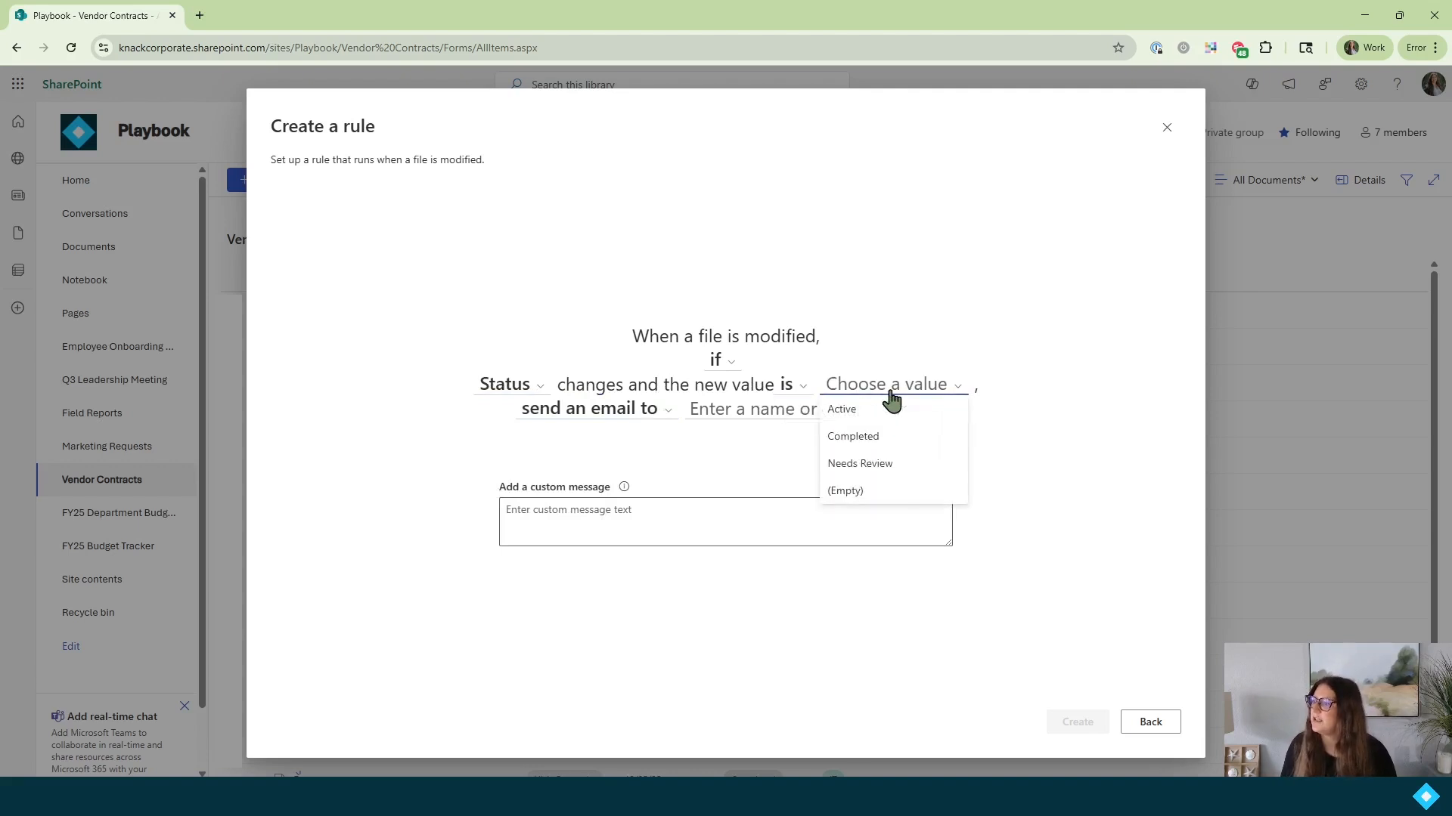
left_click(860, 465)
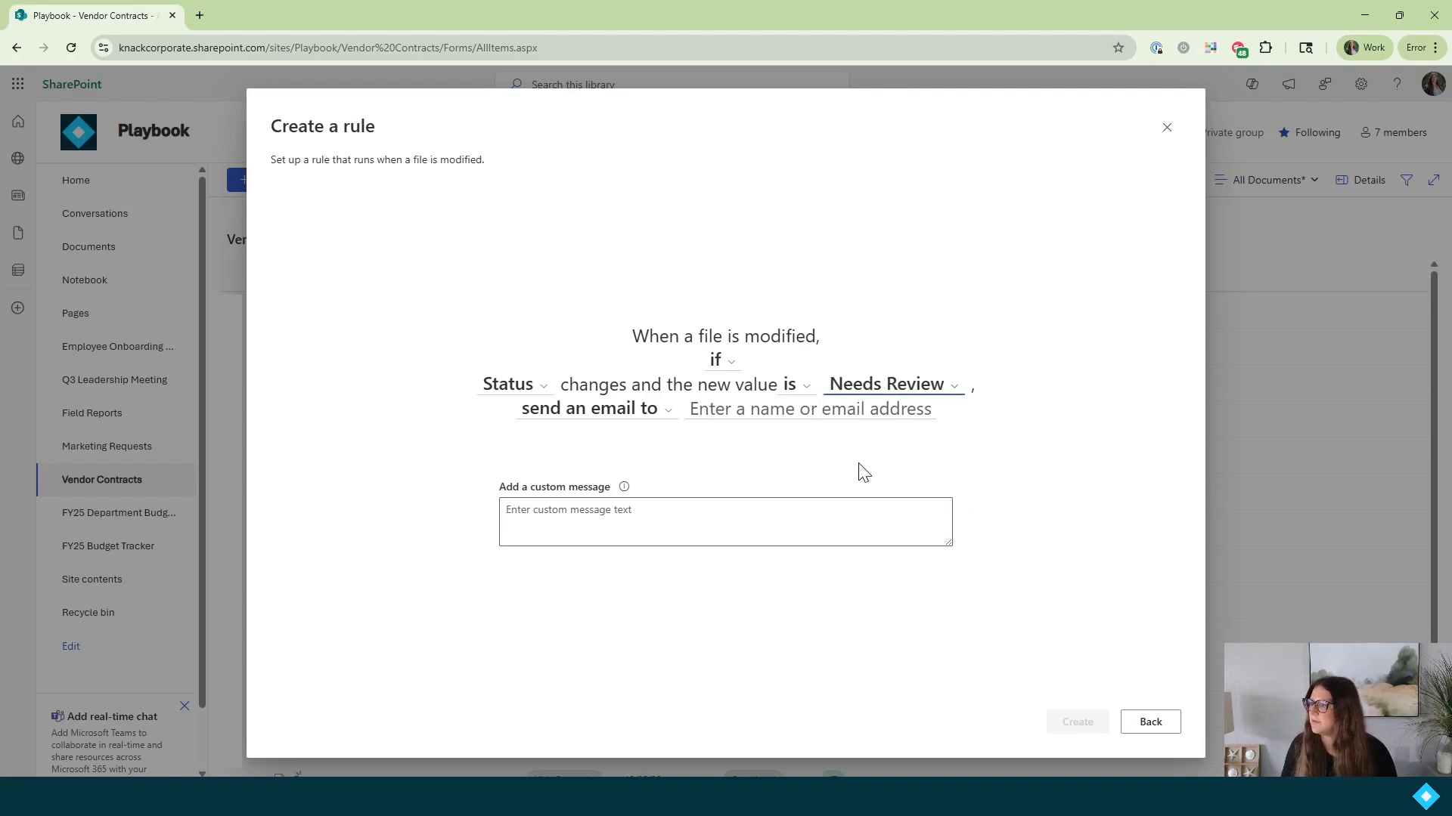
Step: Set an individual colleague, rather than Contract Owner, as the email recipient of the Needs Review rule
left_click(836, 402)
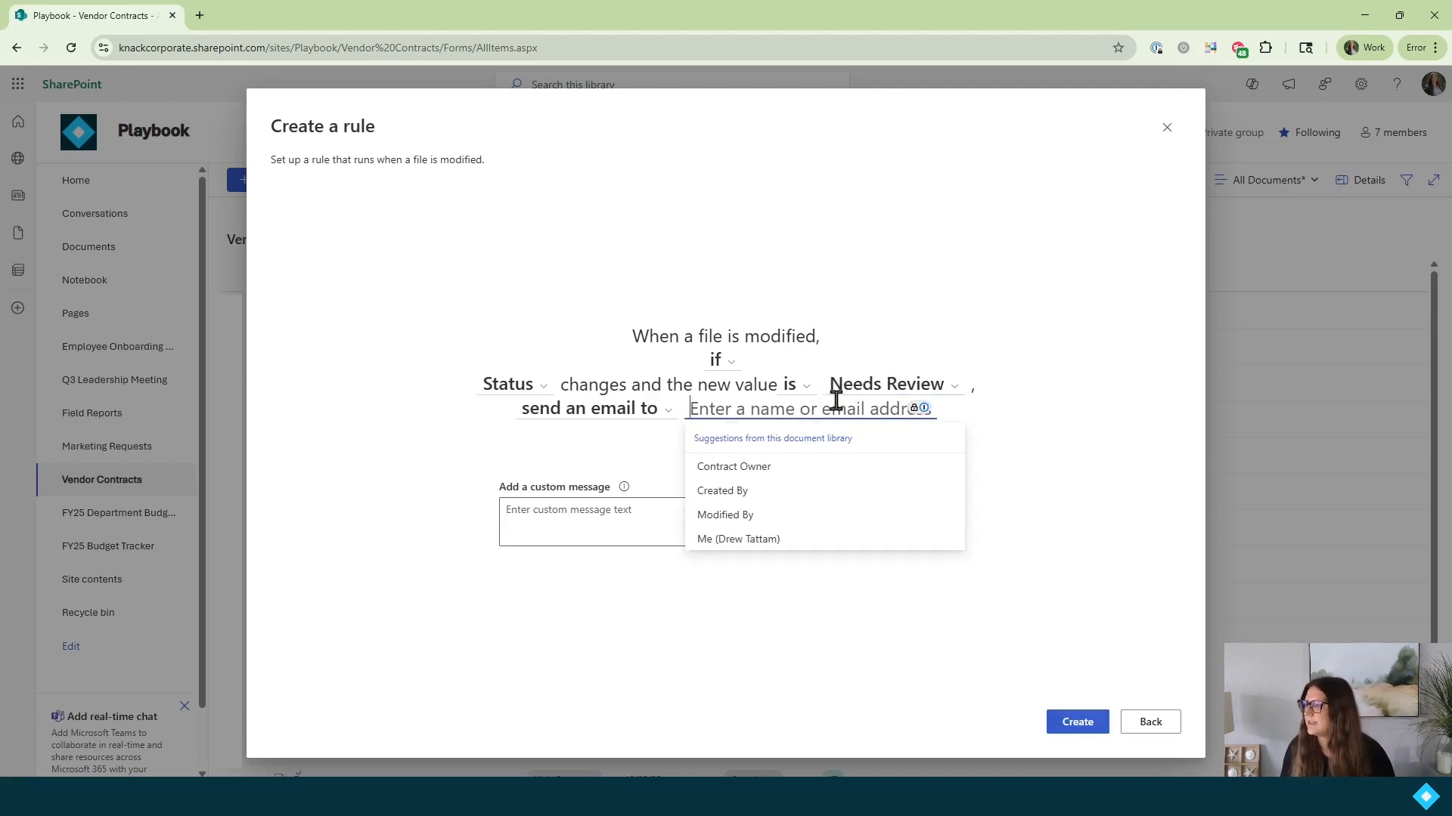
left_click(787, 471)
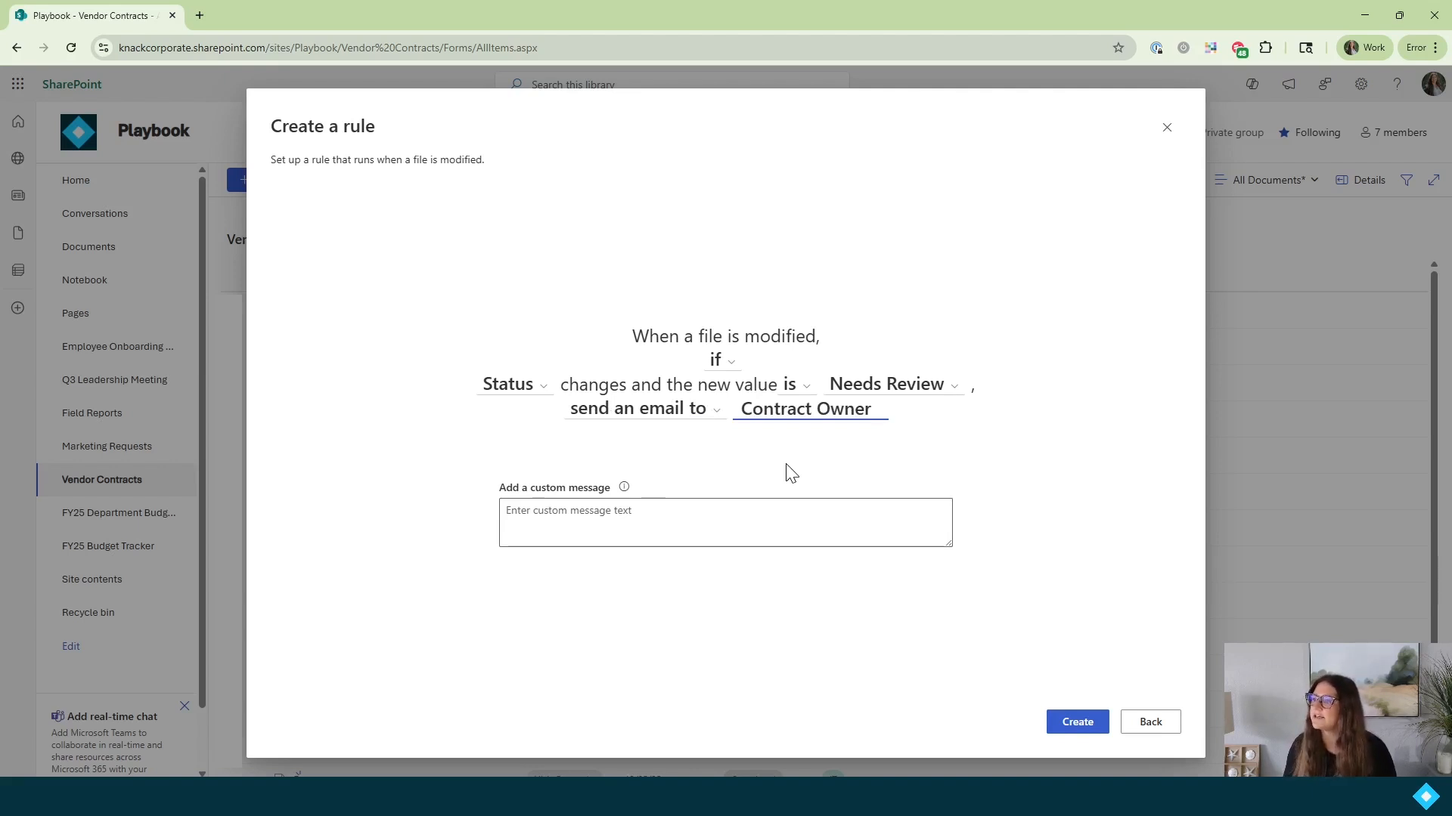
left_click(821, 421)
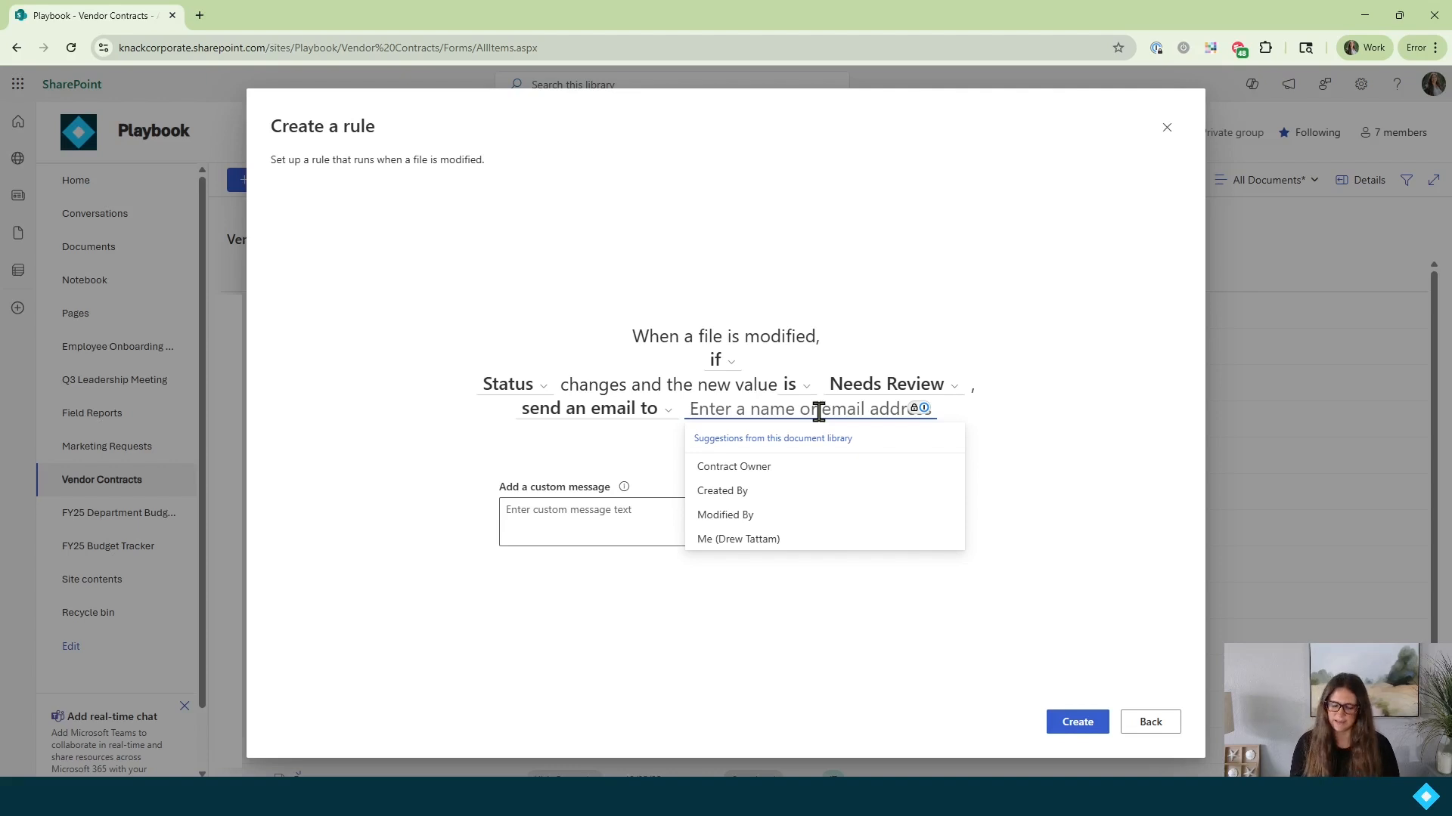
type("miguel")
left_click(822, 443)
Step: Add the custom message "This vendor contract needs to be reviewed", create the rule and close the rules overview
left_click(710, 519)
type("T")
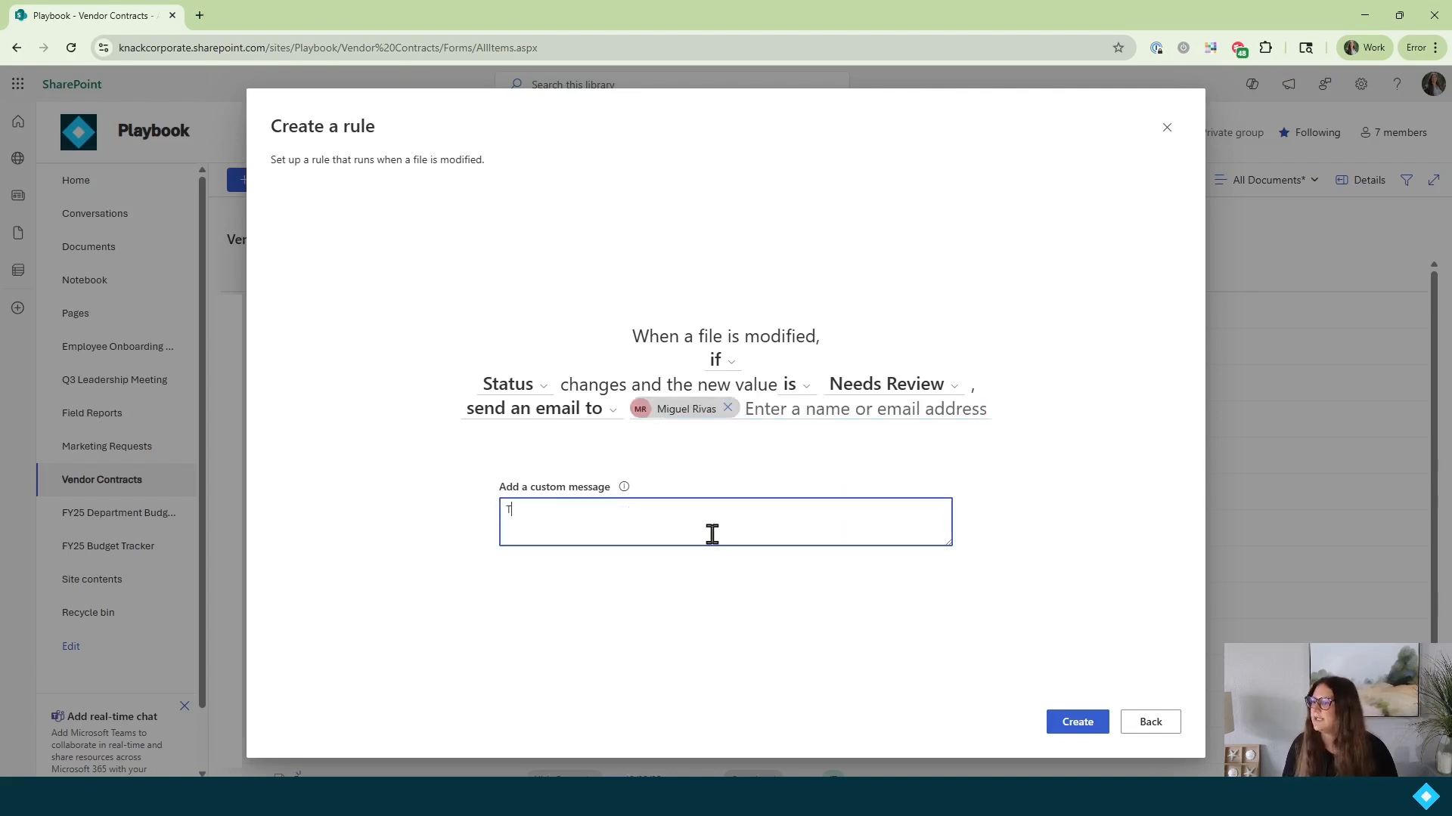
type("his vendor contract needs to be reviewed")
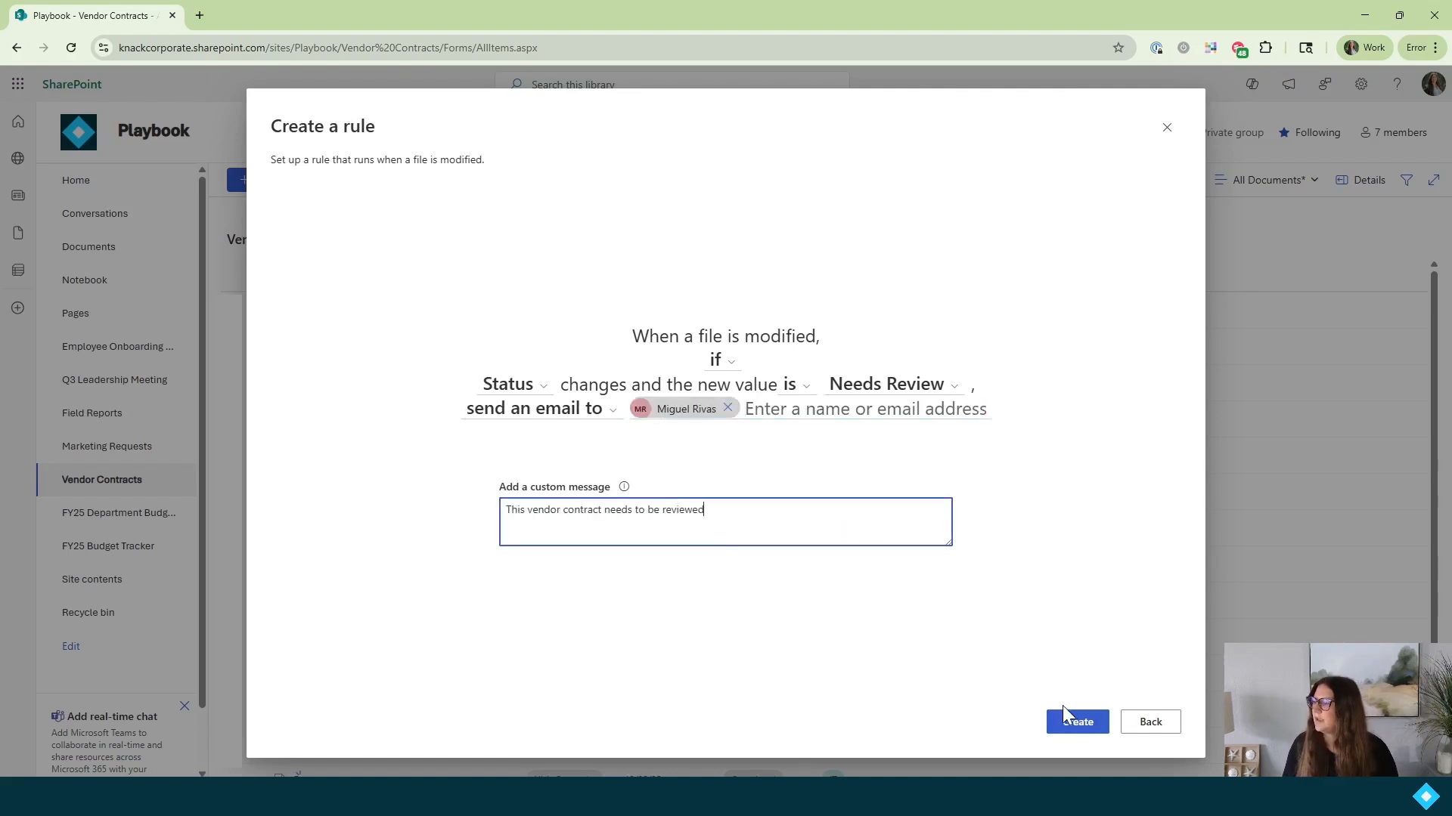
left_click(1077, 722)
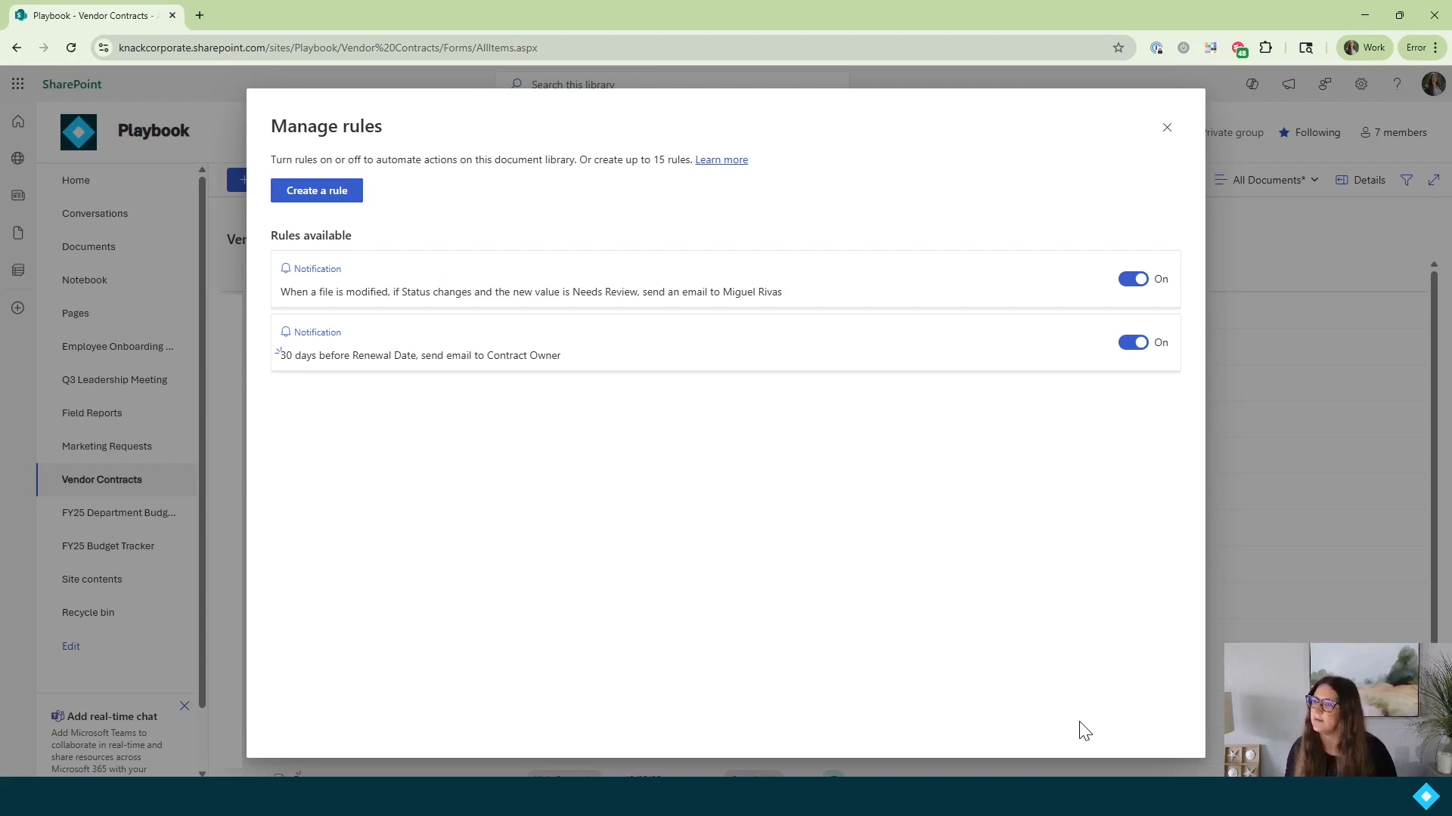
left_click(1165, 129)
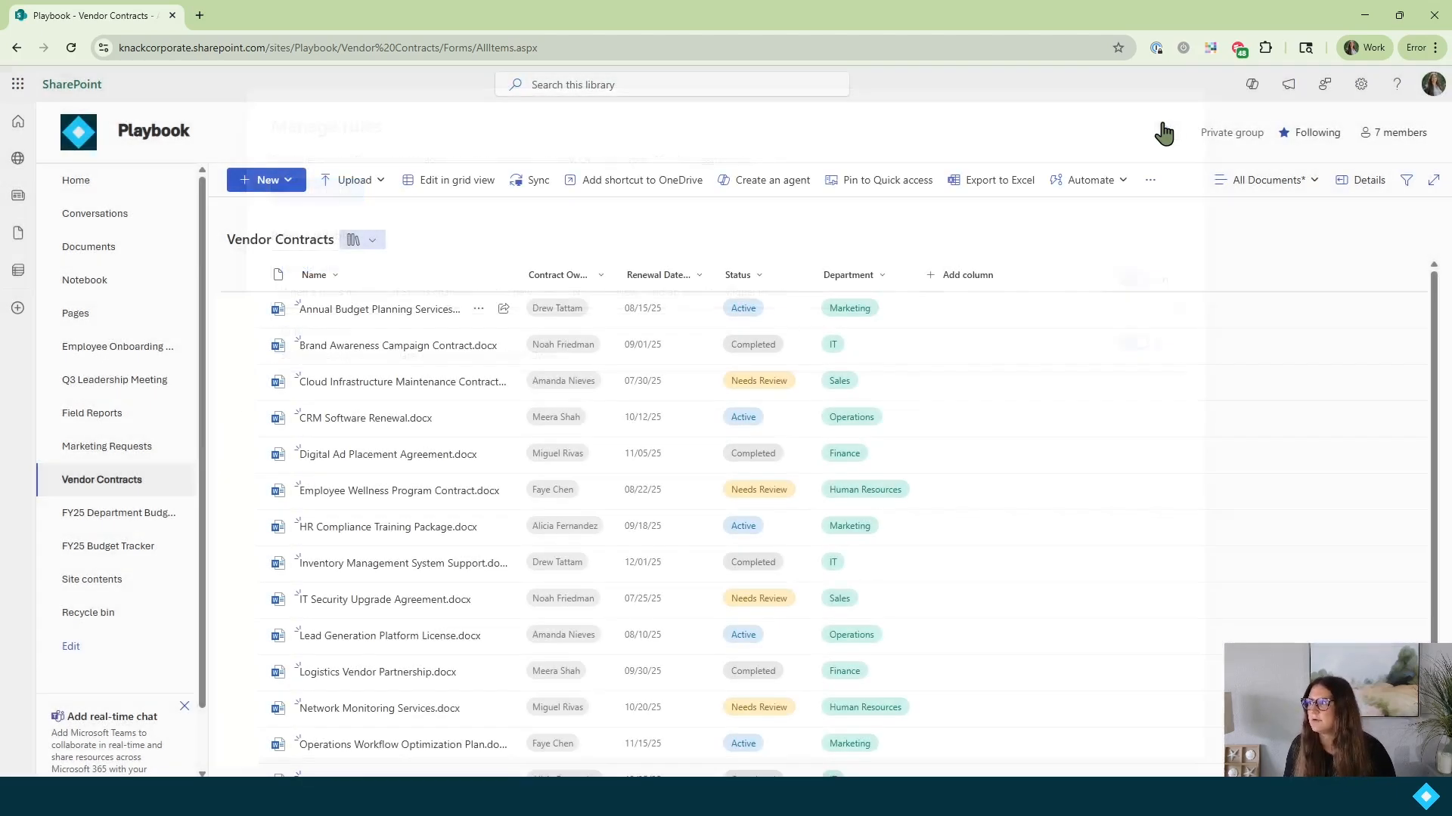
Step: Open the FY25 Budget Tracker list and start a rule that runs when an item is modified
left_click(120, 547)
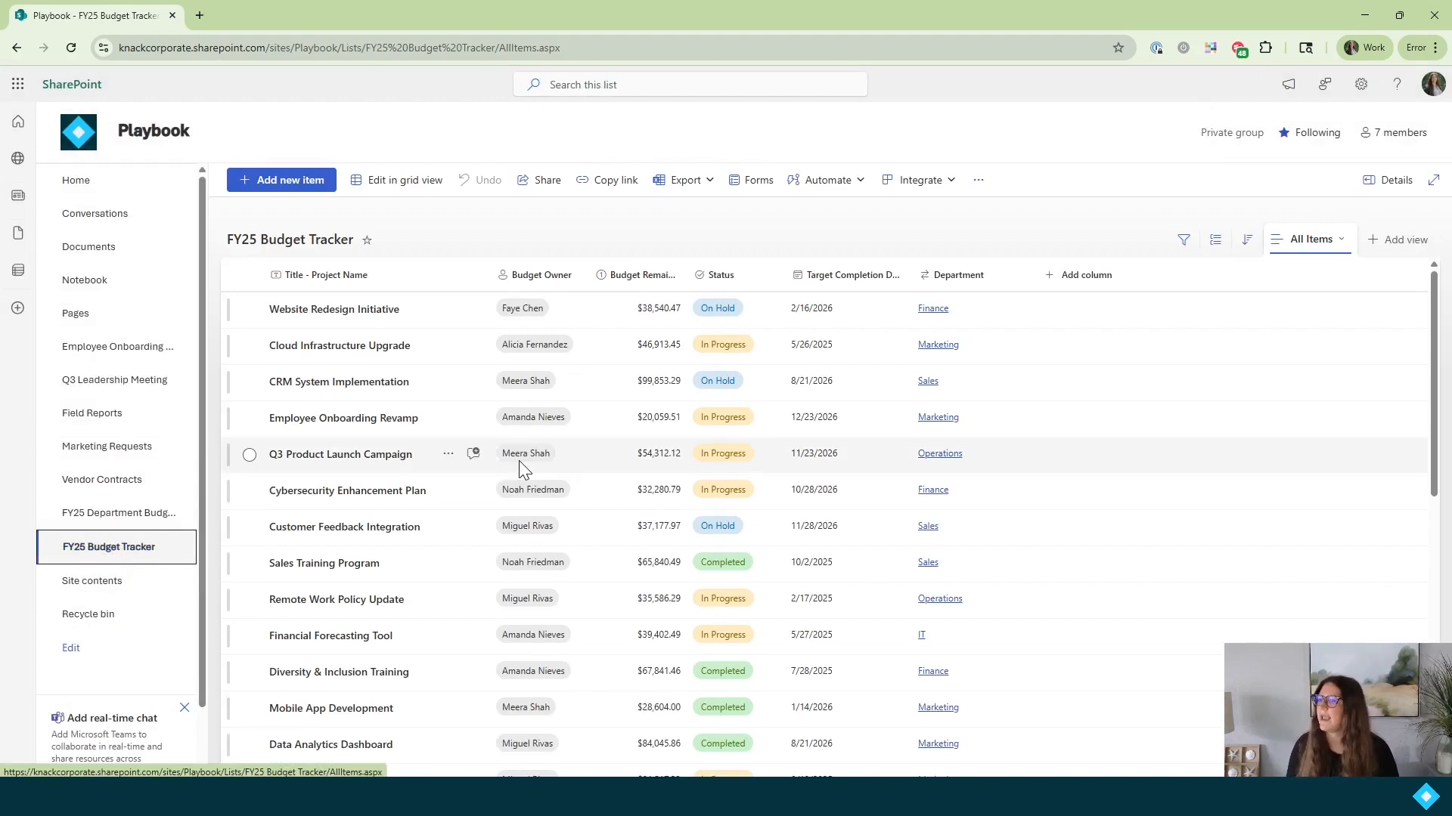
mouse_move(519, 460)
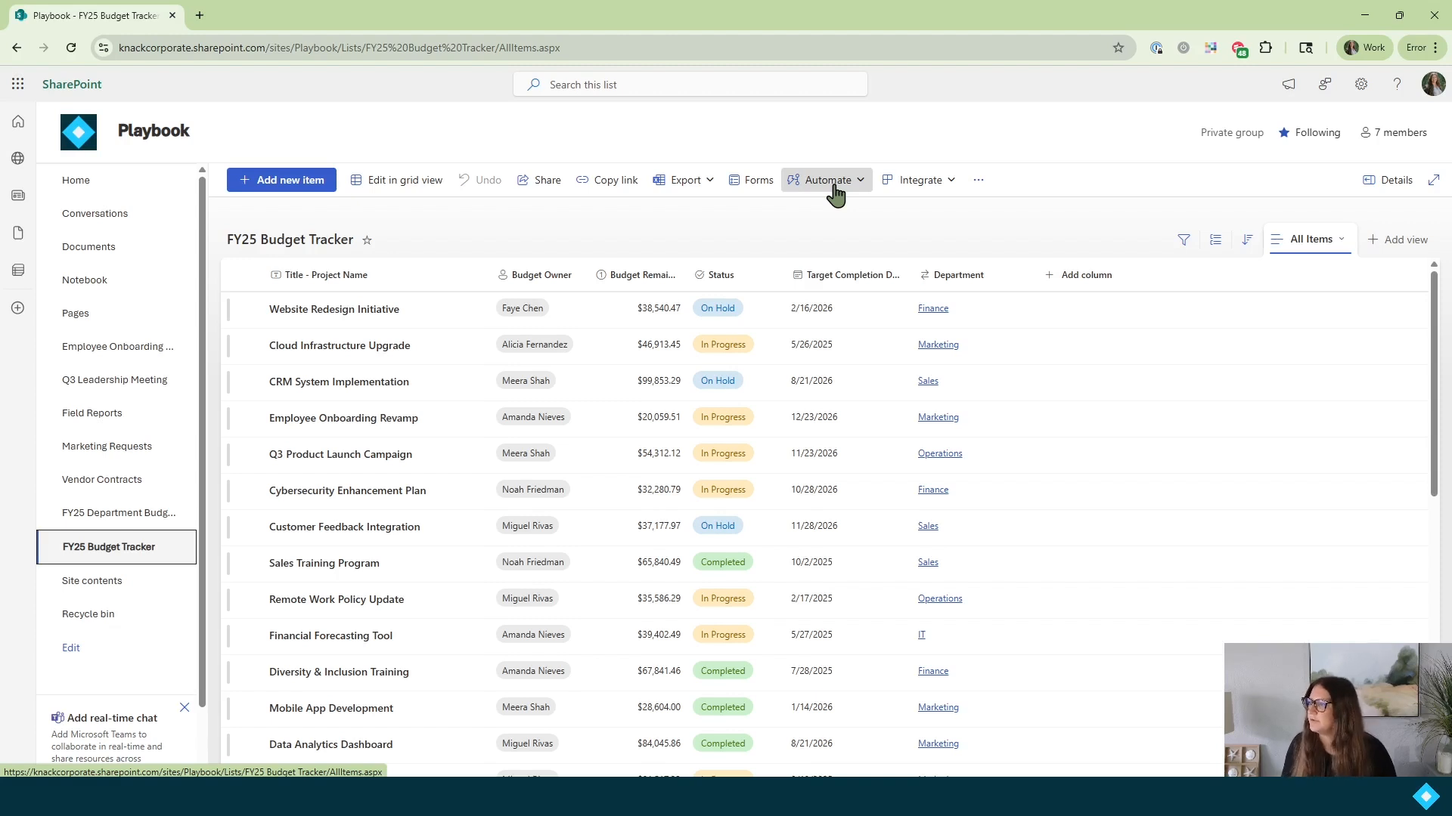
left_click(835, 196)
mouse_move(842, 252)
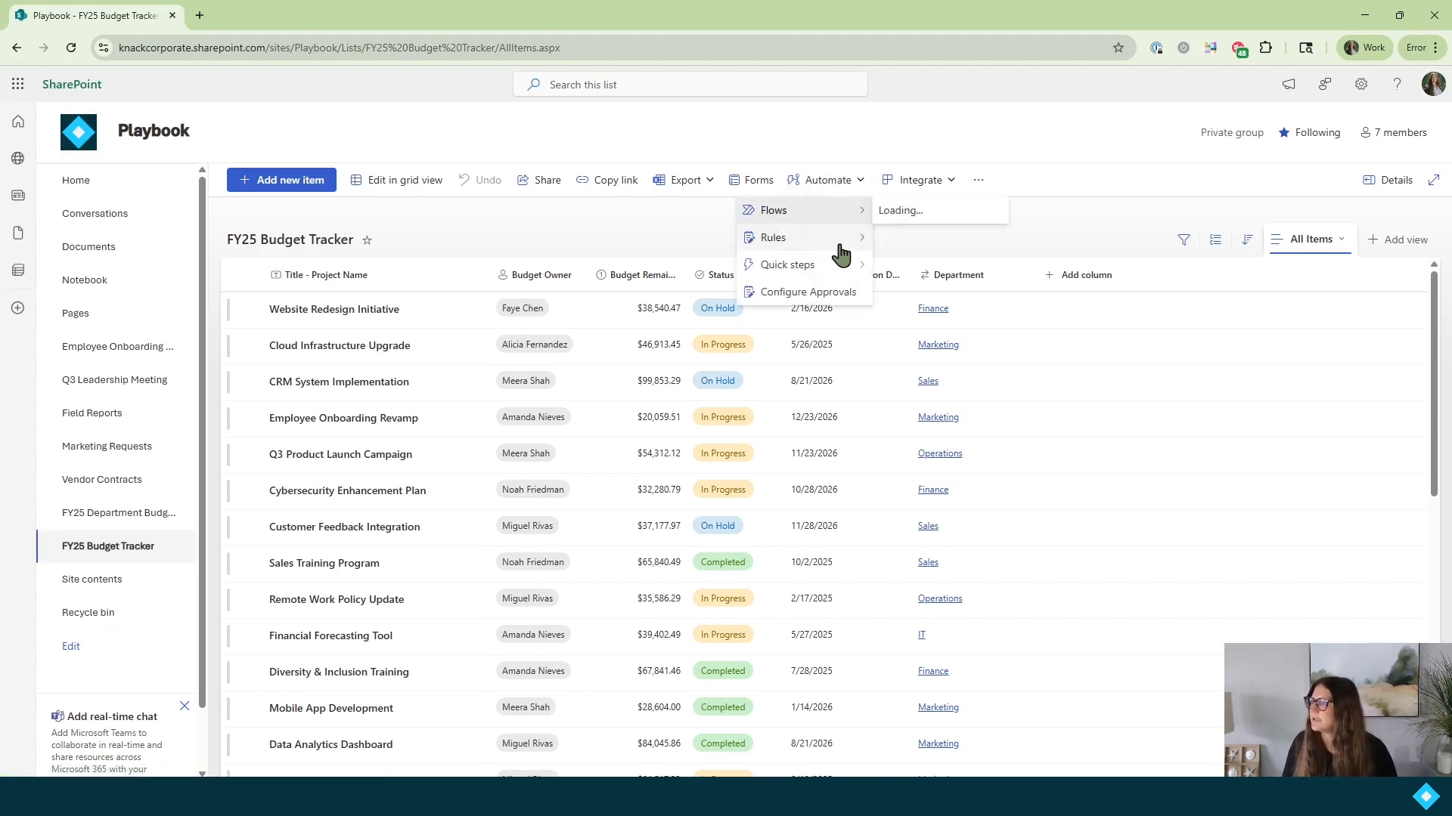
left_click(913, 240)
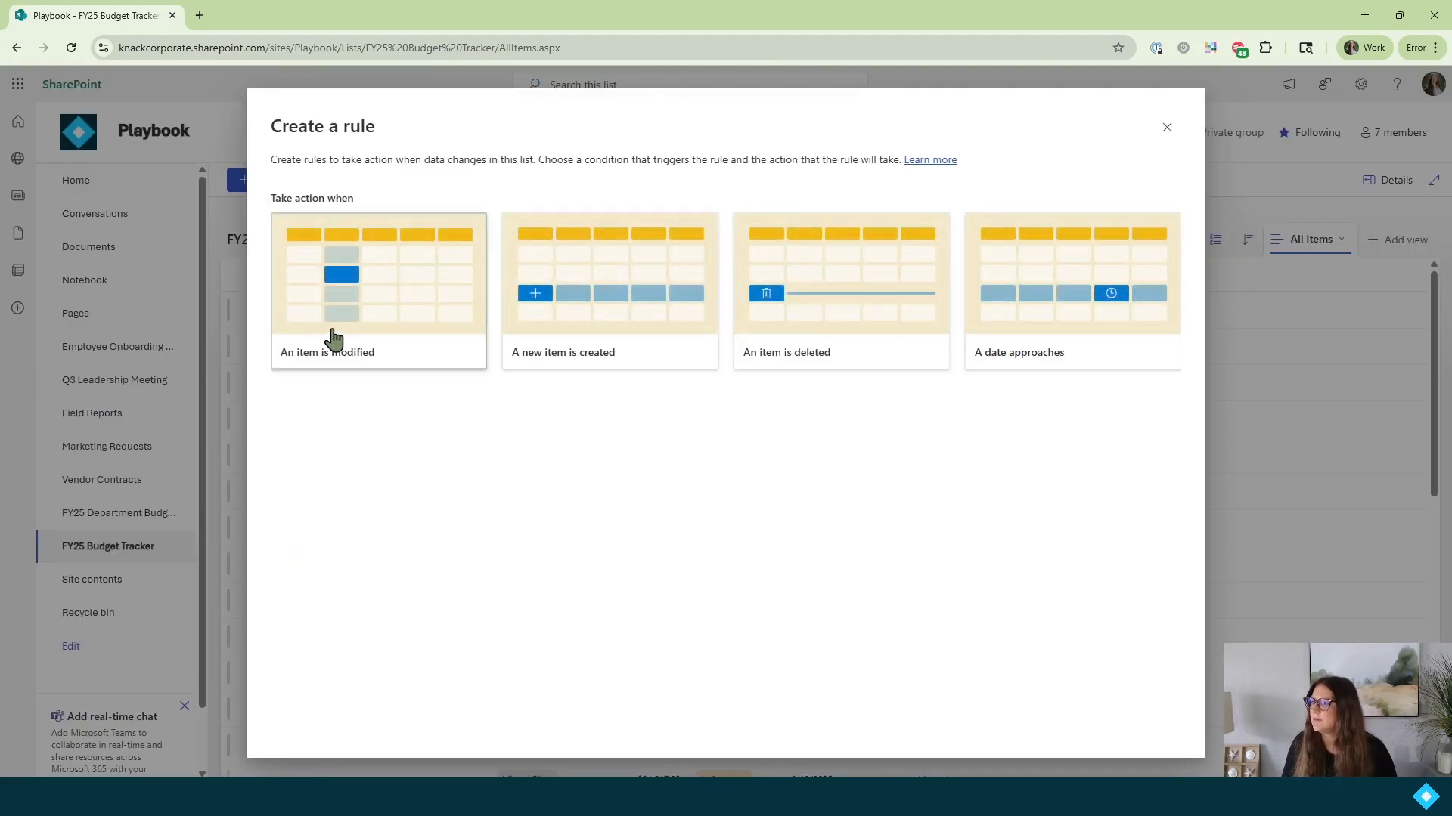
left_click(357, 342)
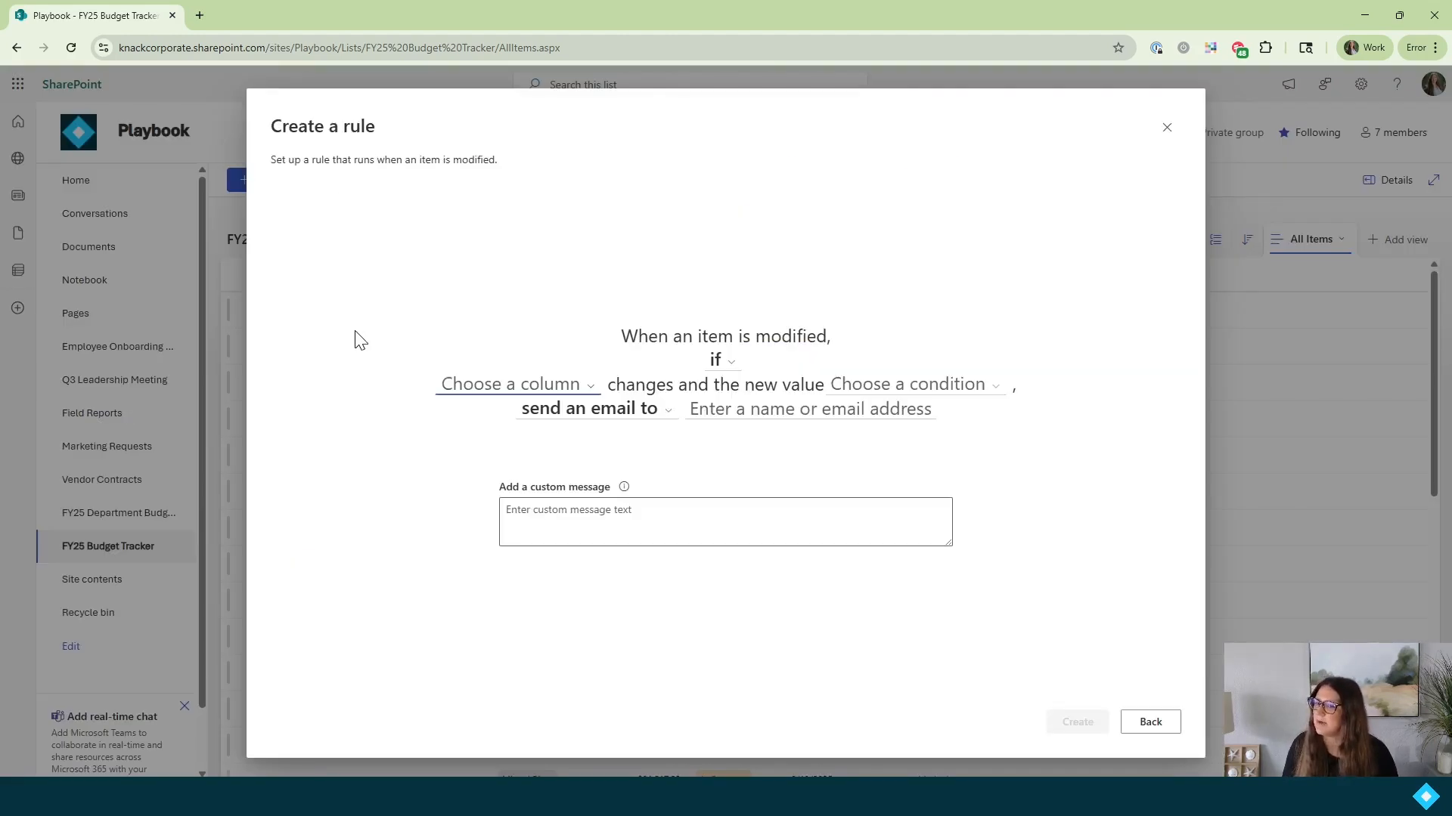
Step: Set the rule's condition to Budget Remaining changing to a new value that is less than or equal to 5000
left_click(564, 393)
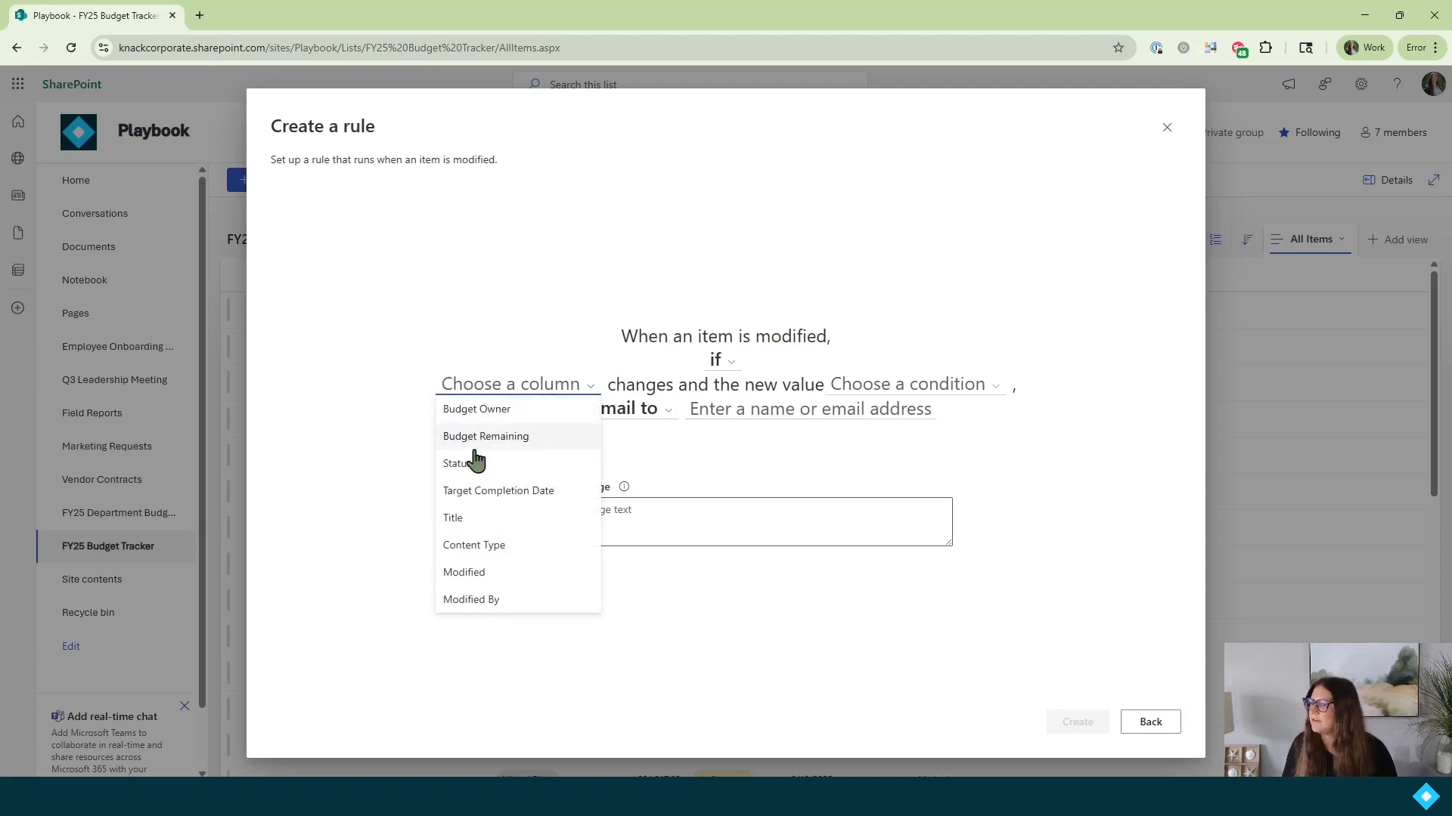
left_click(501, 441)
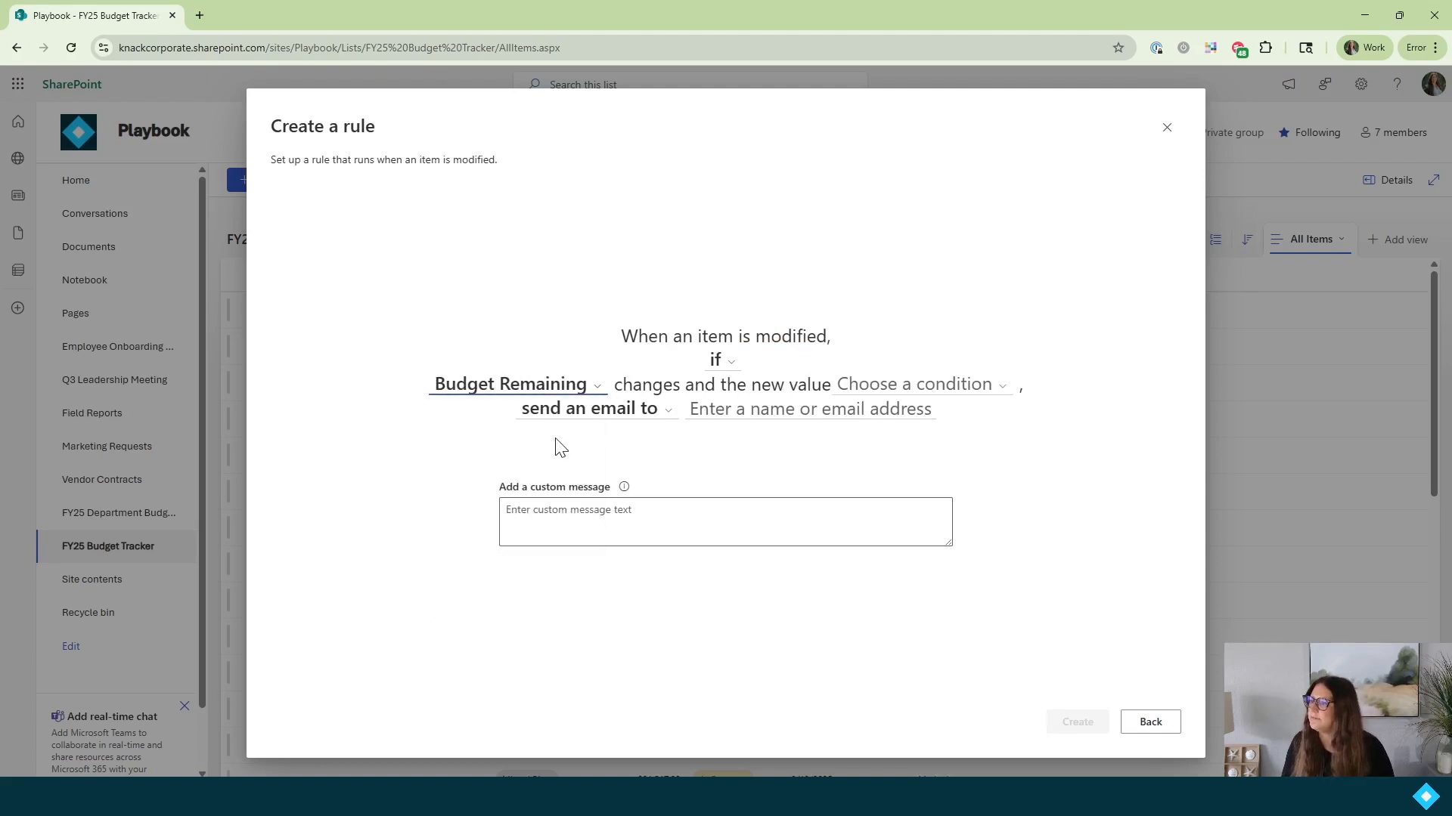
left_click(887, 391)
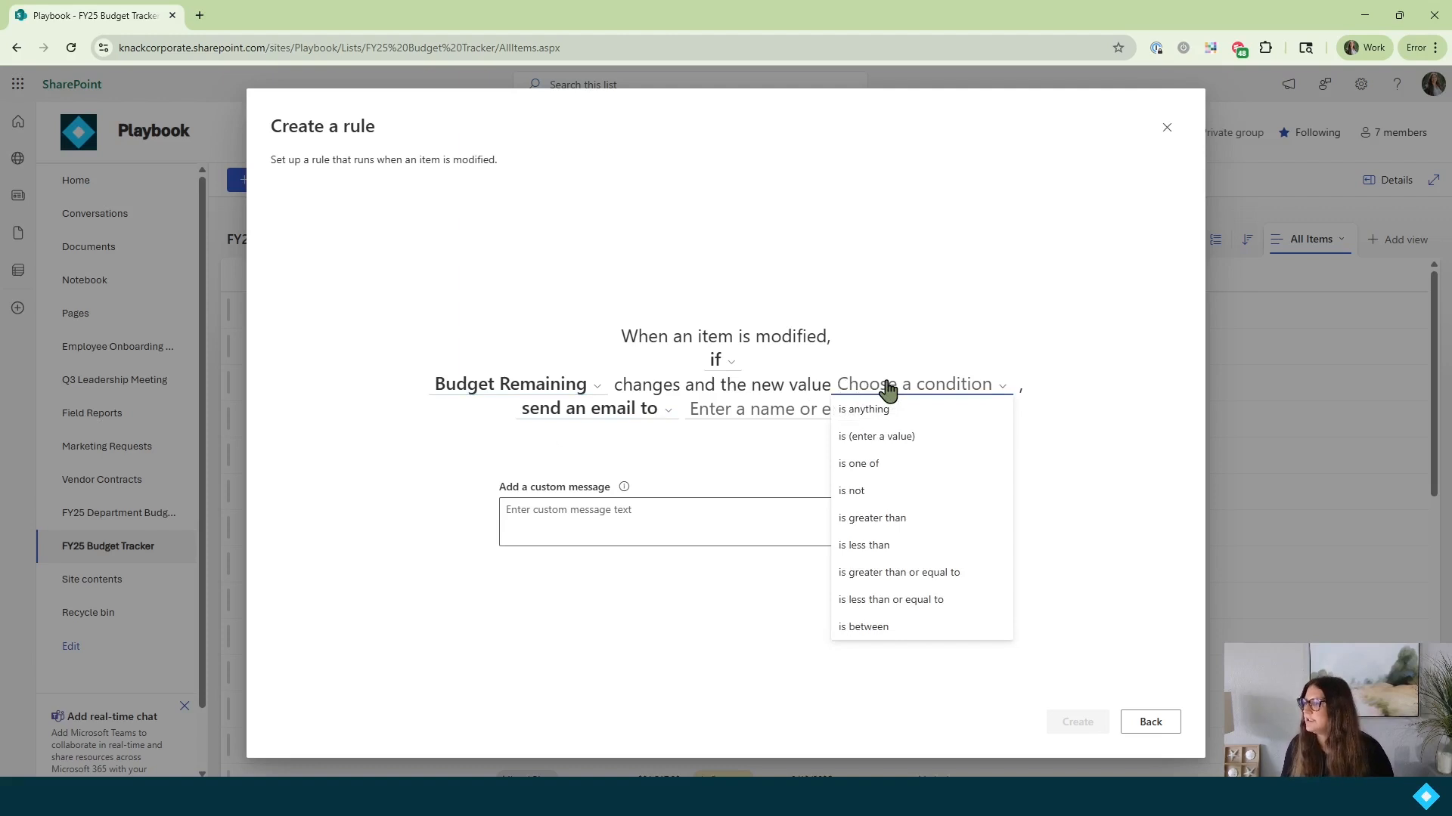
left_click(886, 601)
left_click(970, 385)
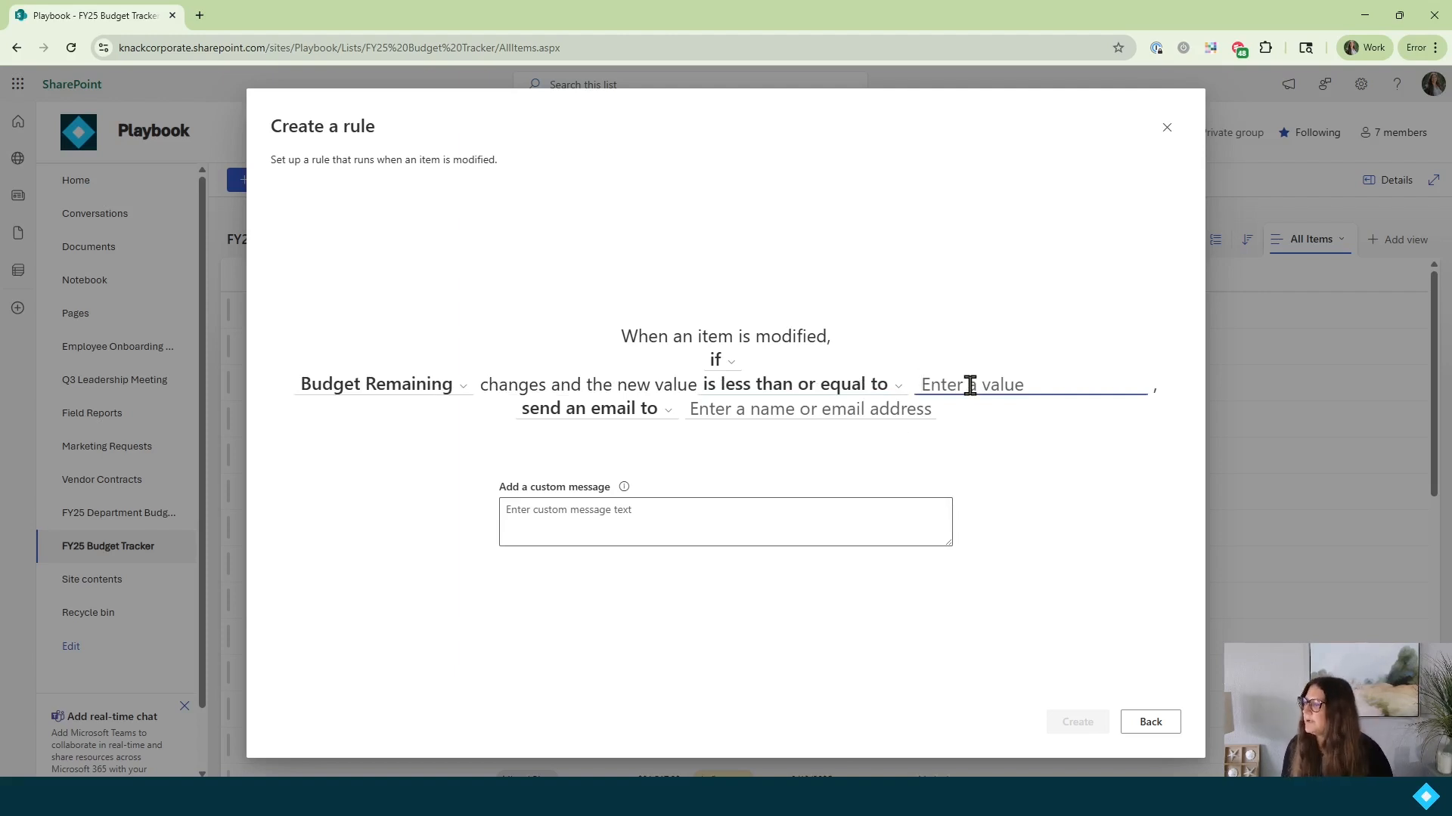
type("5000")
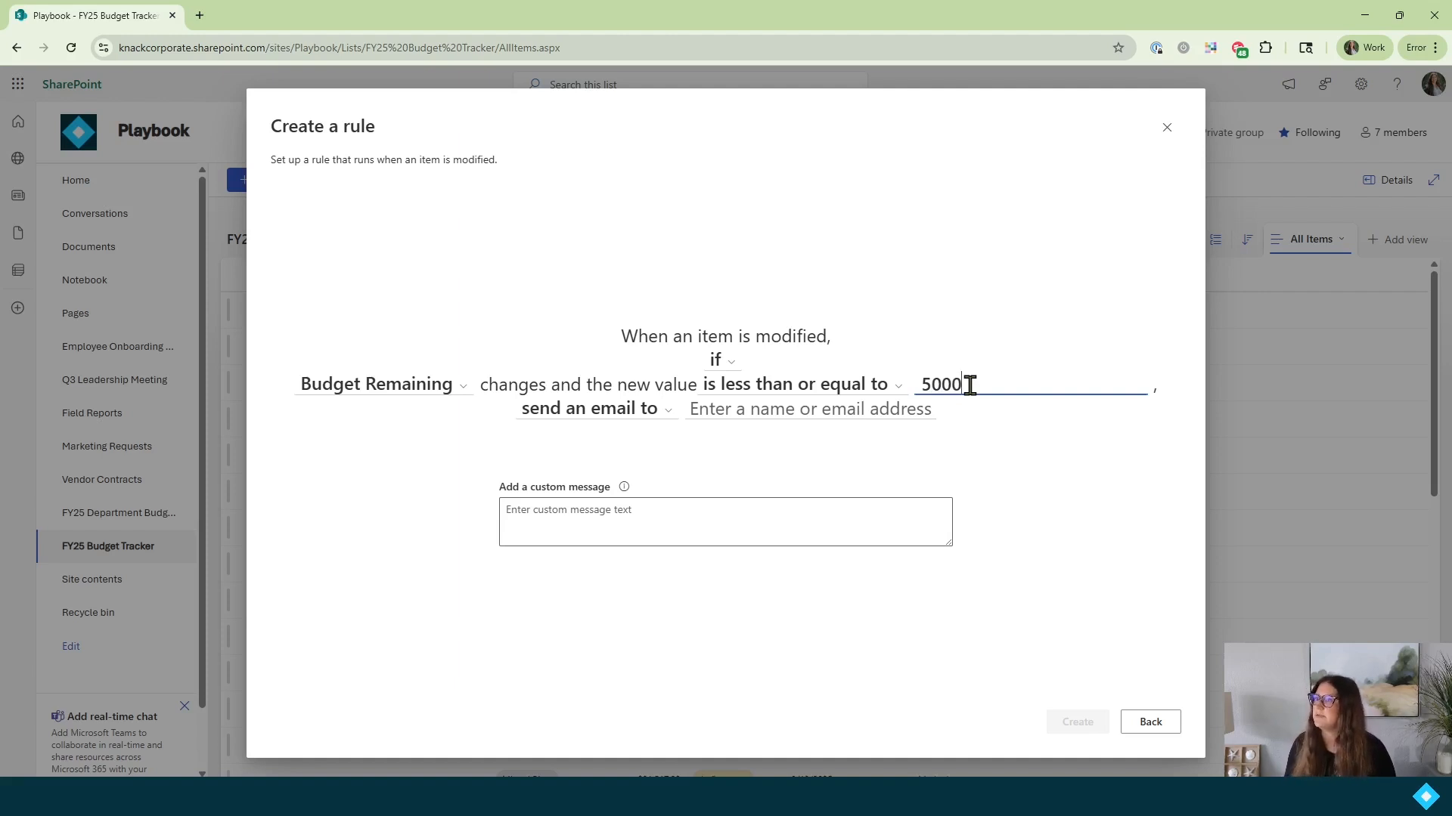
Step: Email the Budget Owner with the custom message "Your remaining budget is less than $5,000." and create the rule
left_click(733, 411)
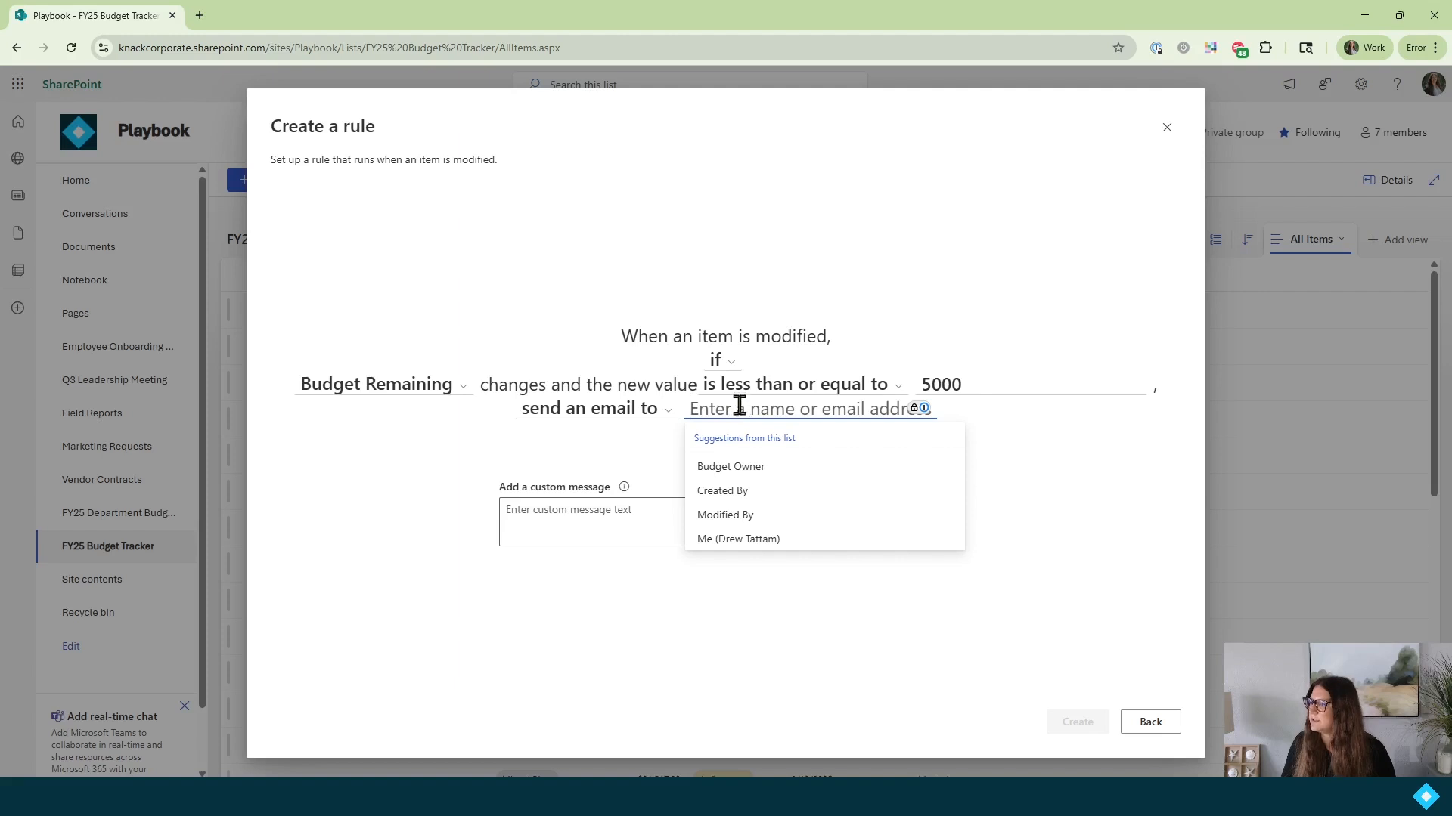
left_click(739, 470)
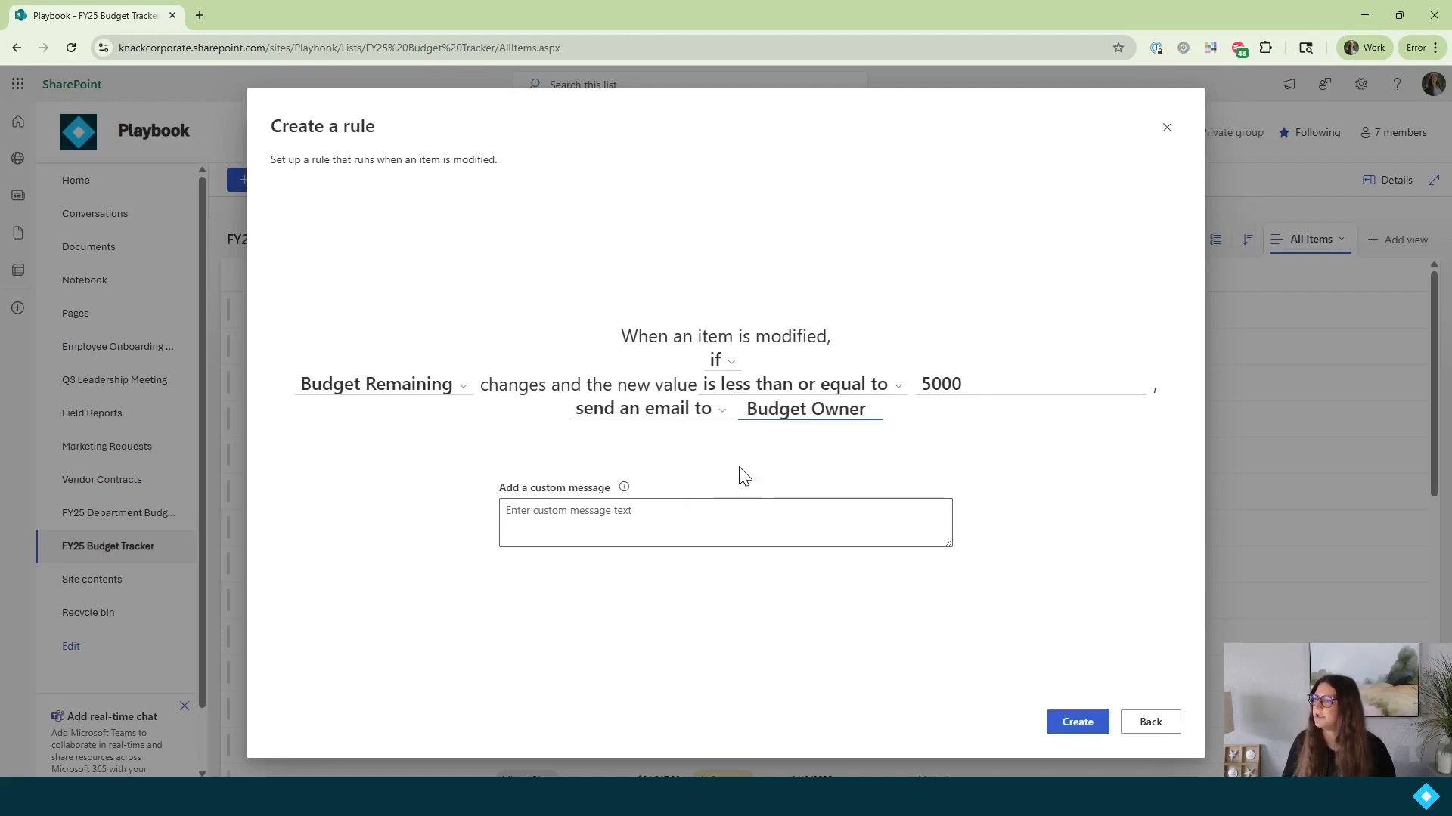
left_click(657, 528)
type("Your remaining budget is ")
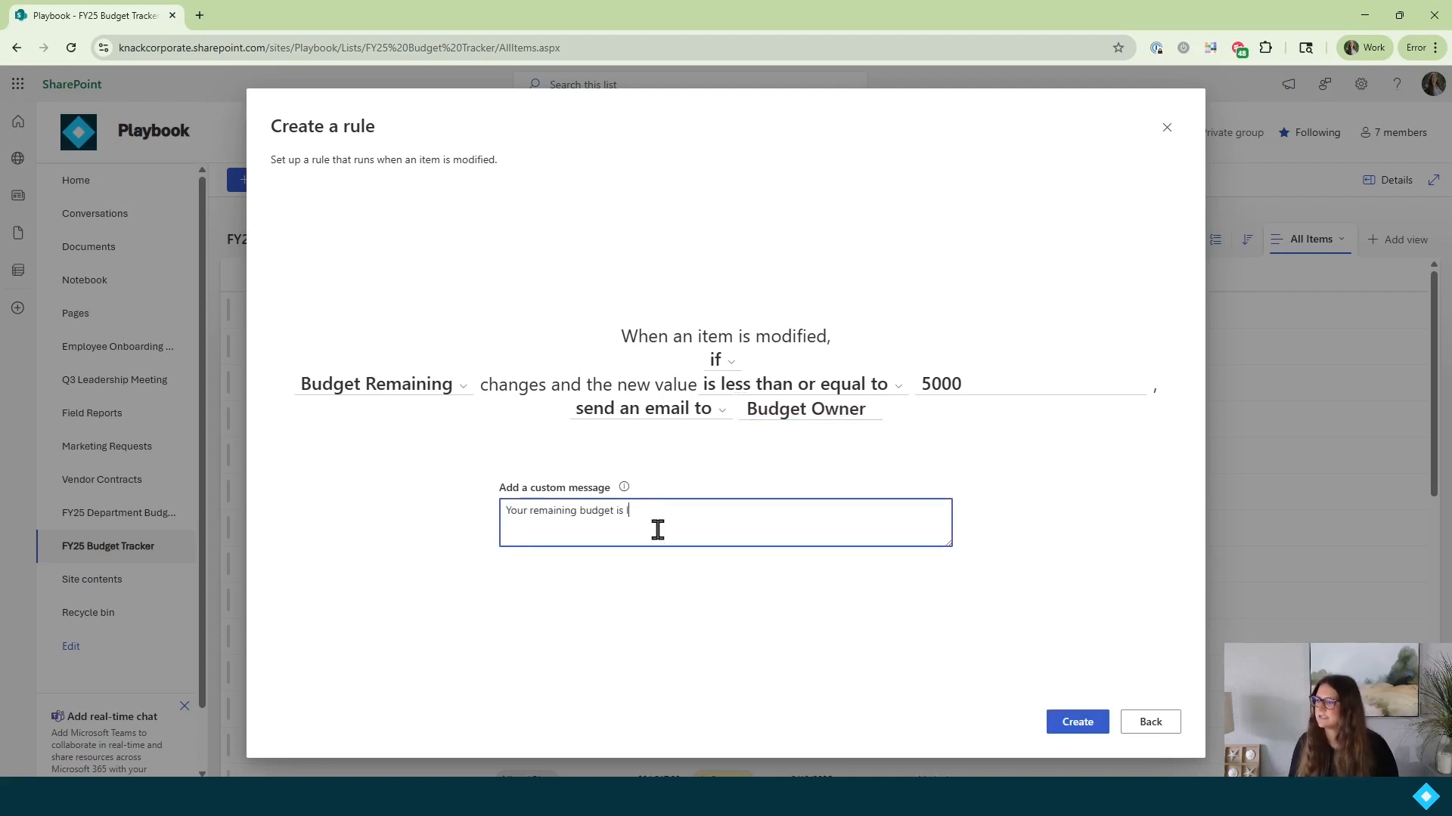
type("less than $5,000.")
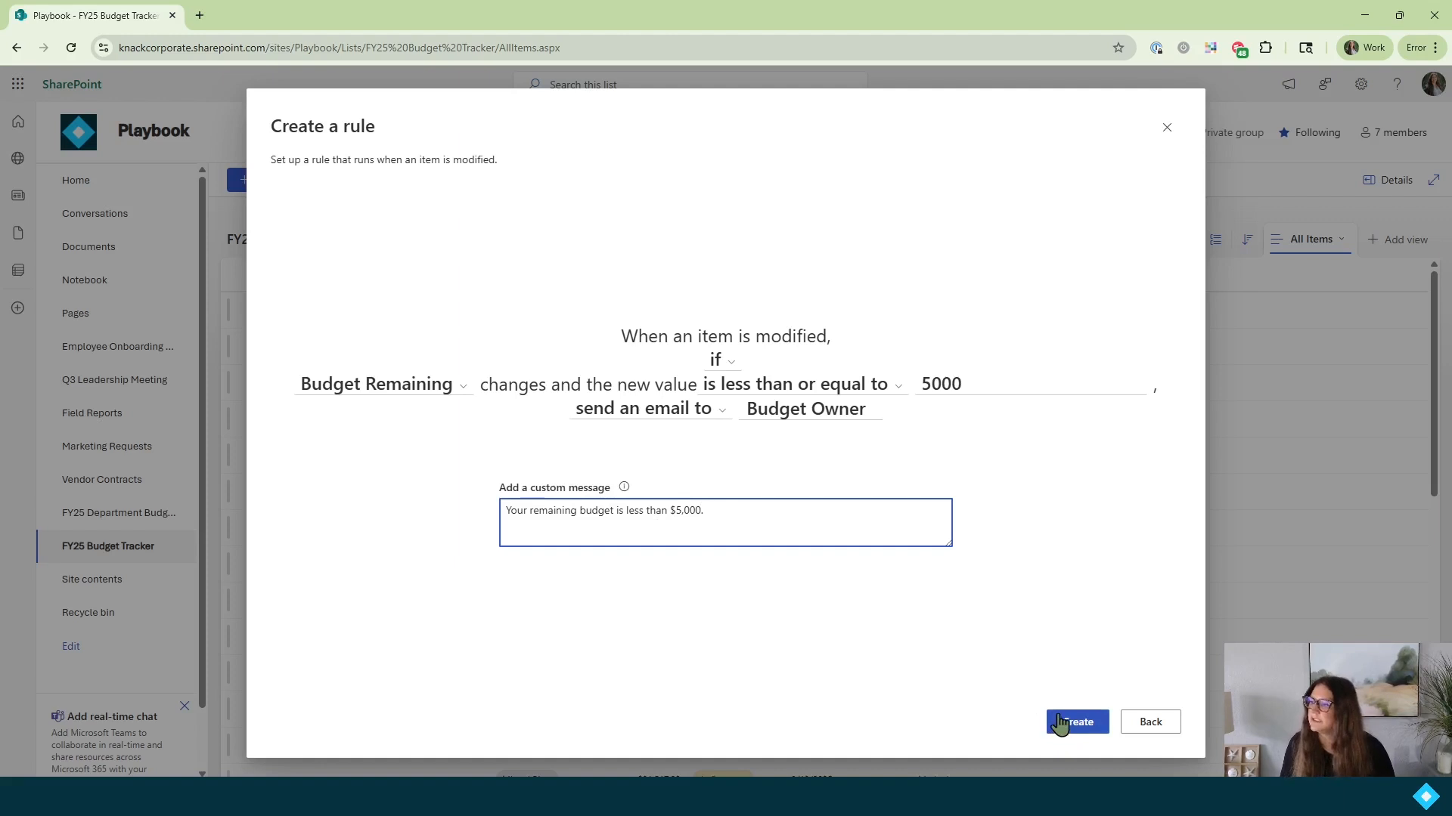
left_click(1060, 722)
key("Escape")
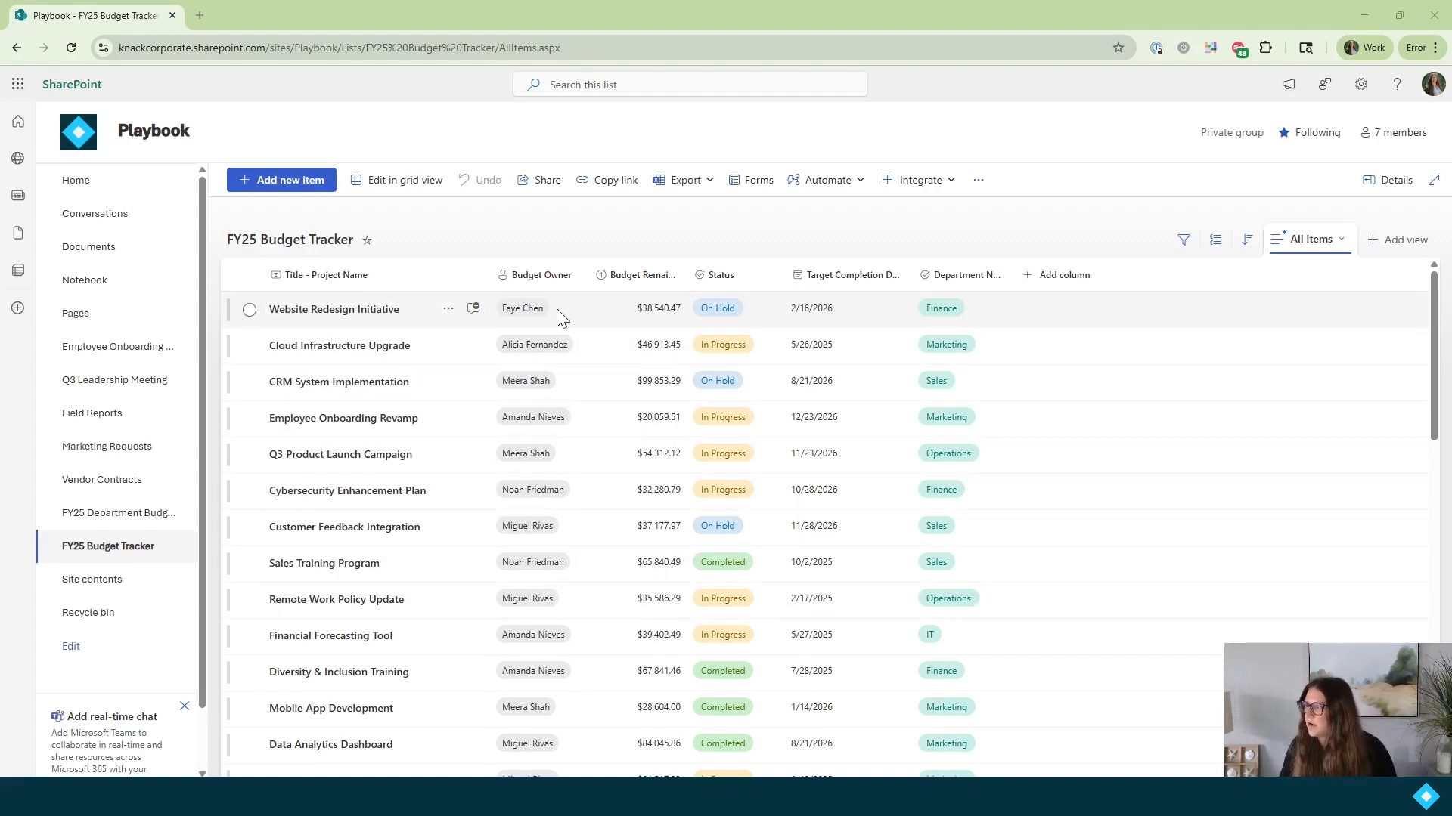
Step: Start another FY25 Budget Tracker rule for when a new item is created, running only if a condition is met
left_click(832, 190)
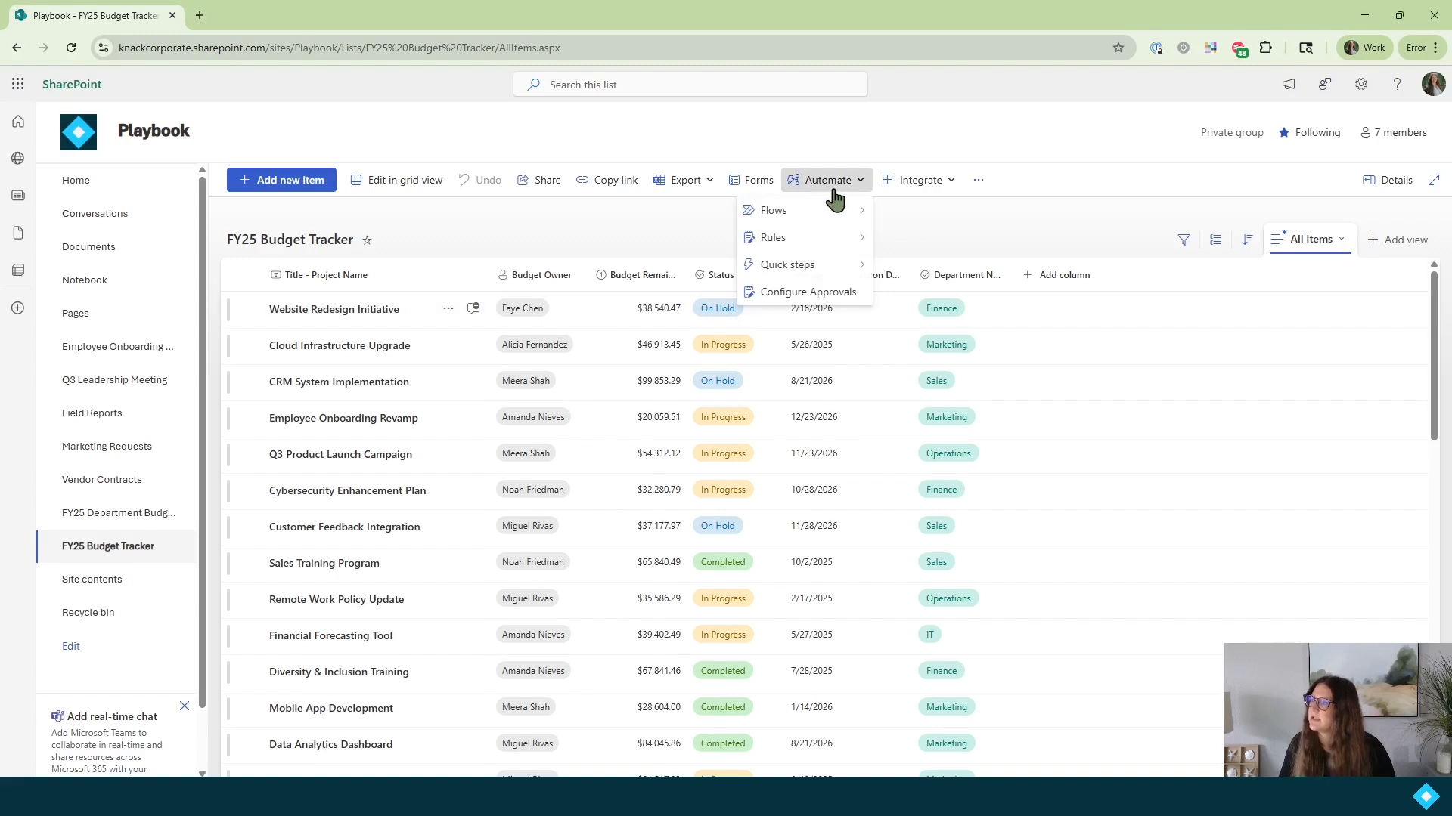
mouse_move(828, 246)
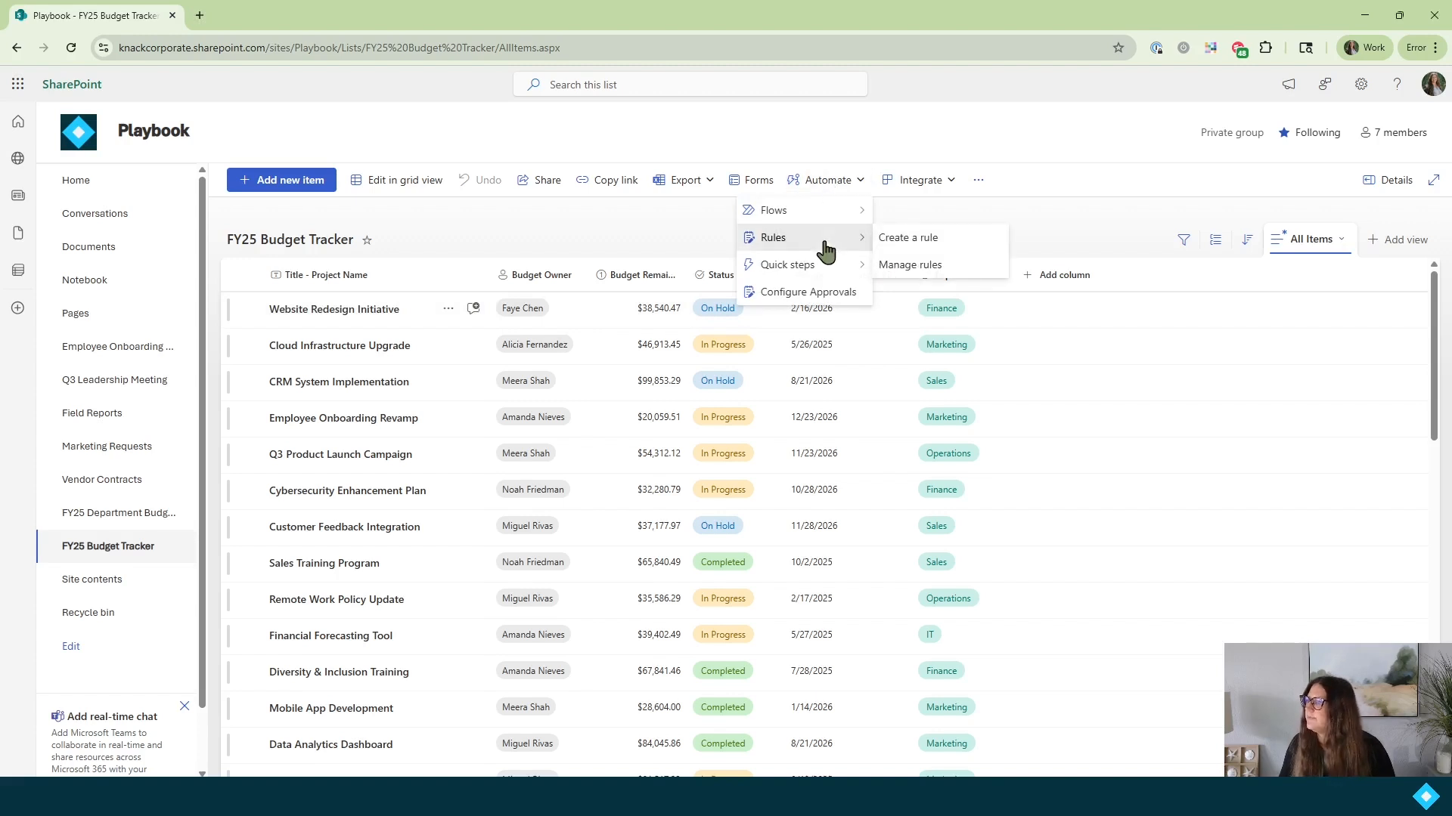
left_click(935, 253)
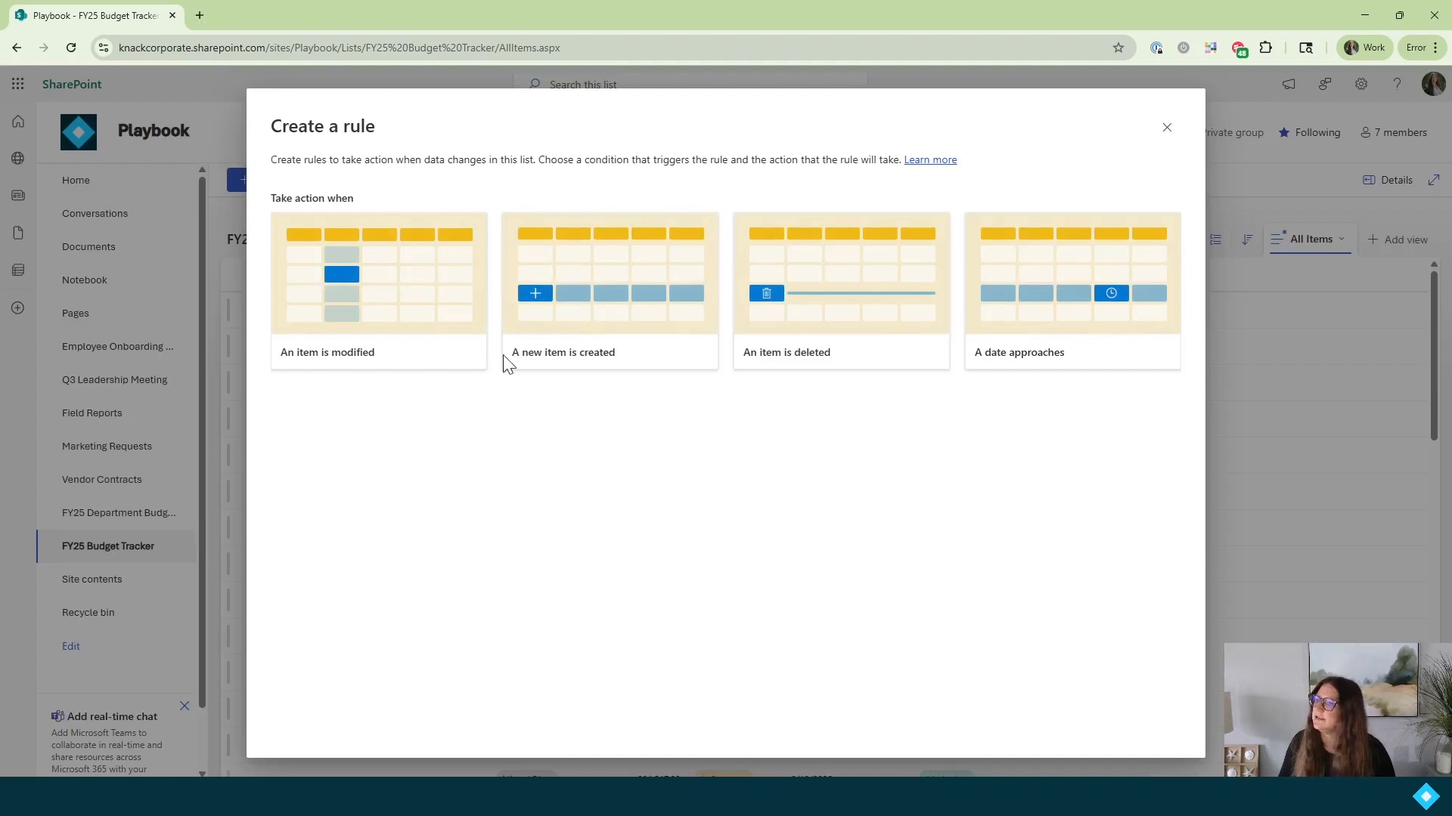
left_click(564, 328)
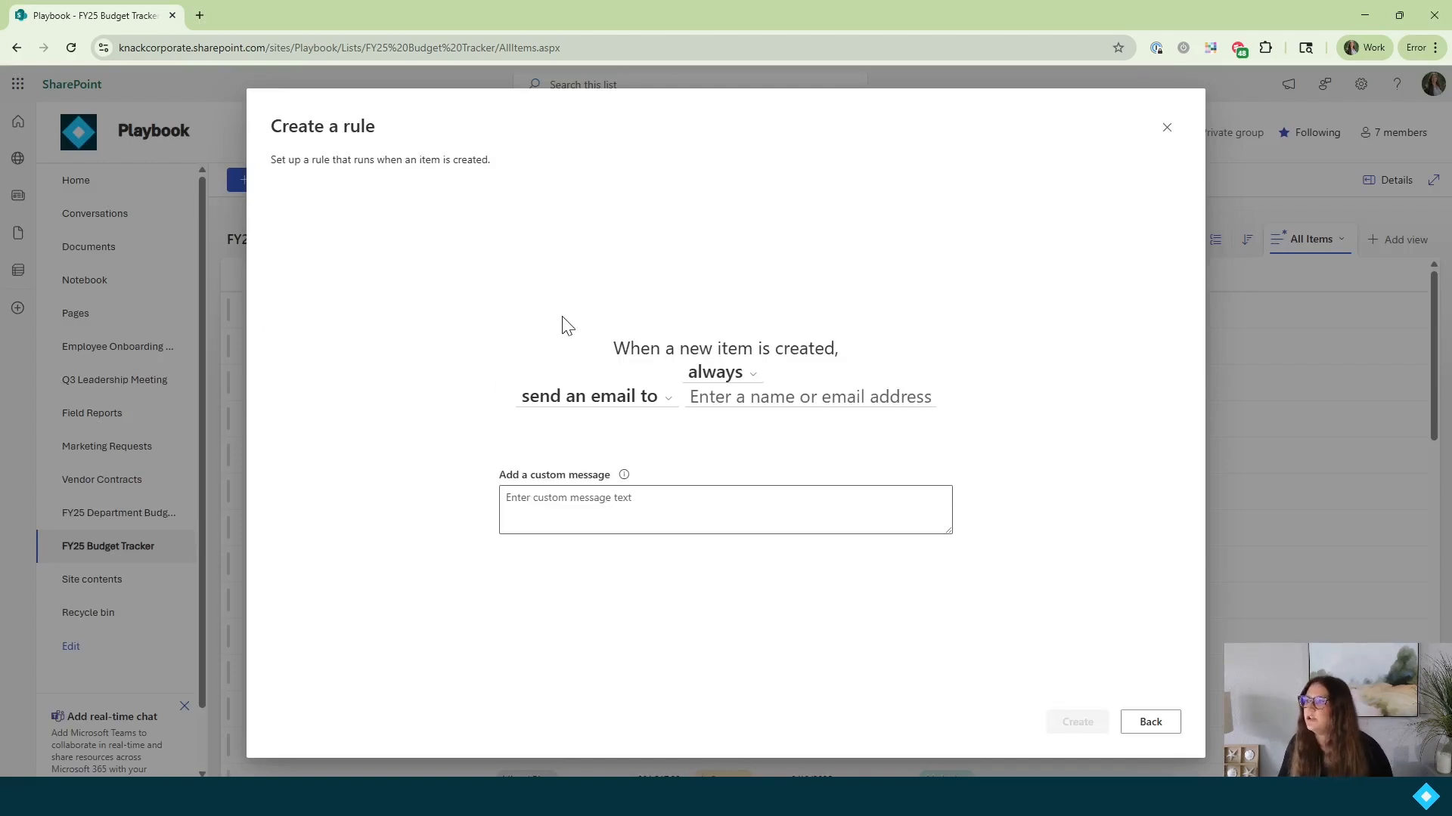
left_click(717, 373)
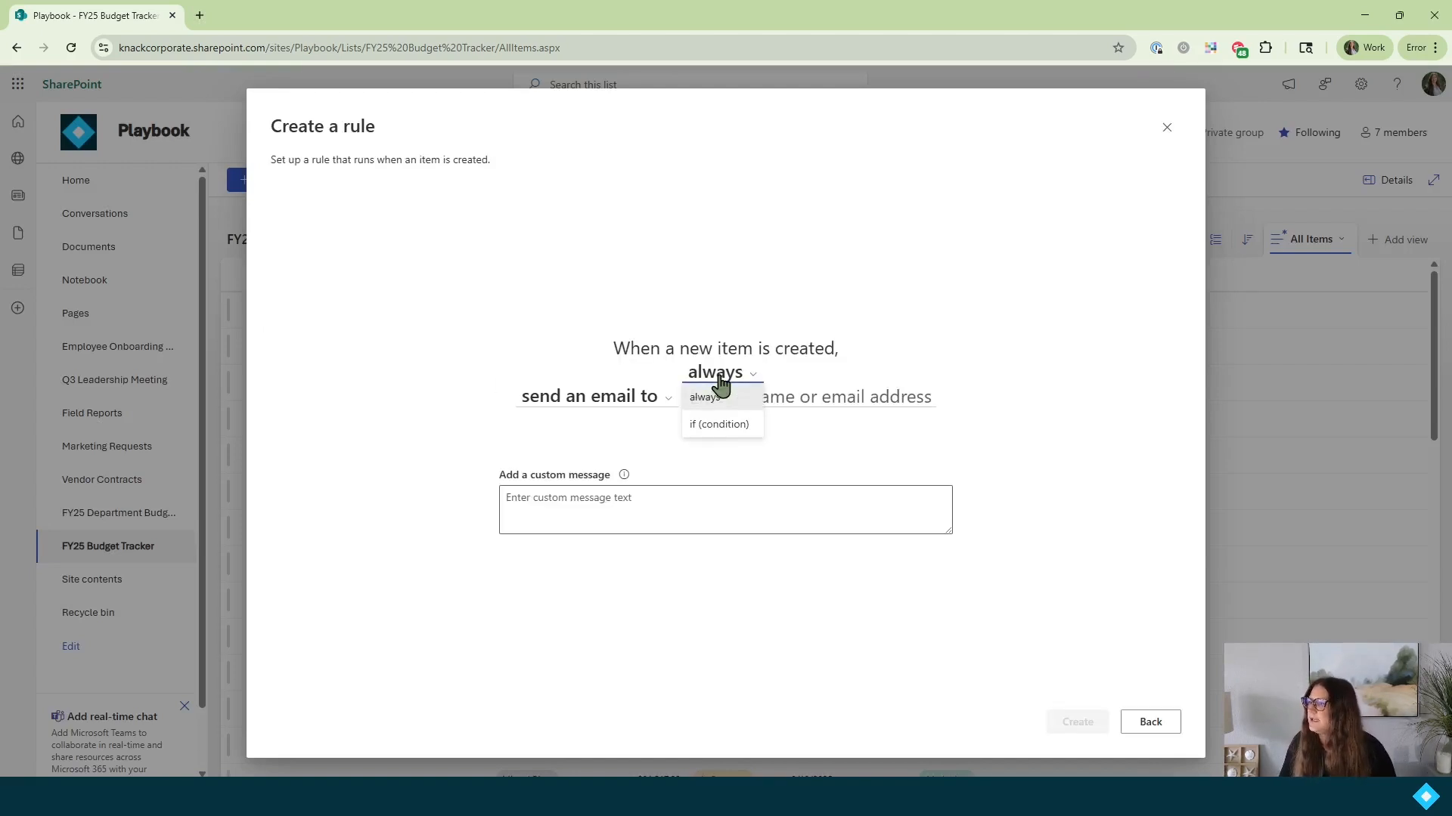
left_click(719, 420)
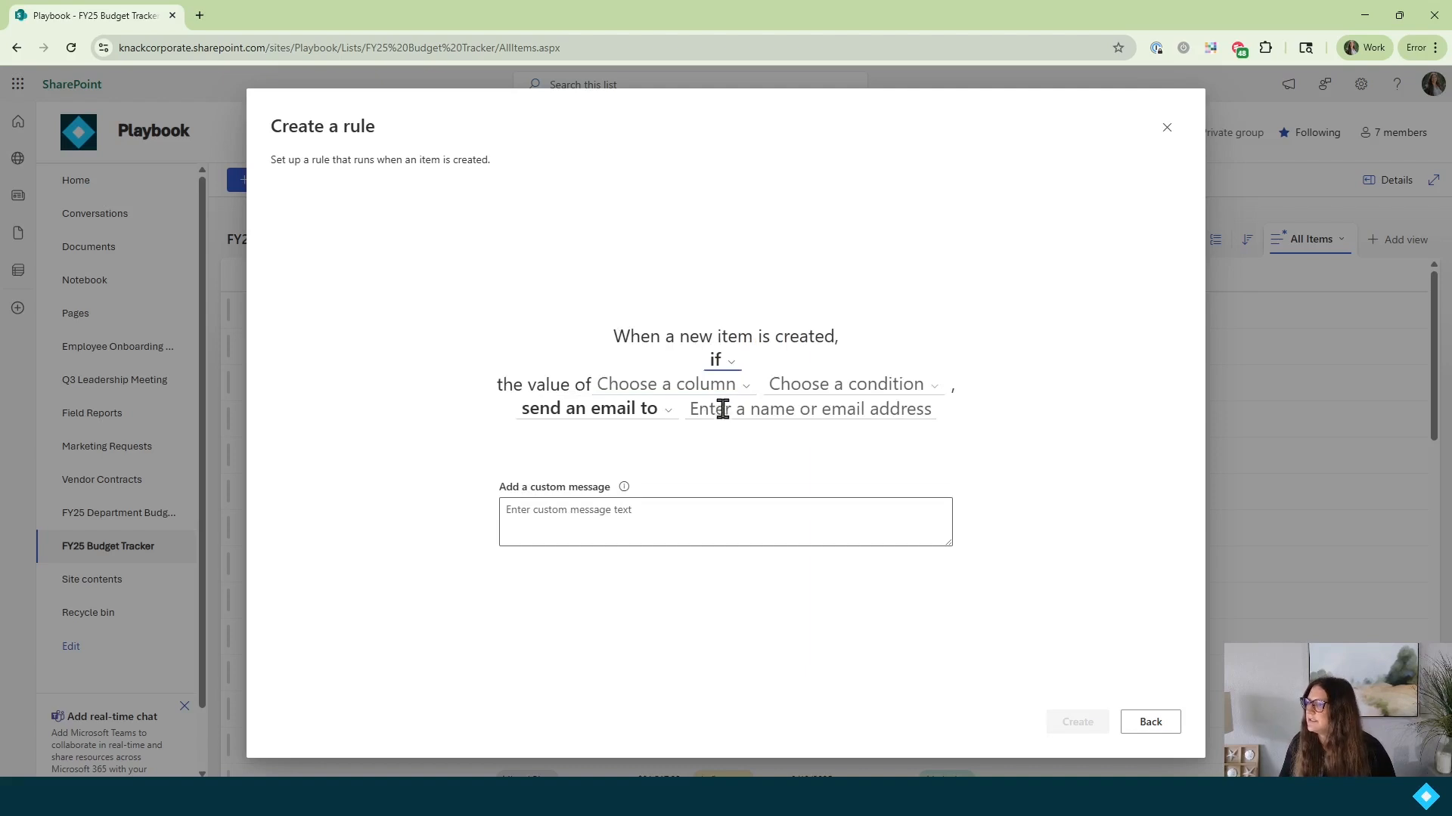
Step: Set the new-item rule's condition to Department Name is Finance
left_click(703, 388)
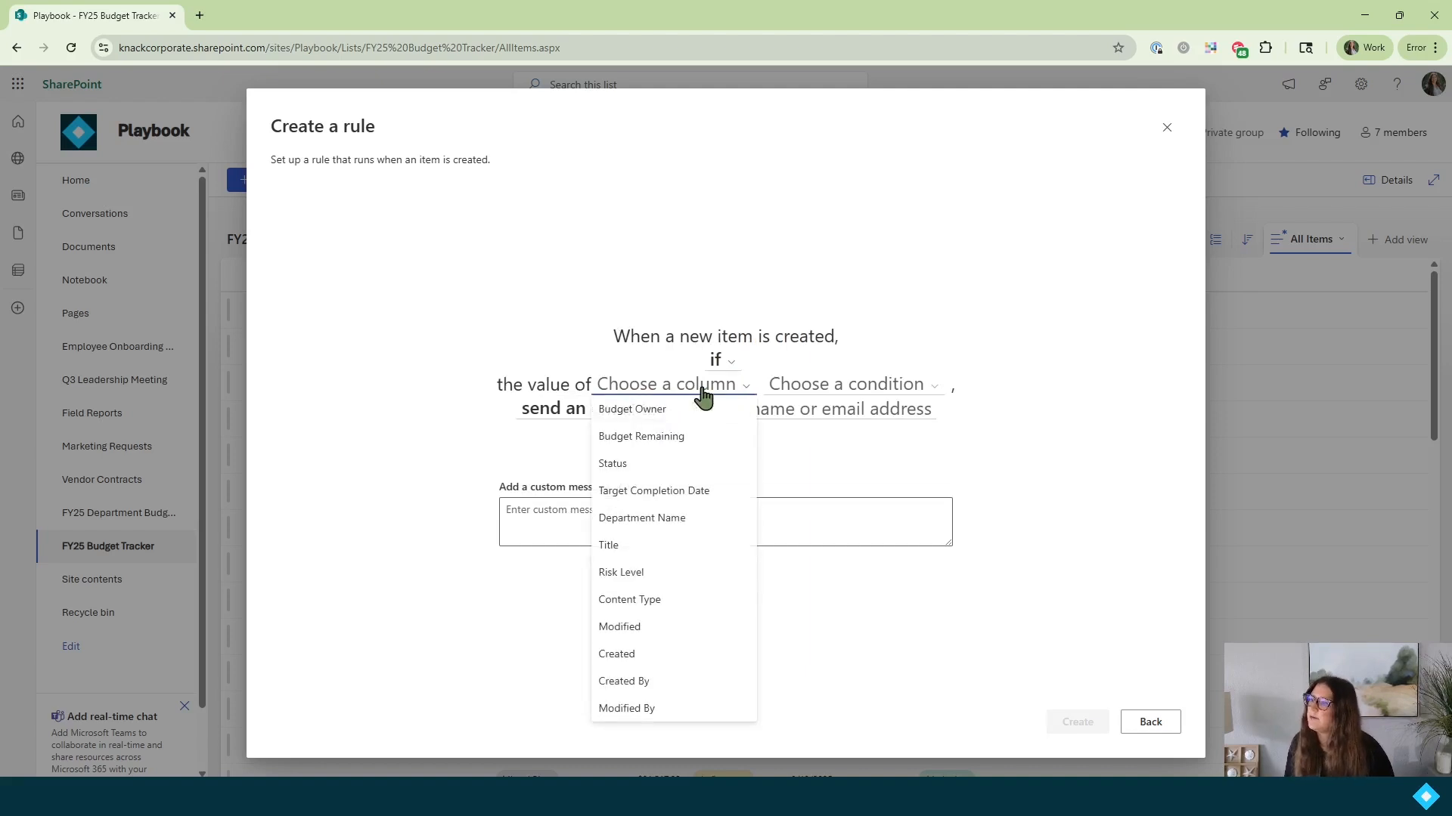
left_click(673, 518)
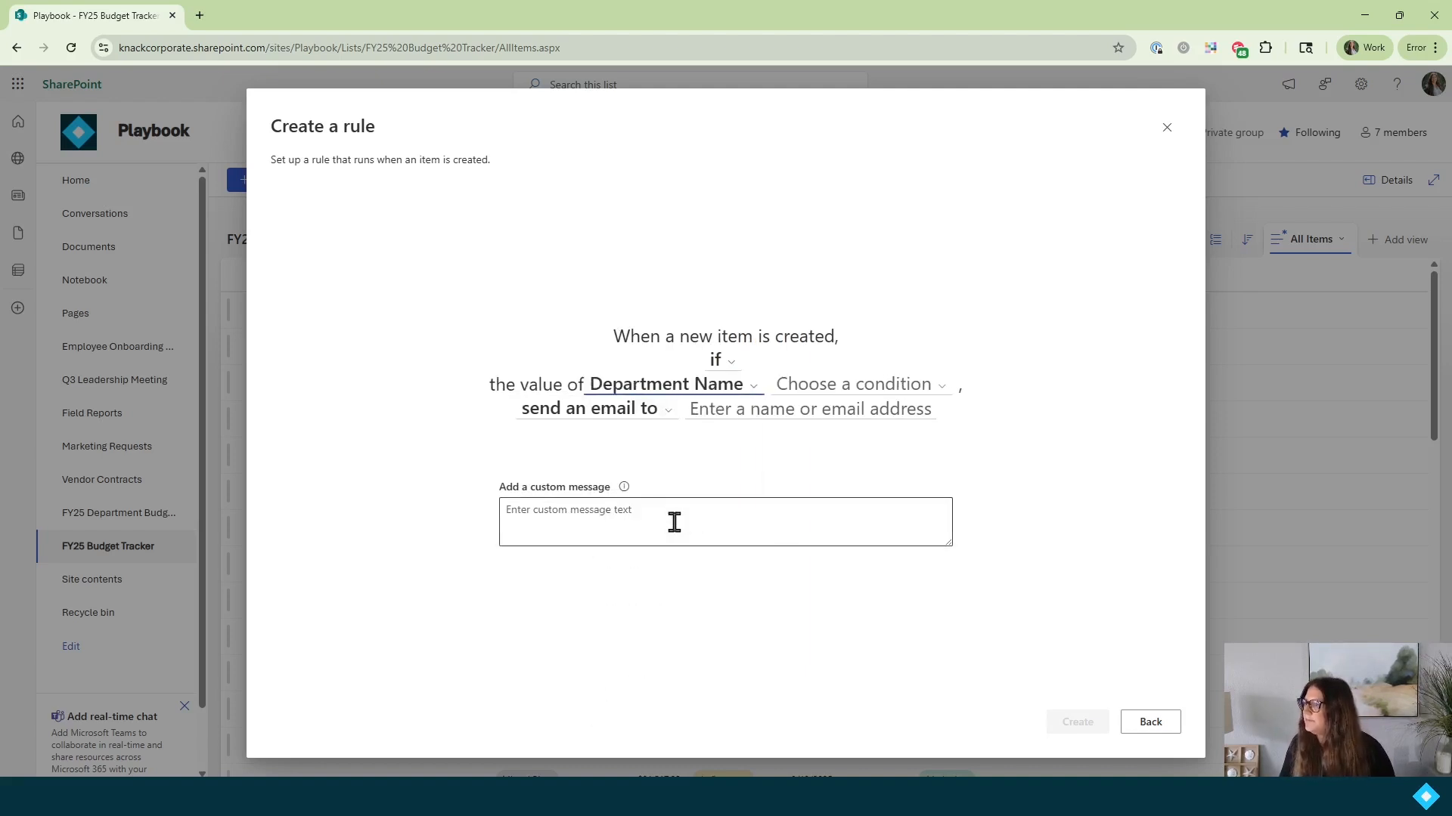
left_click(862, 387)
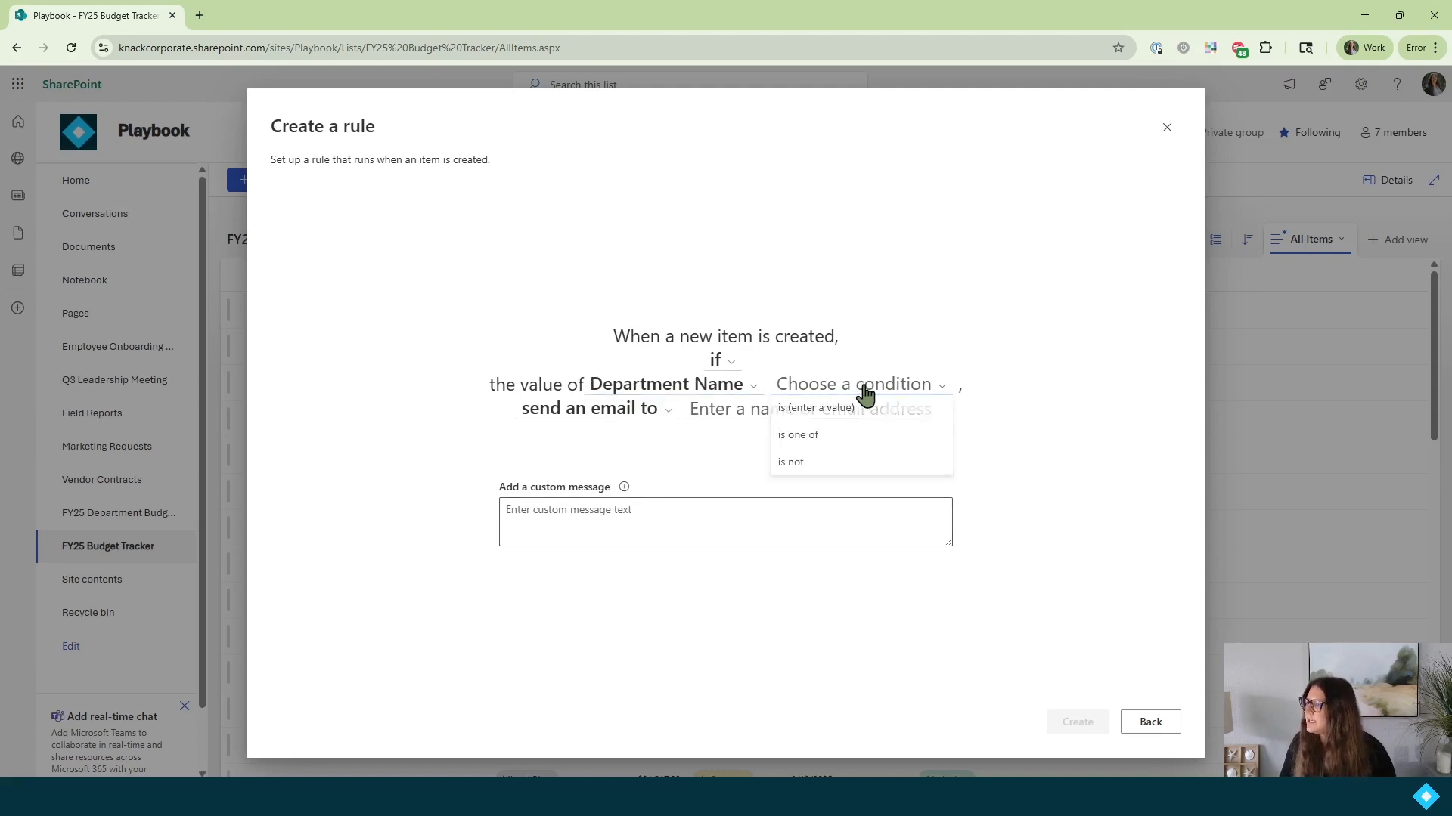
left_click(800, 409)
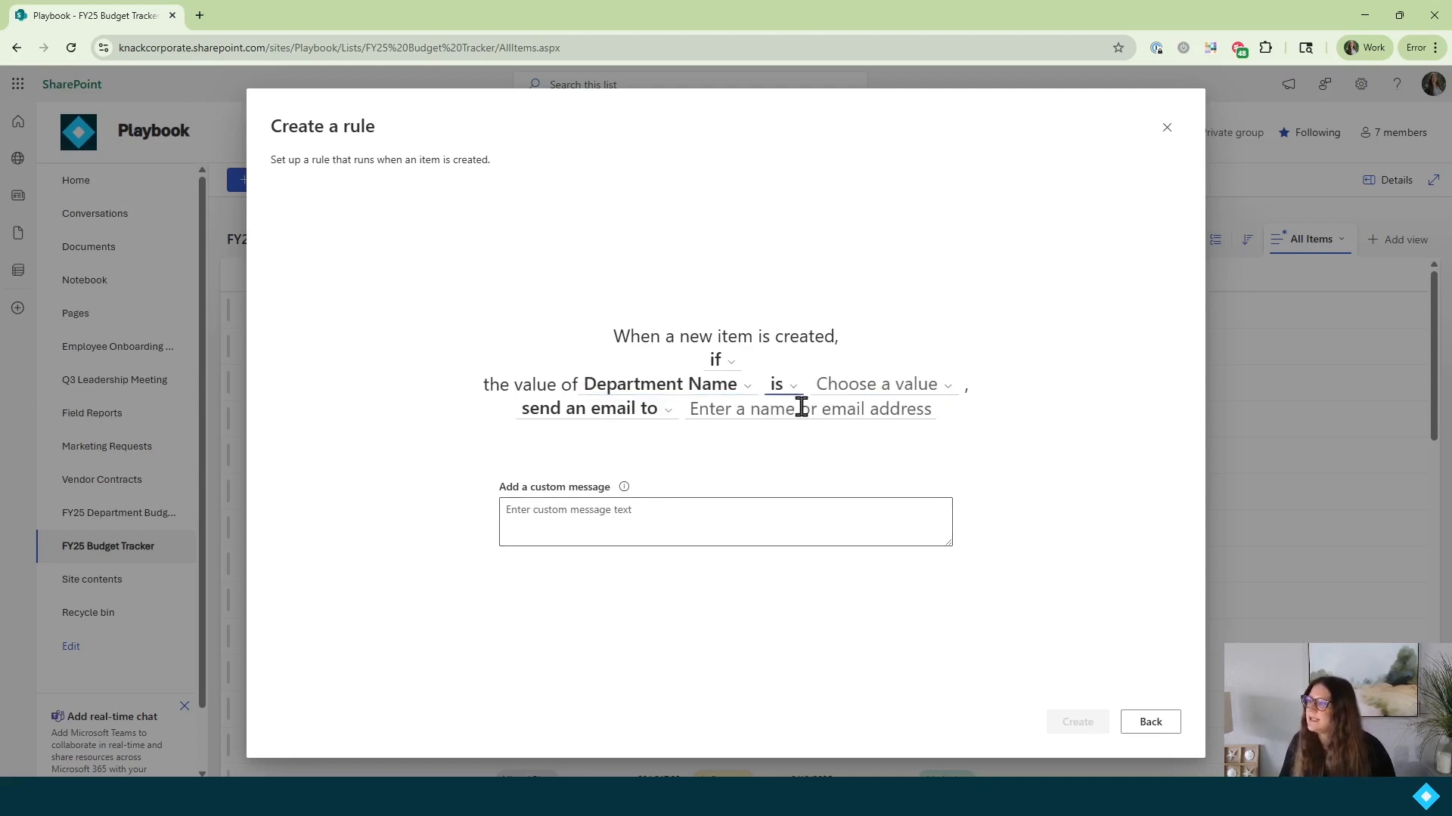
left_click(867, 399)
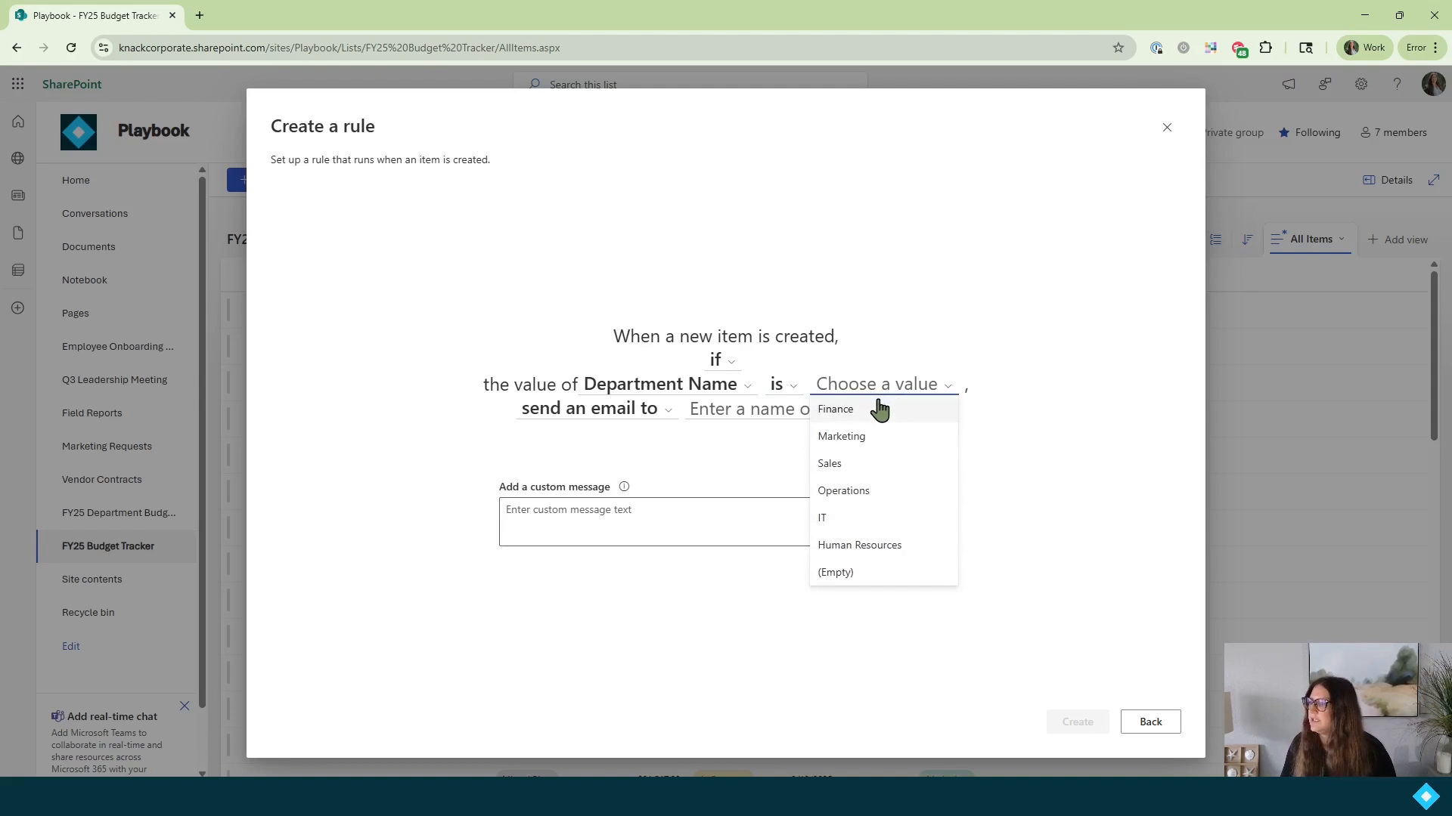
left_click(845, 414)
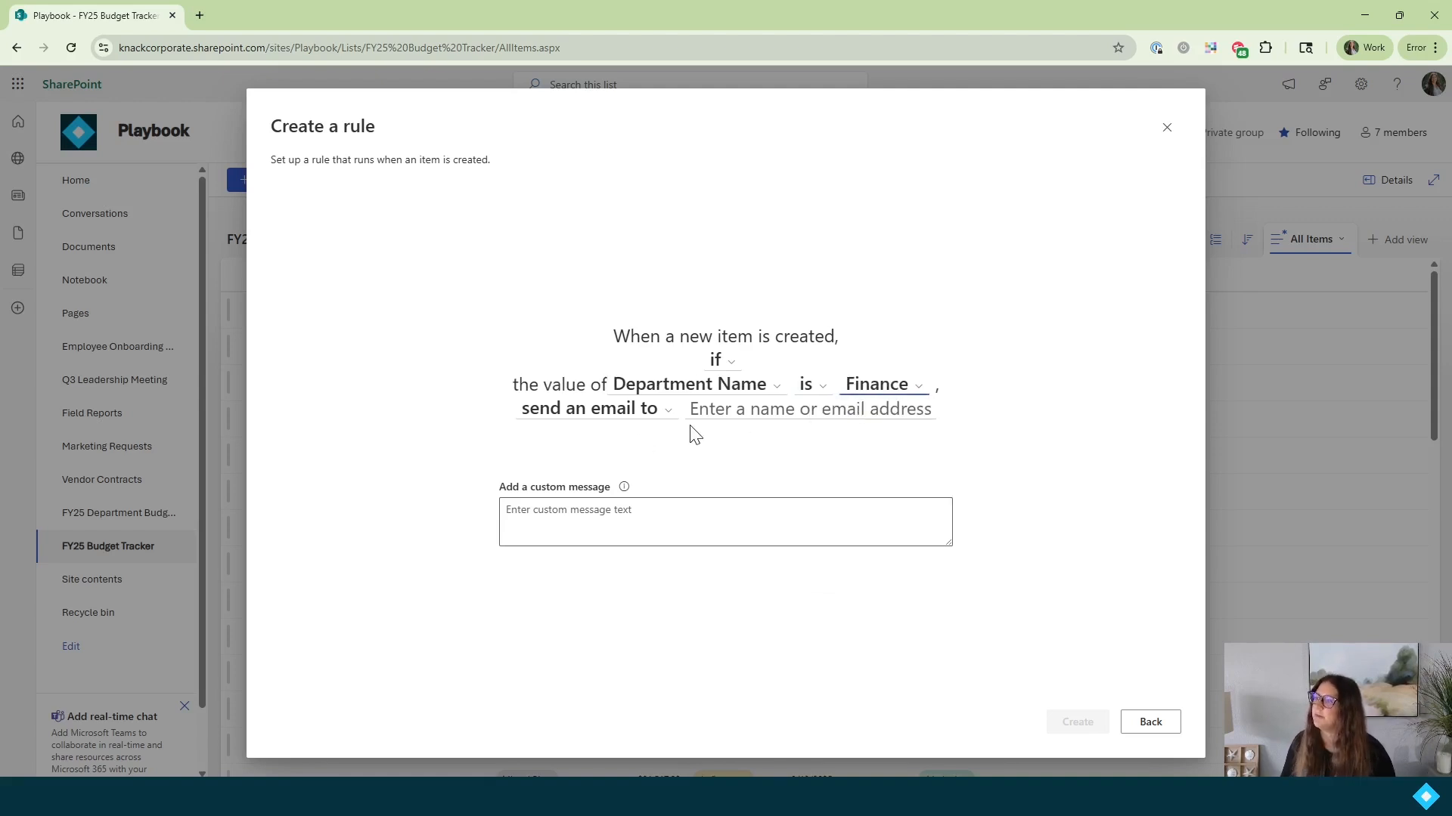
Step: Change the rule's action to set the value in Budget Owner to a specific colleague, and create the rule
left_click(622, 424)
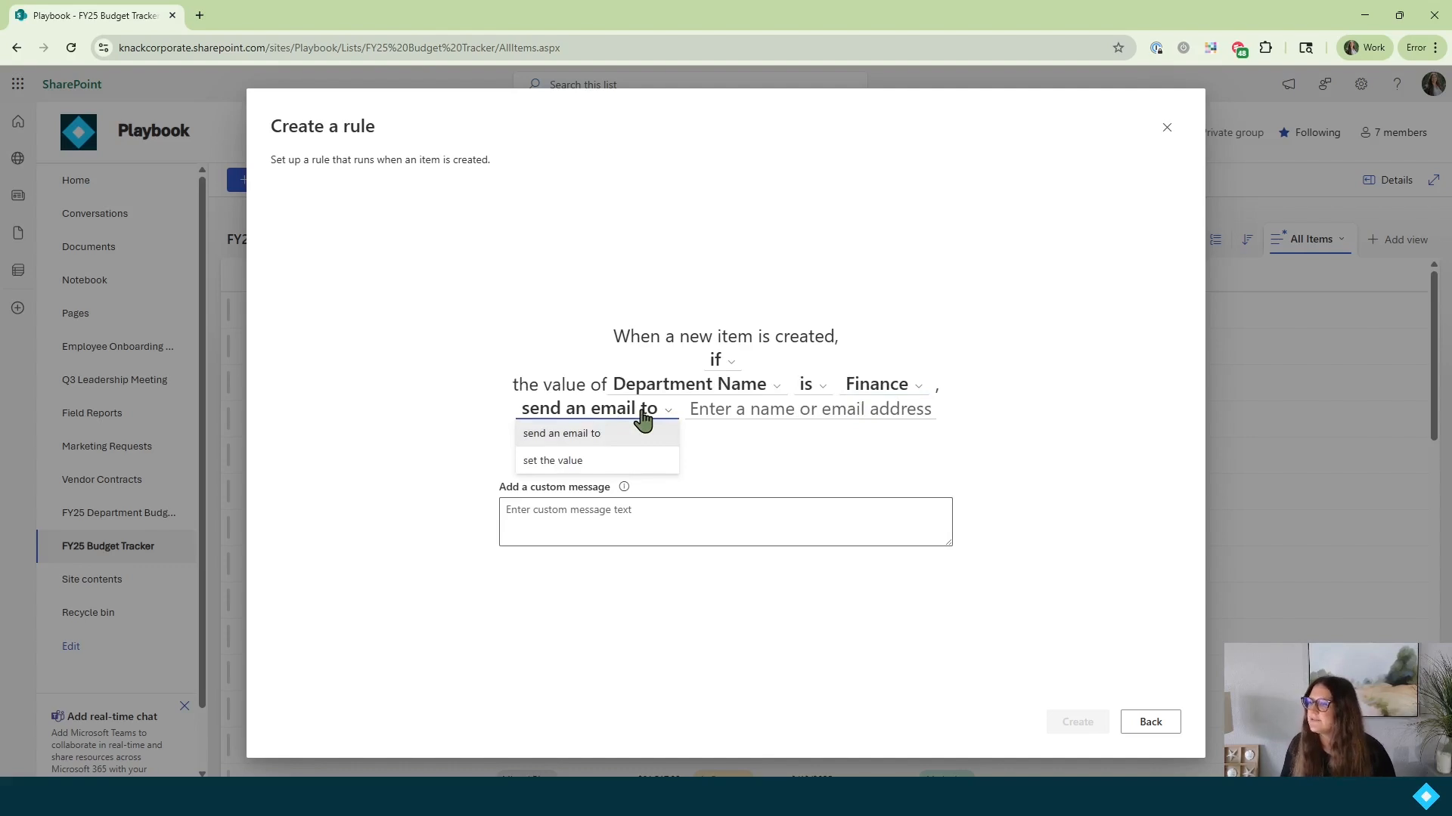
left_click(566, 461)
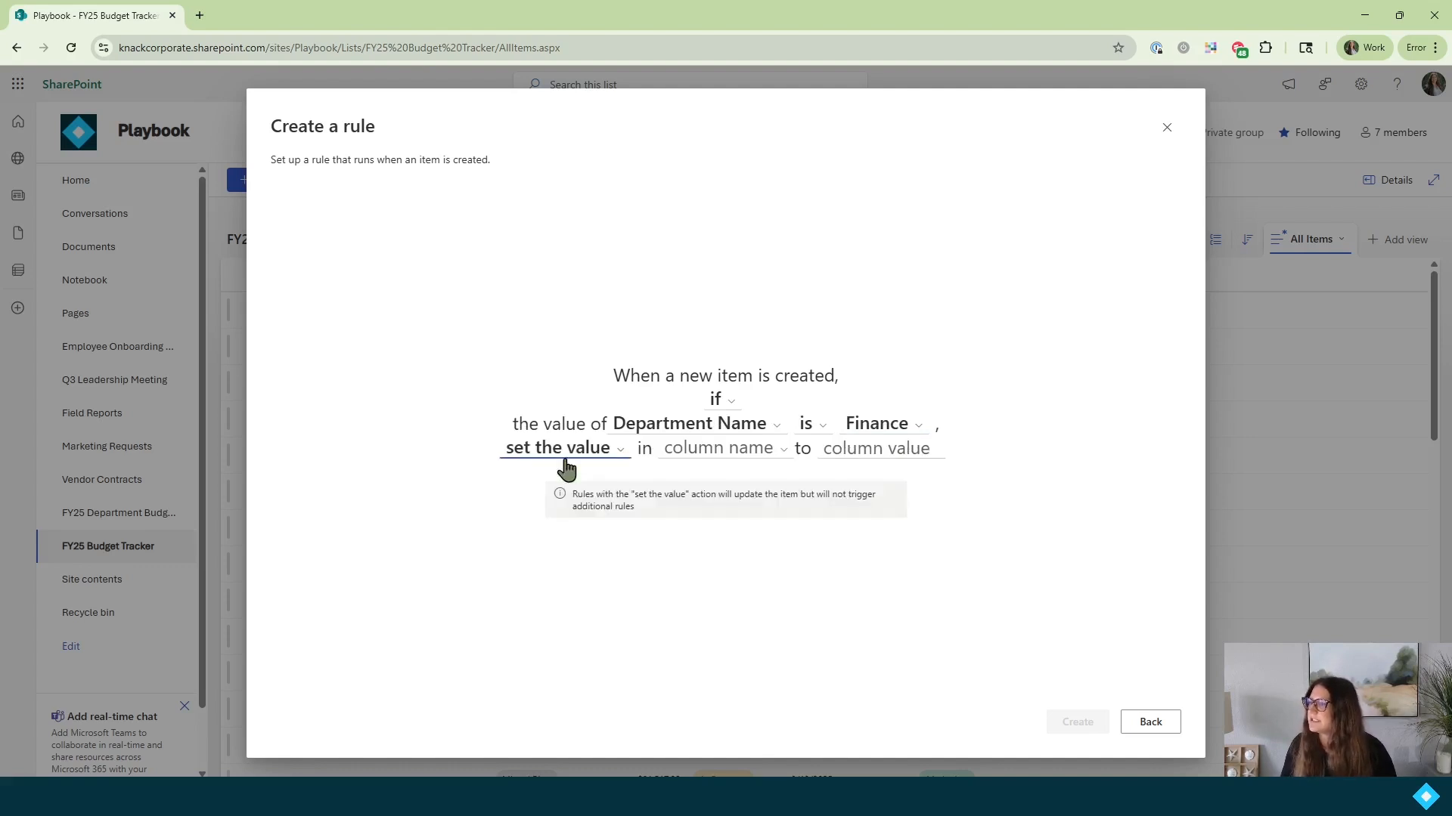
left_click(691, 458)
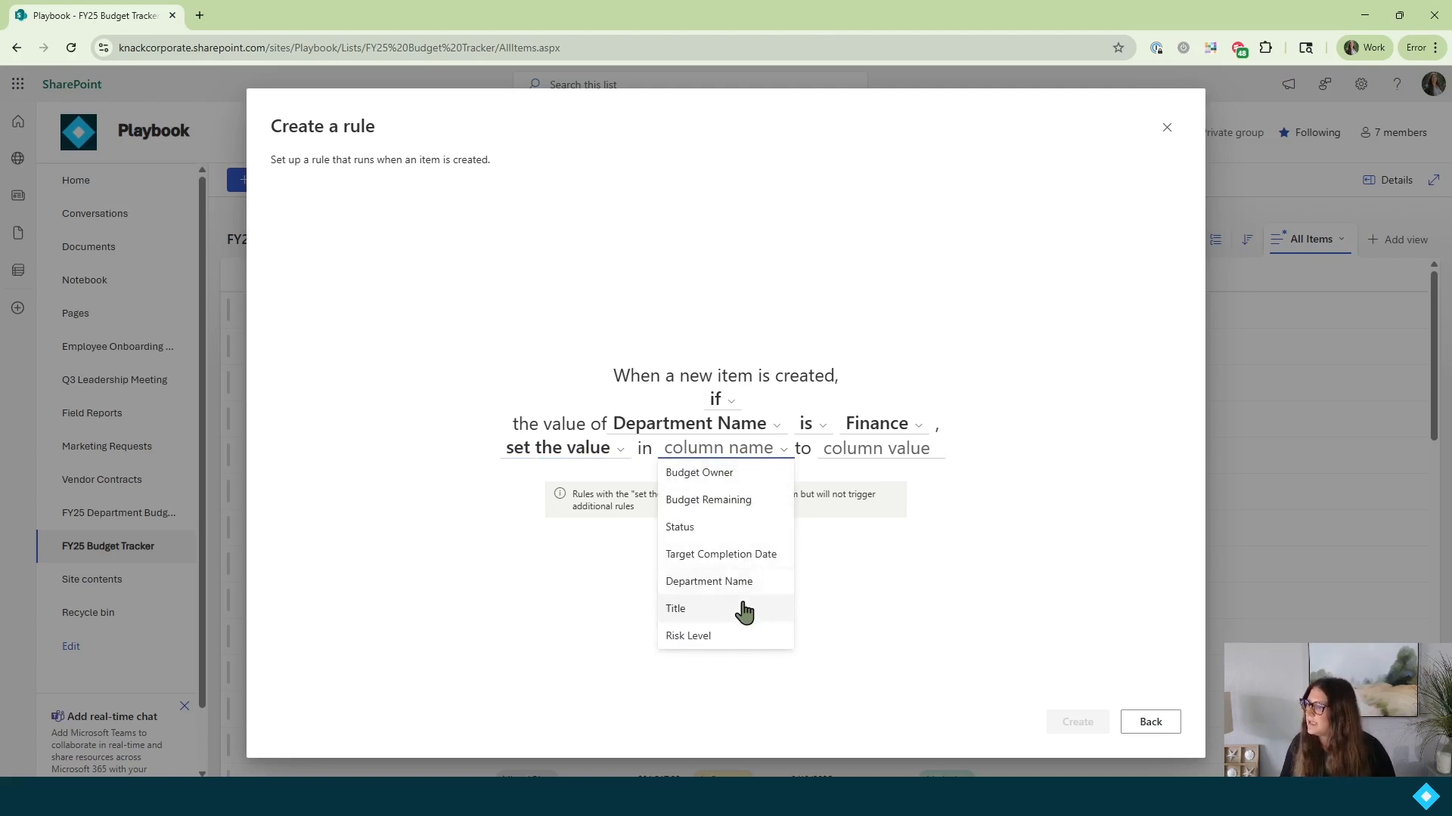
left_click(747, 476)
left_click(860, 454)
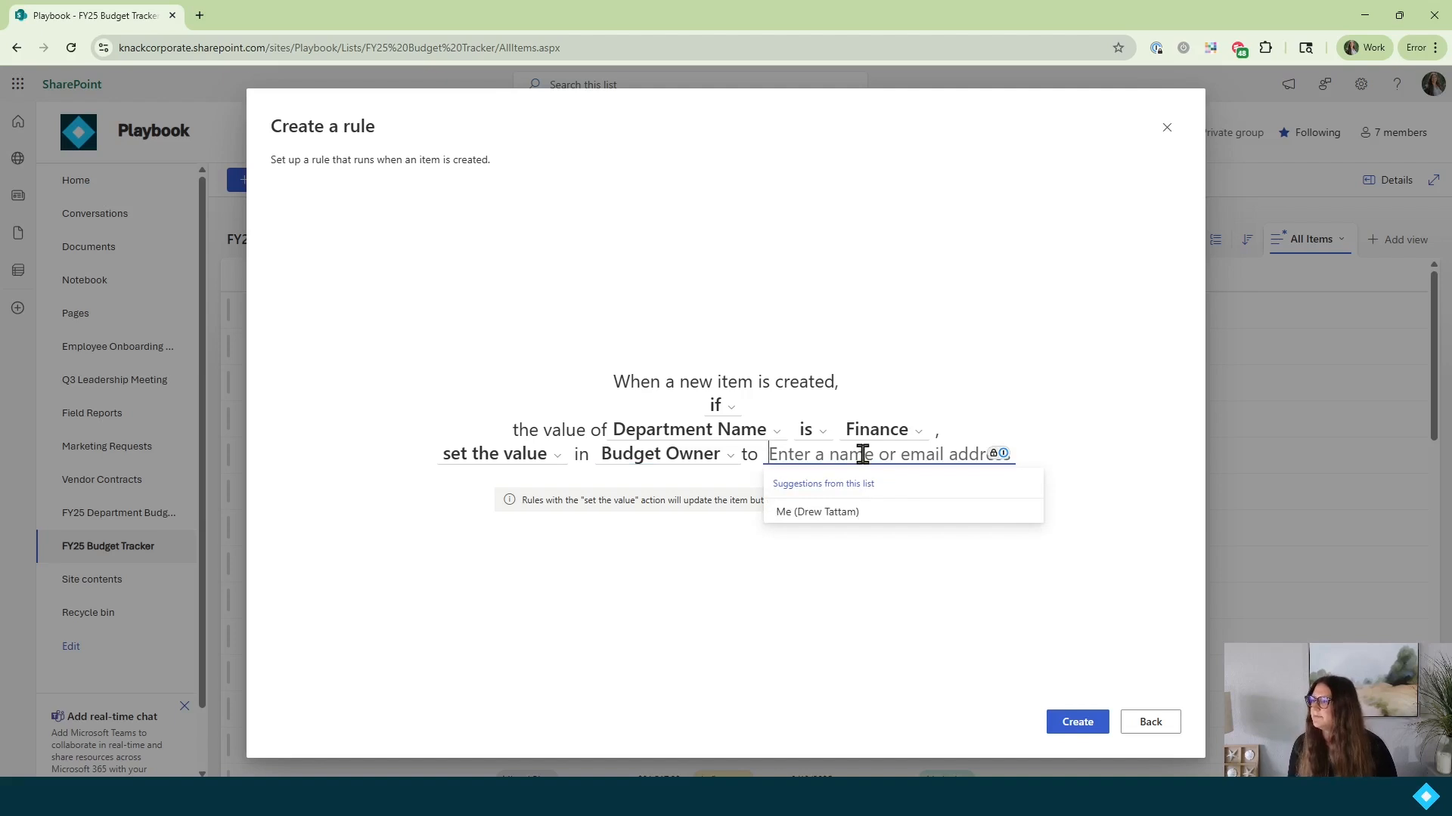
type("alici")
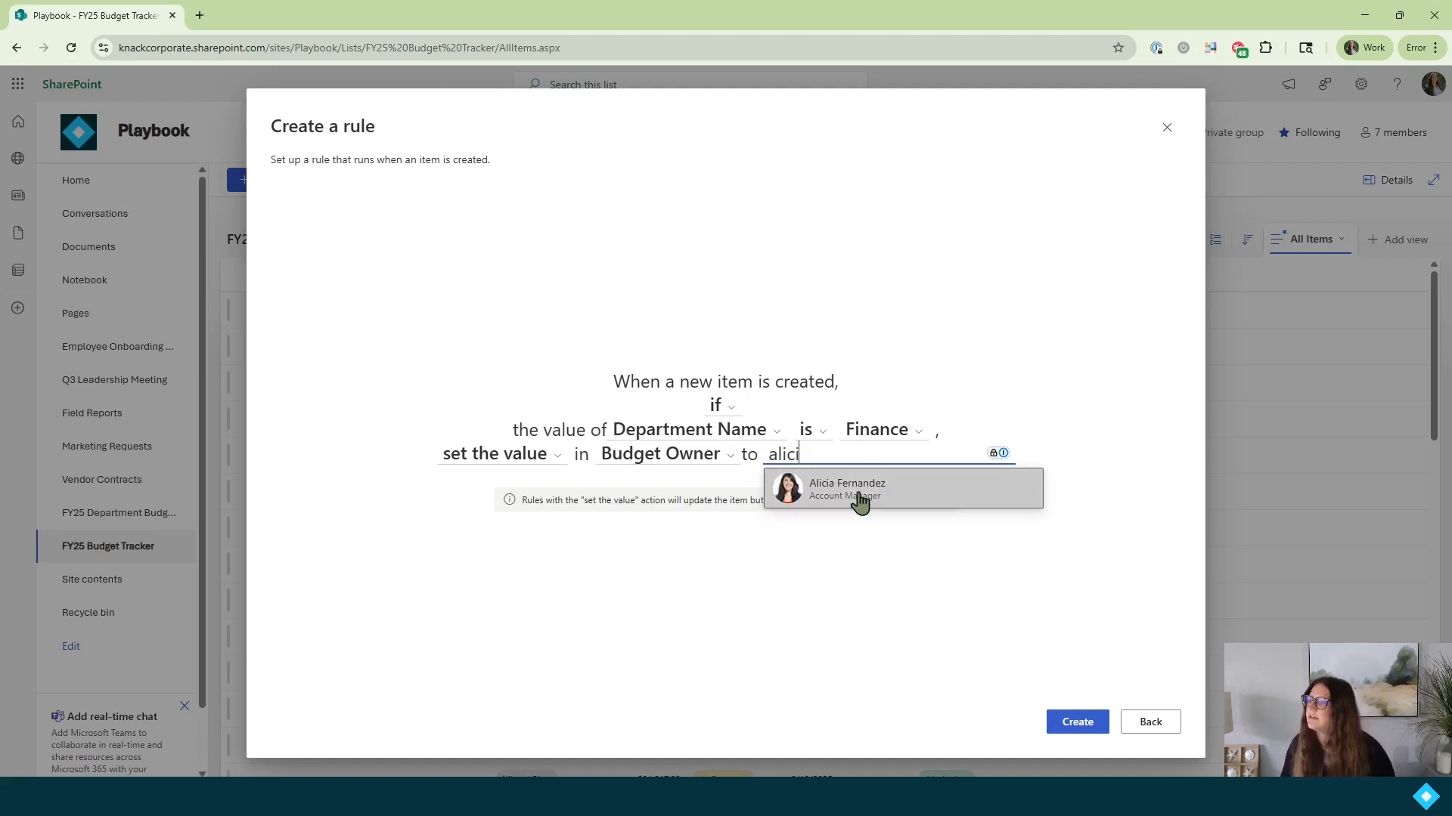
left_click(861, 495)
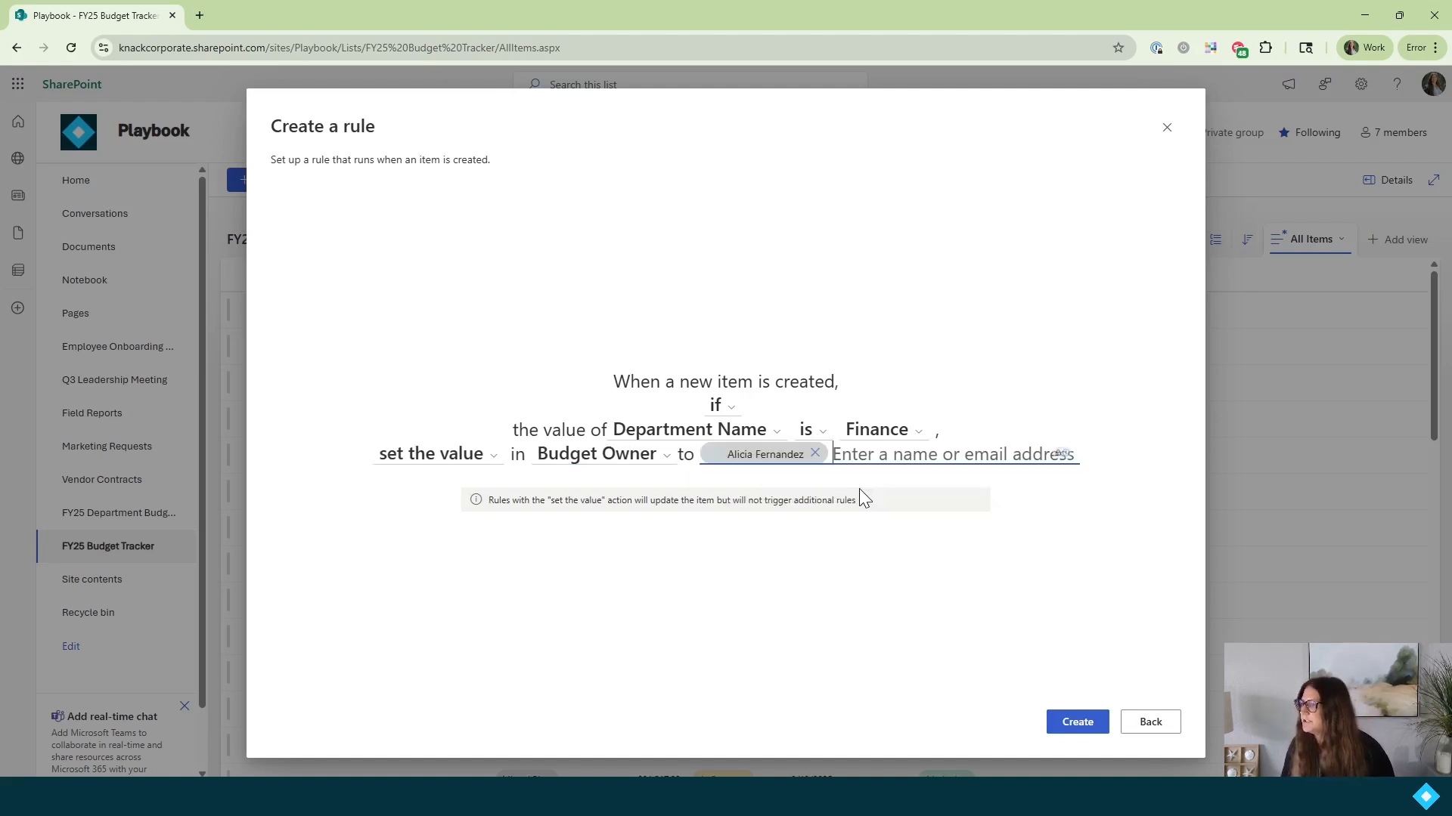
left_click(1079, 723)
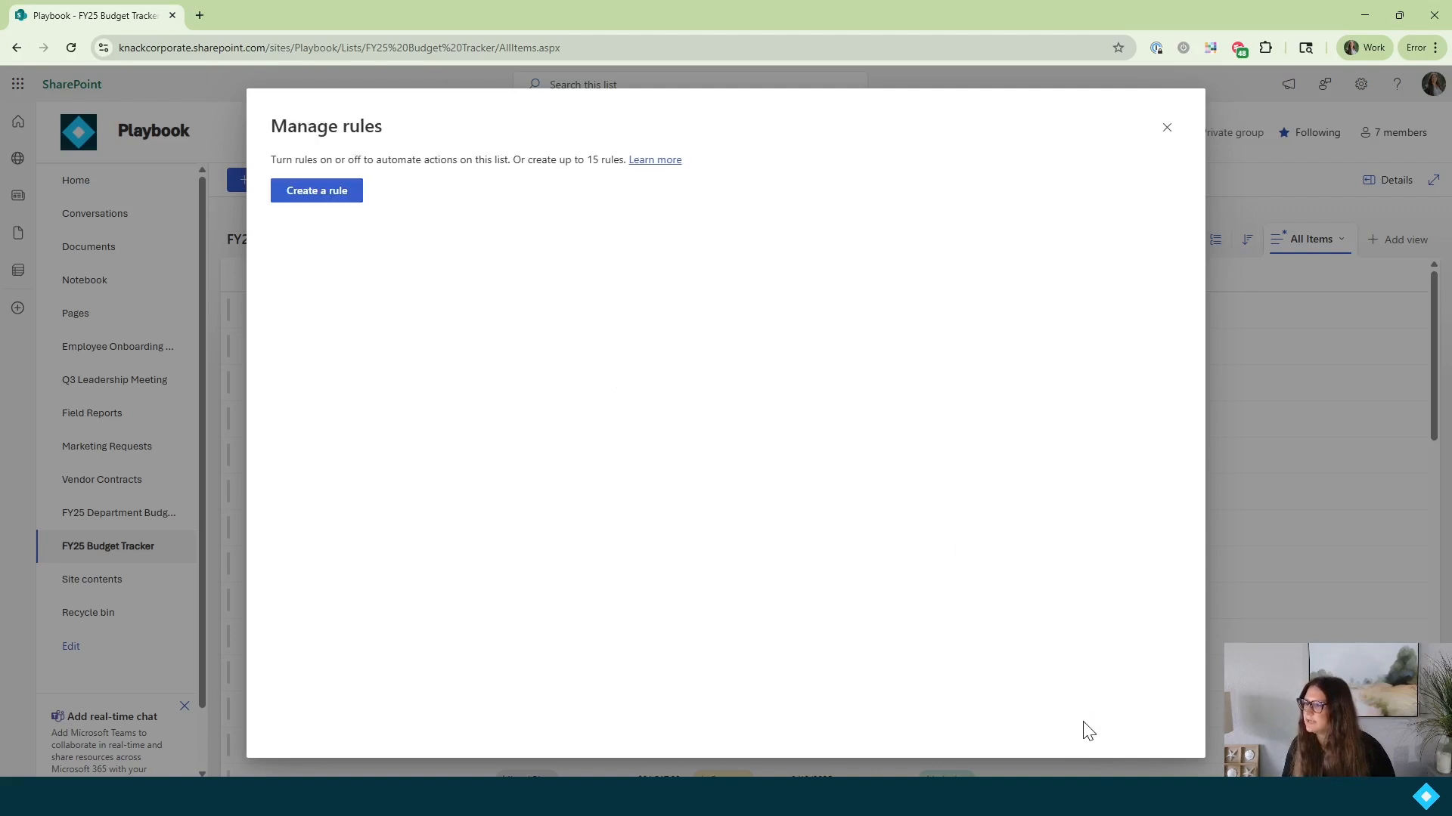